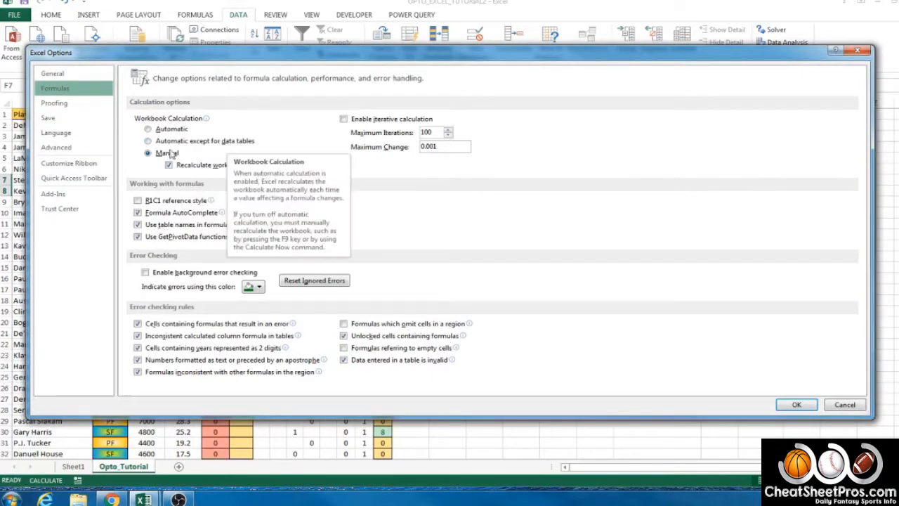
Step: Set the workbook calculation mode to Automatic in the formula options and apply it
{"action": "left_click", "coordinate": [149, 132]}
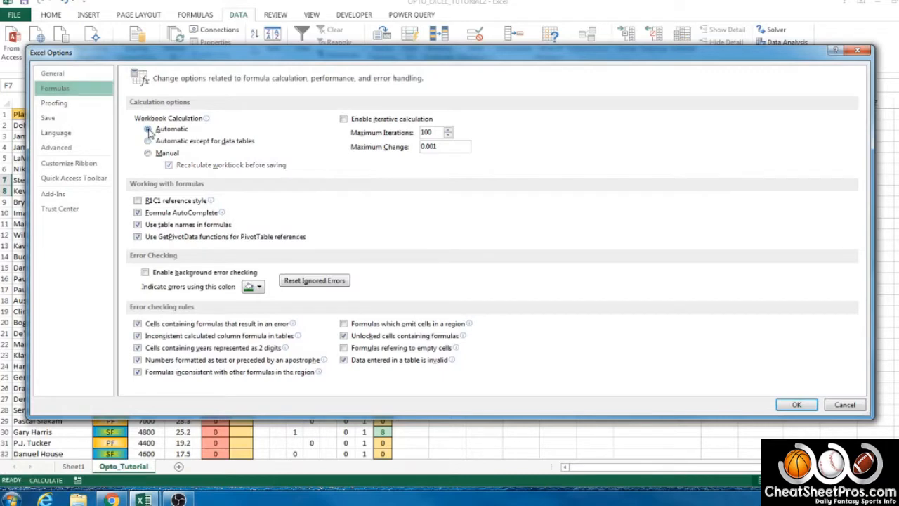
{"action": "left_click", "coordinate": [148, 153]}
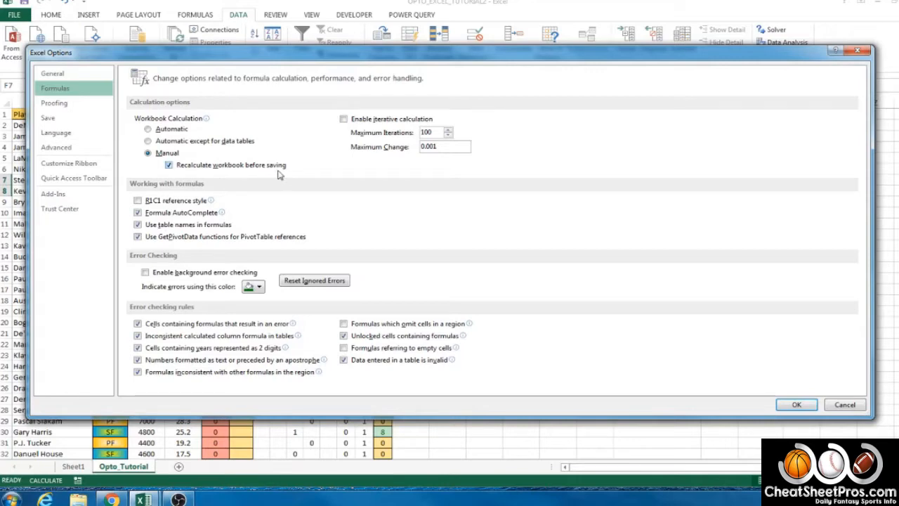
{"action": "left_click", "coordinate": [147, 130]}
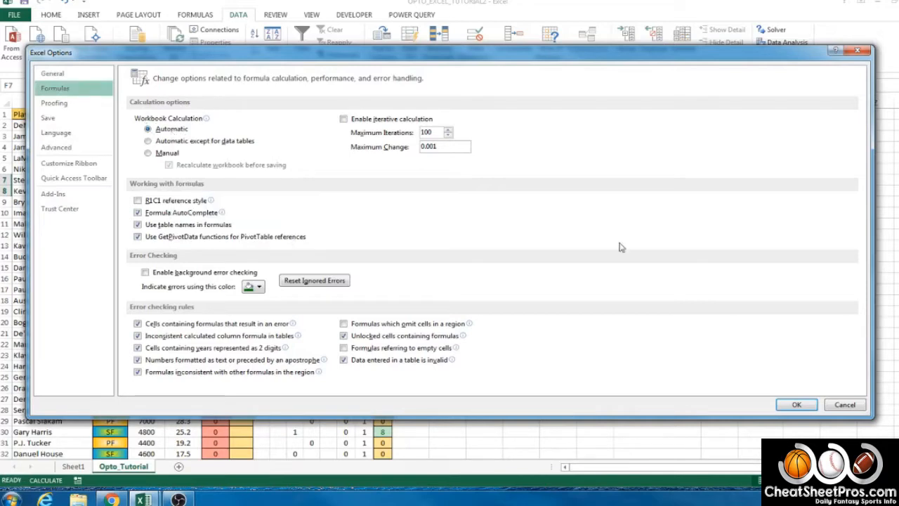
{"action": "left_click", "coordinate": [794, 406]}
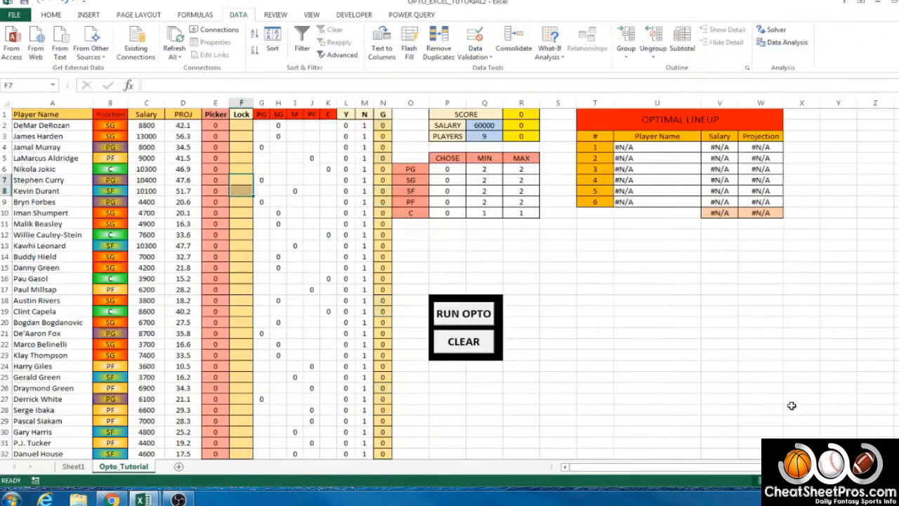
Step: Test-run the lineup optimizer with the Solver solution kept, and clear the results from the sheet
{"action": "left_click", "coordinate": [445, 265]}
{"action": "left_click", "coordinate": [464, 313]}
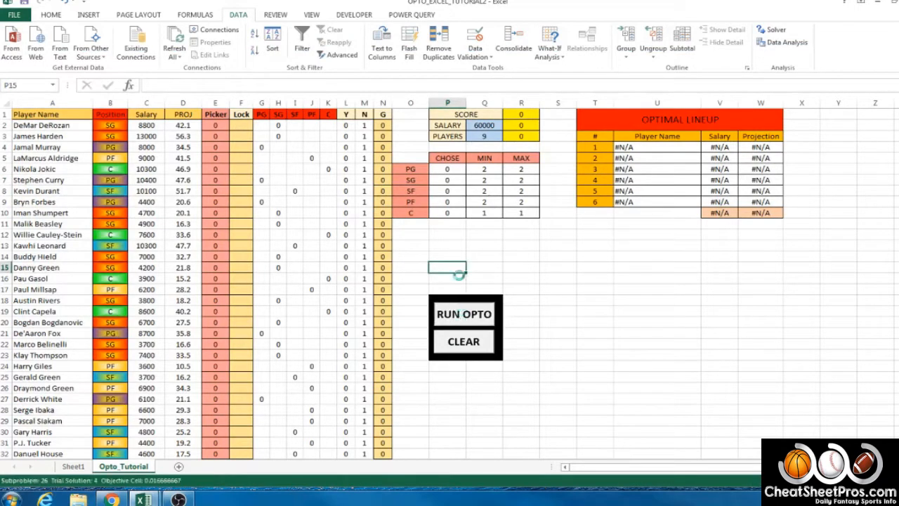
{"action": "left_click", "coordinate": [379, 263]}
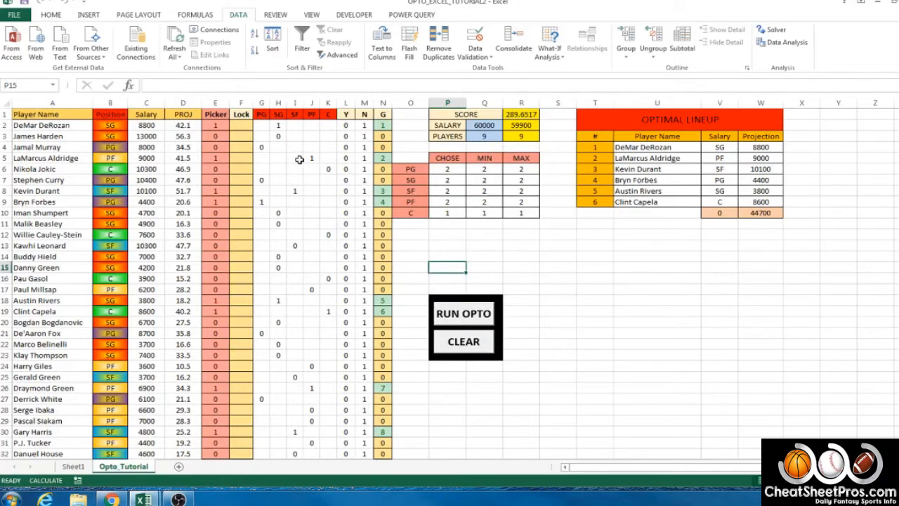
{"action": "left_click", "coordinate": [383, 101]}
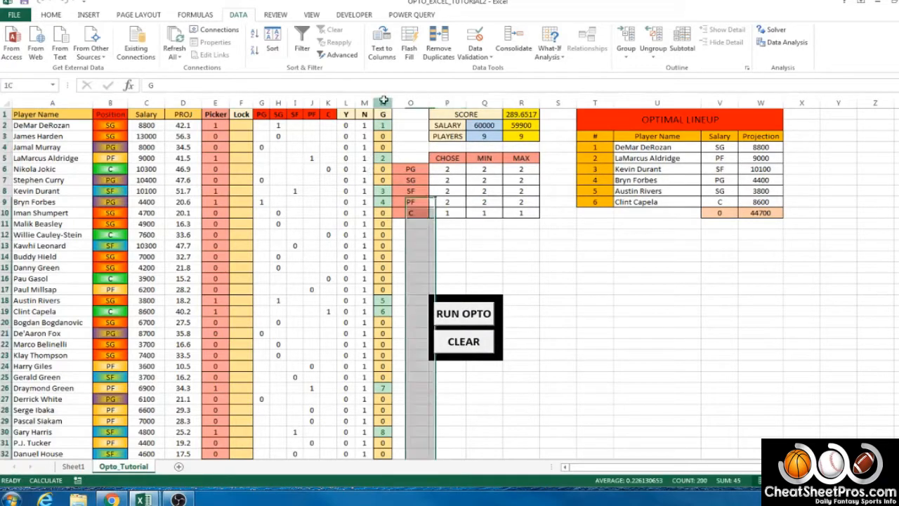
{"action": "left_click", "coordinate": [411, 231]}
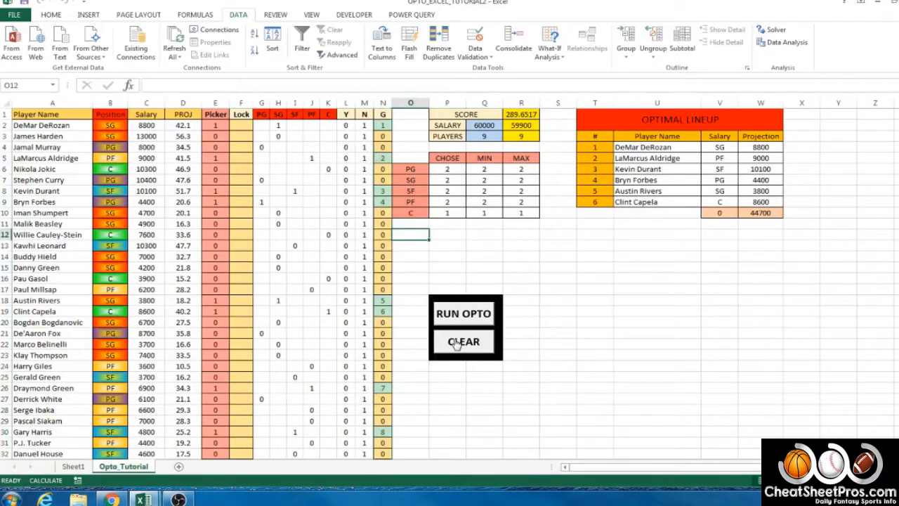
{"action": "left_click", "coordinate": [453, 342]}
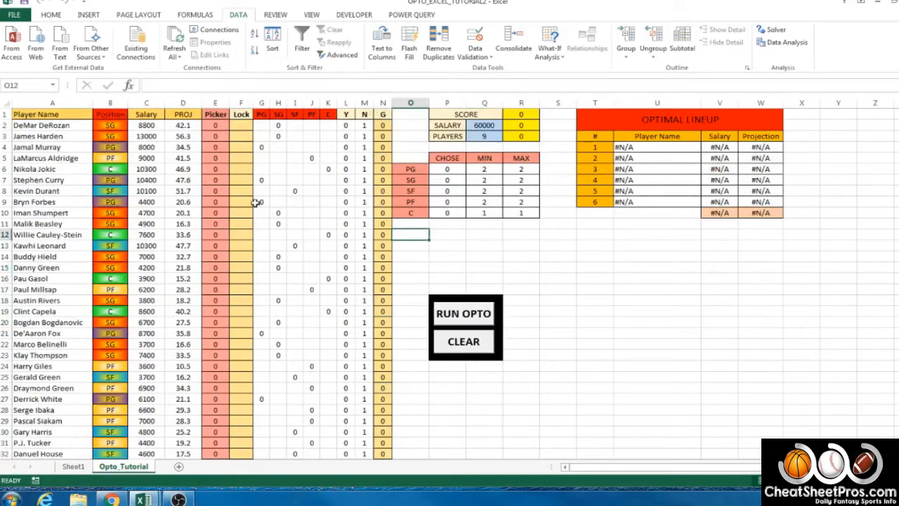
Step: Mark Stephen Curry with L and Kevin Durant with X in the Lock column
{"action": "left_click", "coordinate": [251, 180]}
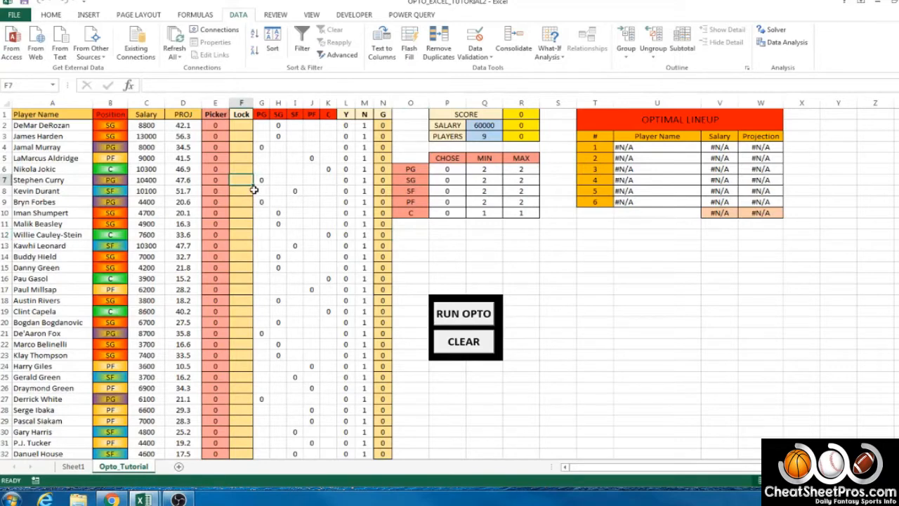
{"action": "type", "text": "Lock"}
{"action": "key", "text": "Return"}
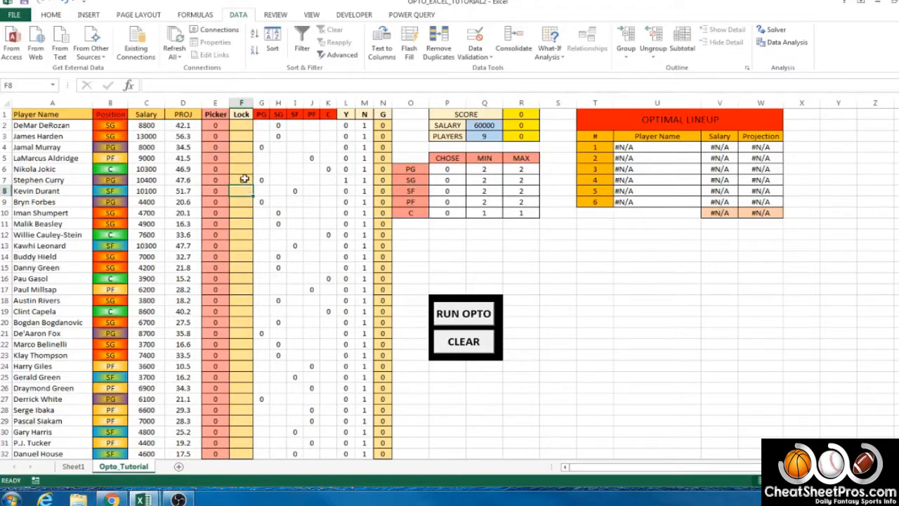
{"action": "type", "text": "X"}
{"action": "key", "text": "Return"}
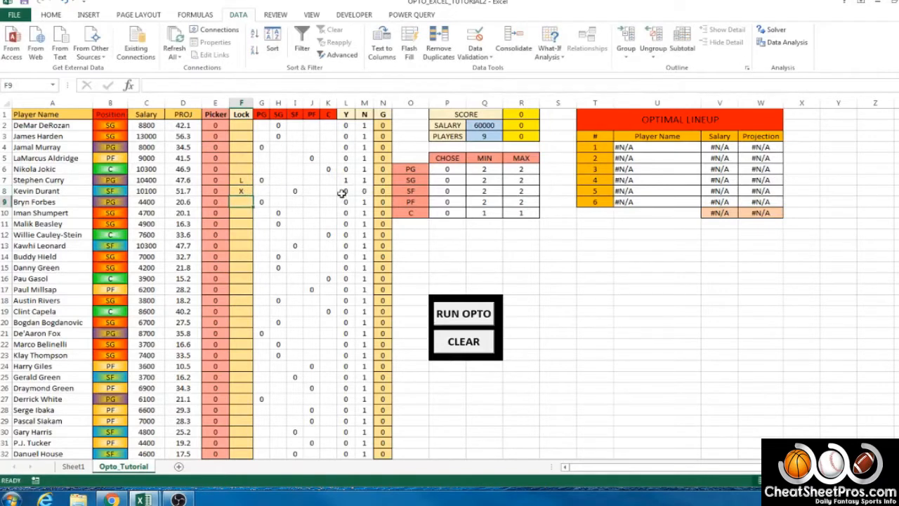
Step: Run the optimizer with the locked and excluded players, keeping the Solver solution, and clear the picks and lock marks
{"action": "left_click", "coordinate": [455, 319]}
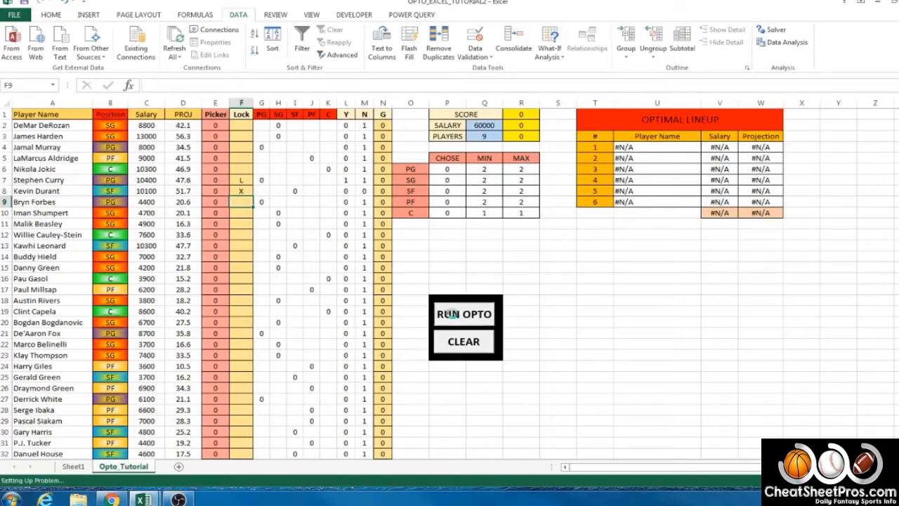
{"action": "left_click", "coordinate": [354, 259]}
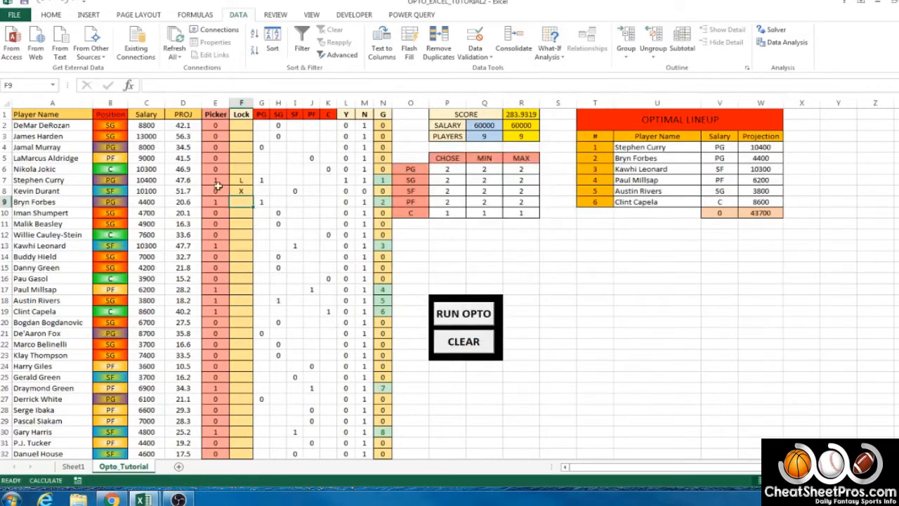
{"action": "left_click", "coordinate": [384, 180]}
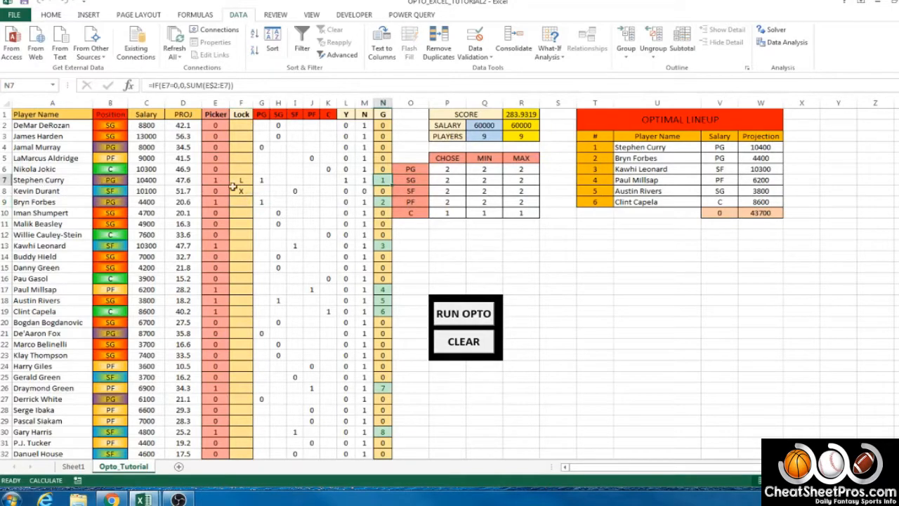
{"action": "left_click_drag", "start_coordinate": [4, 191], "coordinate": [4, 185]}
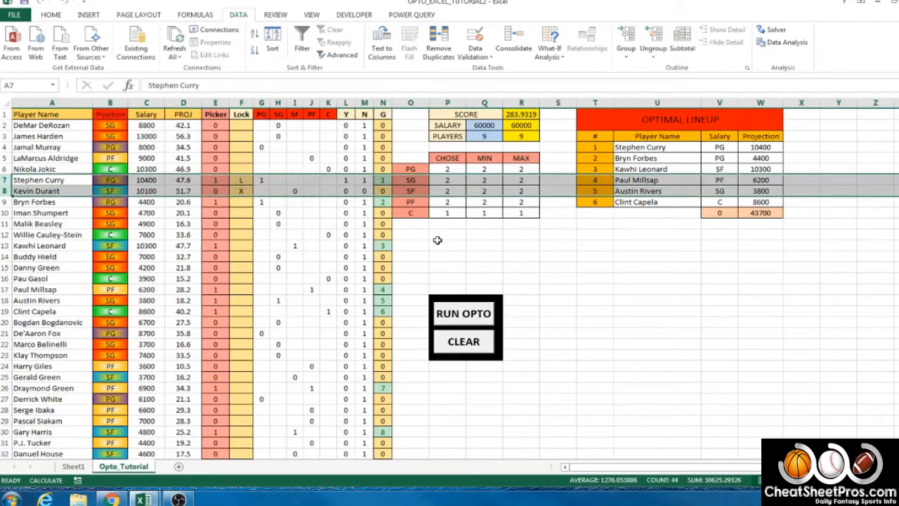
{"action": "left_click", "coordinate": [463, 342]}
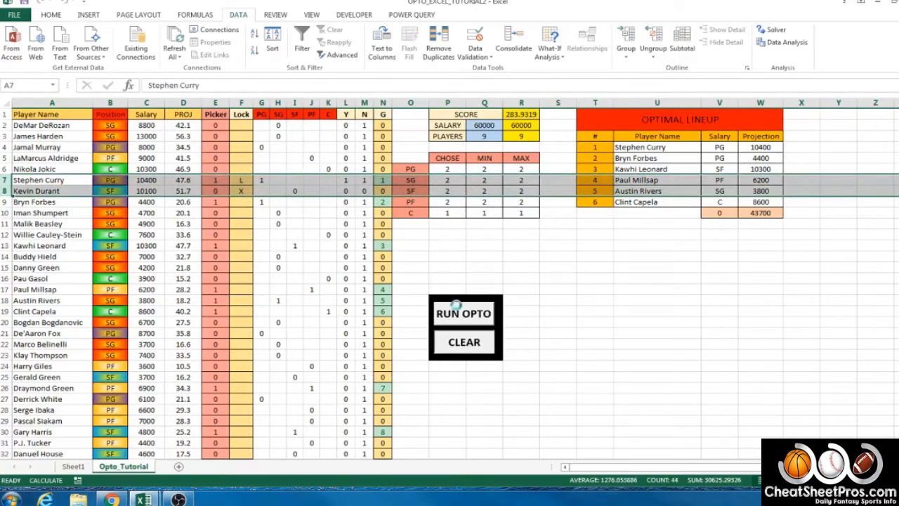
{"action": "left_click", "coordinate": [458, 242]}
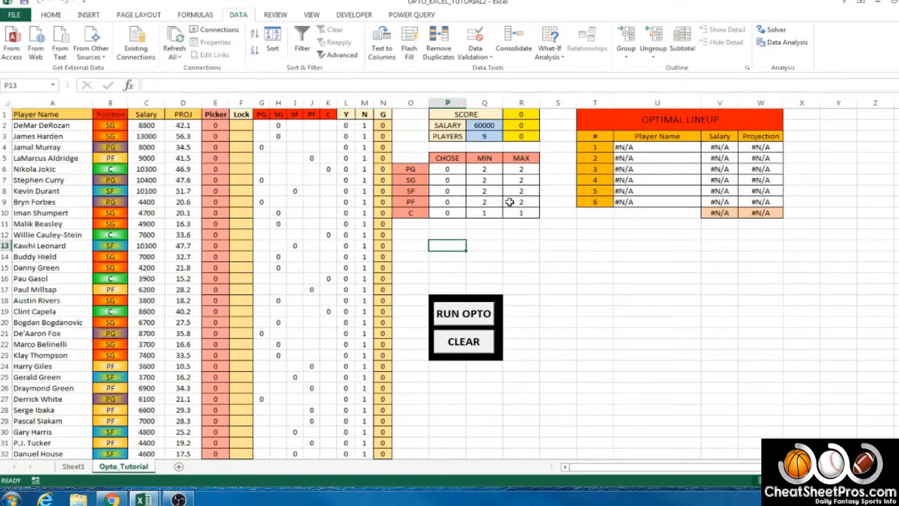
Step: Run the optimizer to review how the Optimal Lineup table in columns T to W fills in, and clear it
{"action": "left_click_drag", "start_coordinate": [595, 103], "coordinate": [761, 104]}
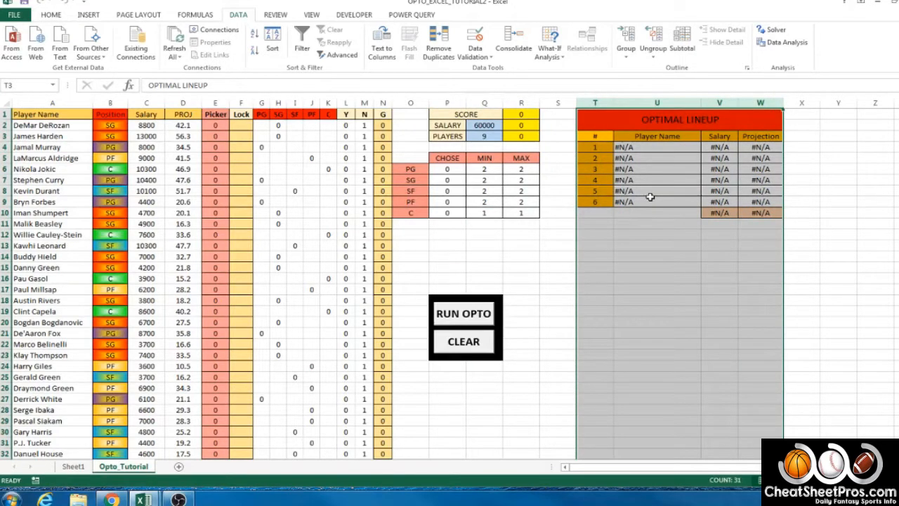
{"action": "left_click", "coordinate": [468, 258]}
{"action": "left_click", "coordinate": [457, 315]}
{"action": "left_click", "coordinate": [358, 262]}
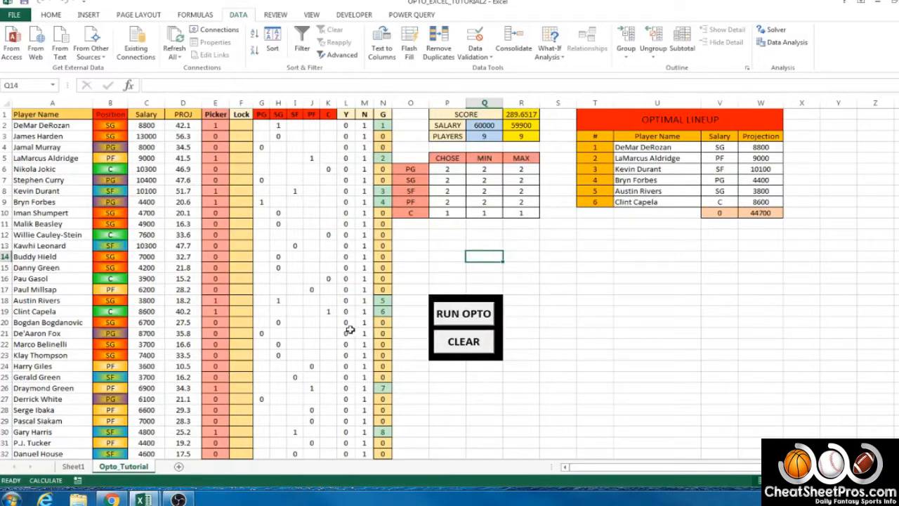
{"action": "left_click_drag", "start_coordinate": [595, 104], "coordinate": [764, 106]}
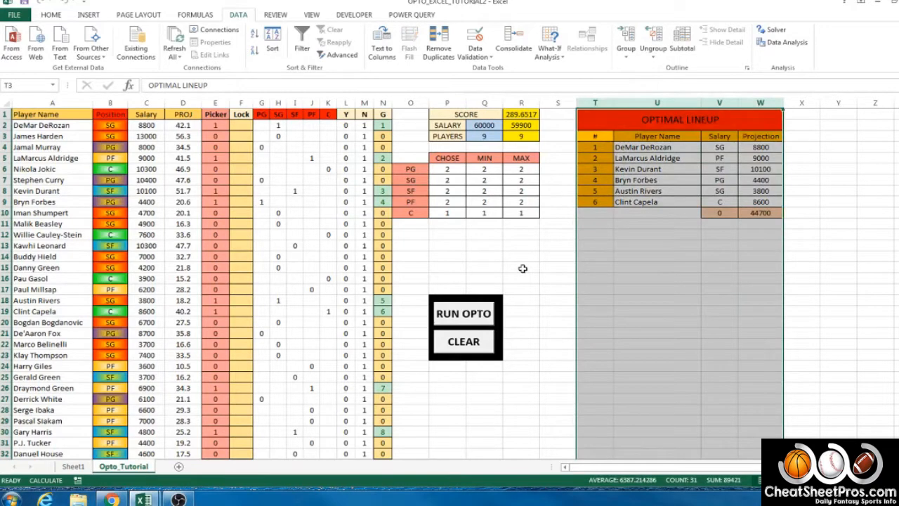
{"action": "left_click", "coordinate": [470, 343]}
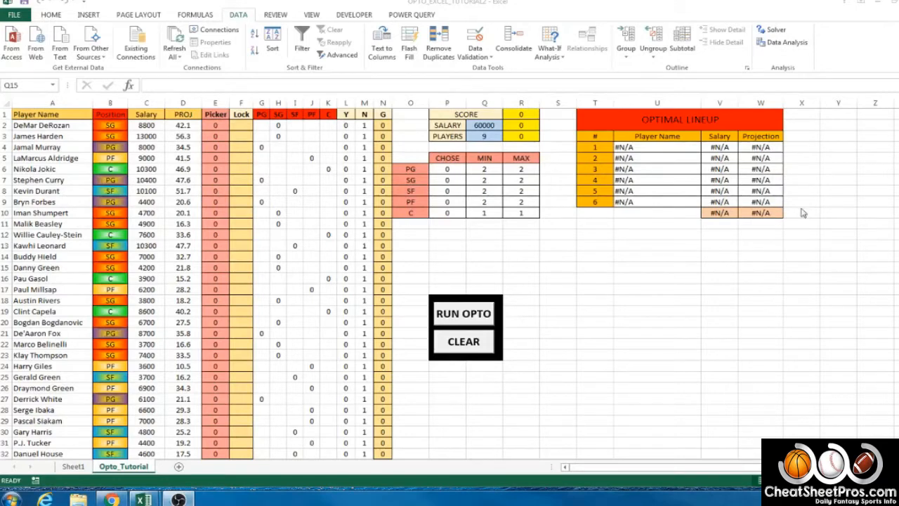
Step: Repeat the optimizer run, accepting the Solver solution, and reset the sheet
{"action": "left_click", "coordinate": [464, 314]}
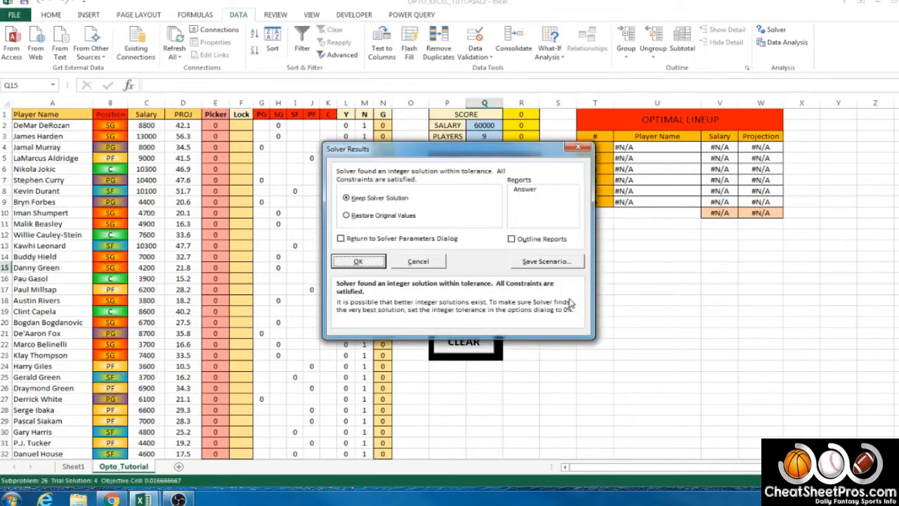
{"action": "left_click", "coordinate": [358, 261]}
{"action": "left_click", "coordinate": [465, 344]}
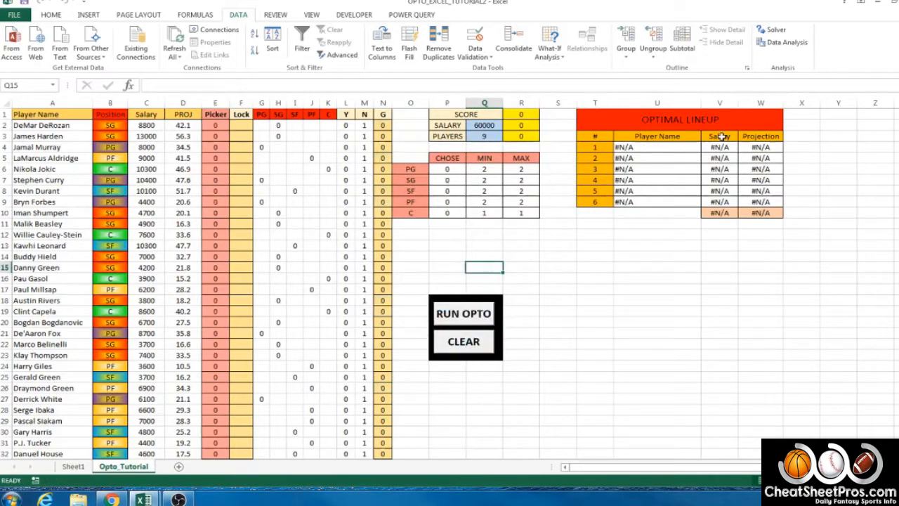
Step: Delete the contents of the Optimal Lineup table below its header row, cells T4:W10
{"action": "left_click_drag", "start_coordinate": [596, 103], "coordinate": [760, 103]}
{"action": "left_click_drag", "start_coordinate": [600, 146], "coordinate": [751, 212]}
{"action": "left_click", "coordinate": [615, 255]}
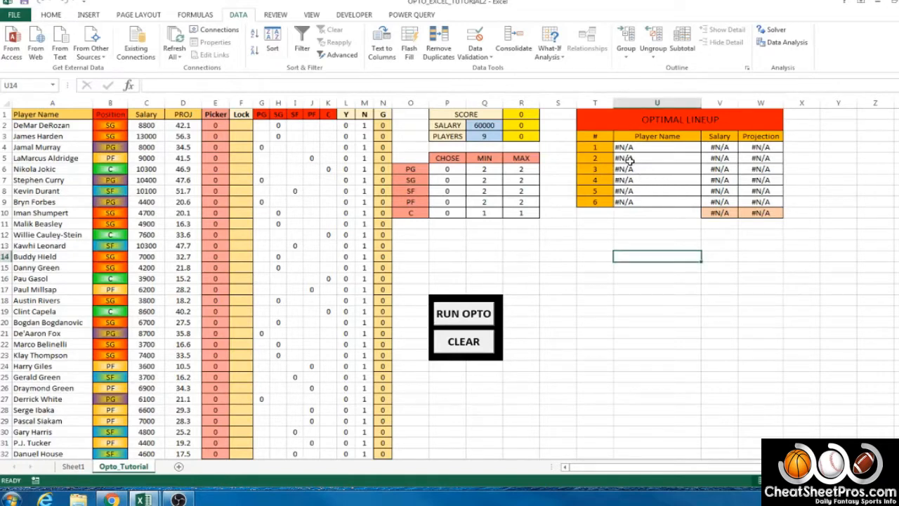
{"action": "left_click_drag", "start_coordinate": [595, 147], "coordinate": [773, 212]}
{"action": "key", "text": "Delete"}
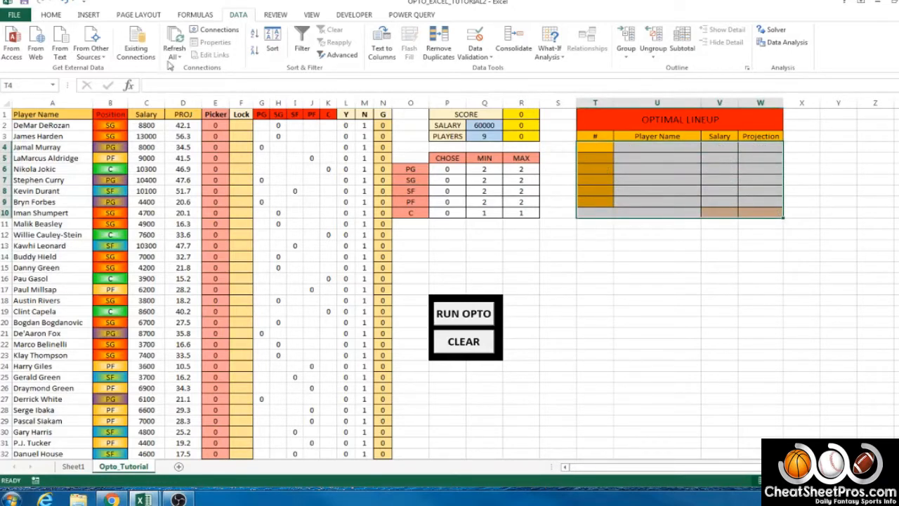
Step: Remove the fill color and all borders from the emptied lineup cells T4:W10
{"action": "left_click", "coordinate": [51, 15]}
{"action": "left_click", "coordinate": [181, 51]}
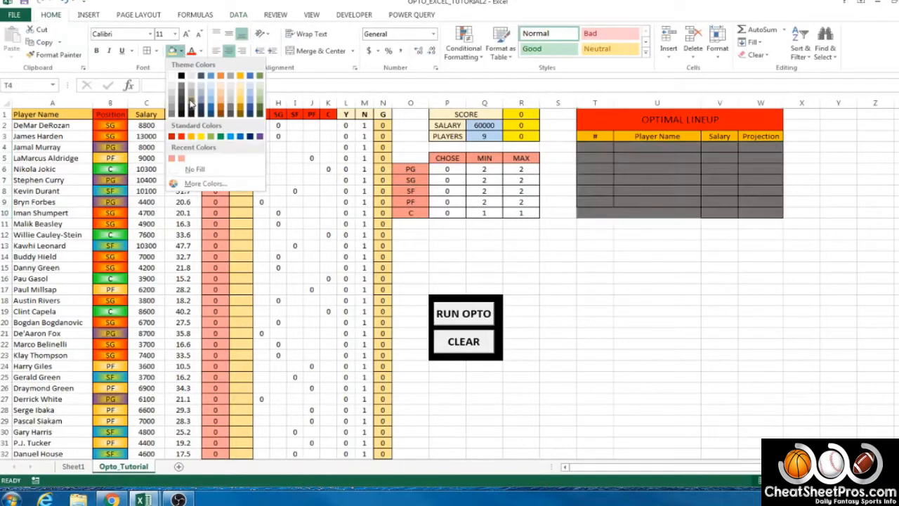
{"action": "left_click", "coordinate": [195, 171]}
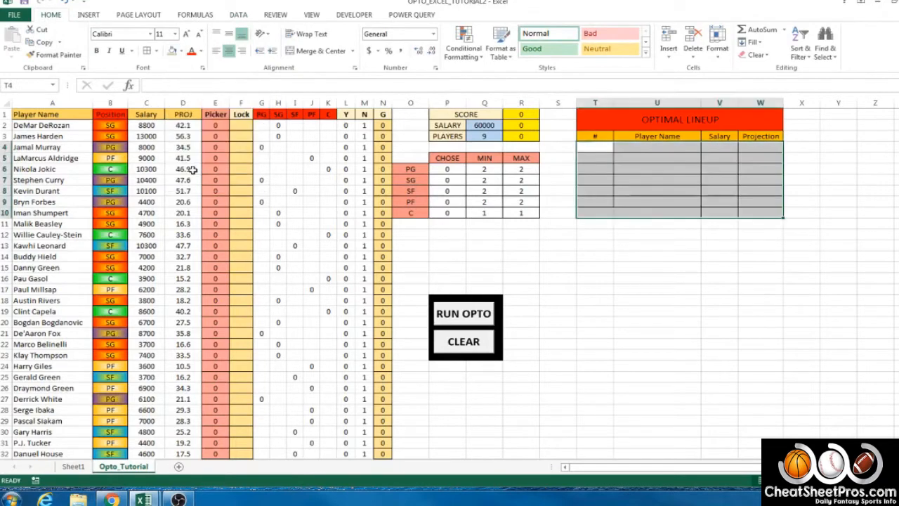
{"action": "left_click", "coordinate": [157, 52]}
{"action": "left_click", "coordinate": [173, 136]}
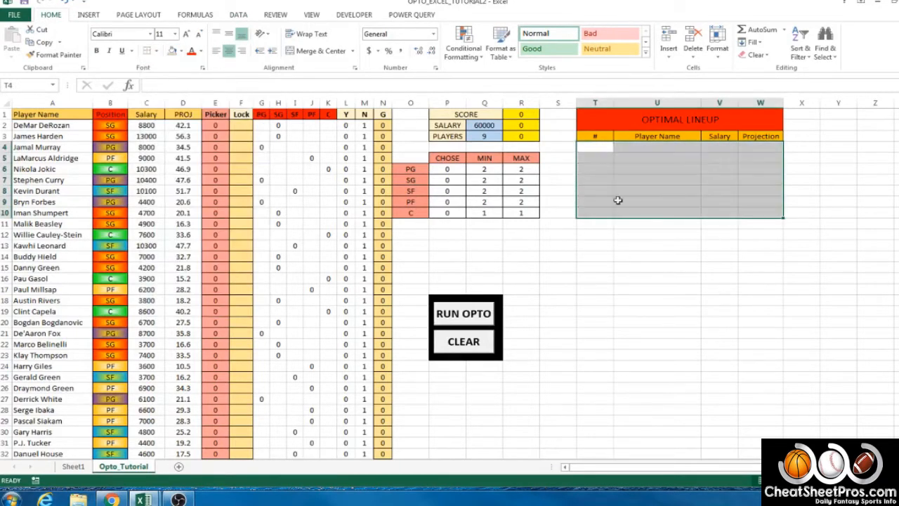
Step: Insert a column before Salary in the Optimal Lineup table with the header POS, and narrow it
{"action": "left_click", "coordinate": [677, 253]}
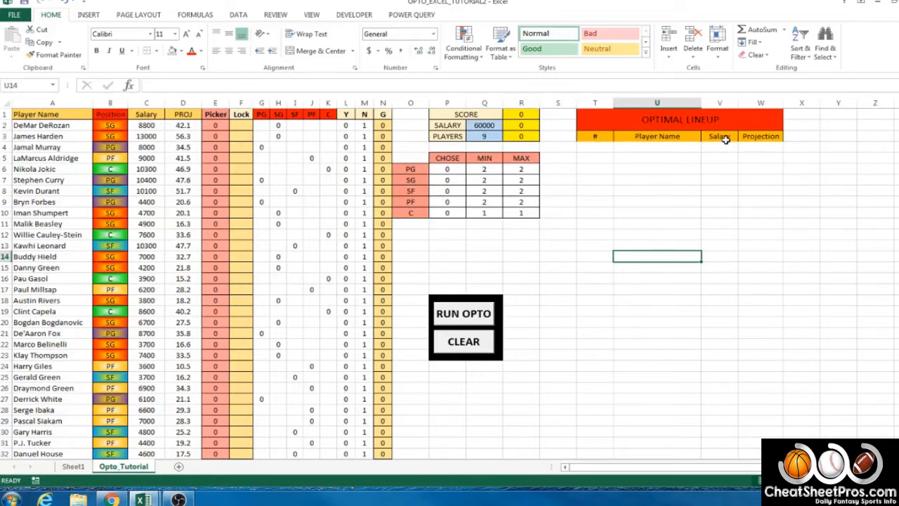
{"action": "left_click", "coordinate": [718, 104]}
{"action": "right_click", "coordinate": [718, 107]}
{"action": "left_click", "coordinate": [742, 180]}
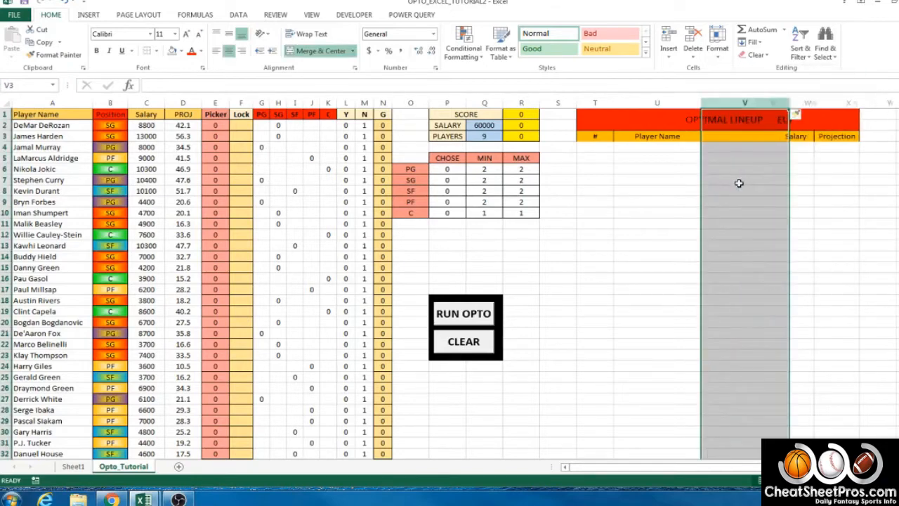
{"action": "left_click", "coordinate": [715, 136]}
{"action": "type", "text": "POS"}
{"action": "key", "text": "Return"}
{"action": "left_click_drag", "start_coordinate": [789, 103], "coordinate": [815, 102]}
{"action": "left_click", "coordinate": [748, 179]}
Step: Apply borders to the Optimal Lineup header cells T3:X3
{"action": "left_click_drag", "start_coordinate": [595, 136], "coordinate": [790, 136]}
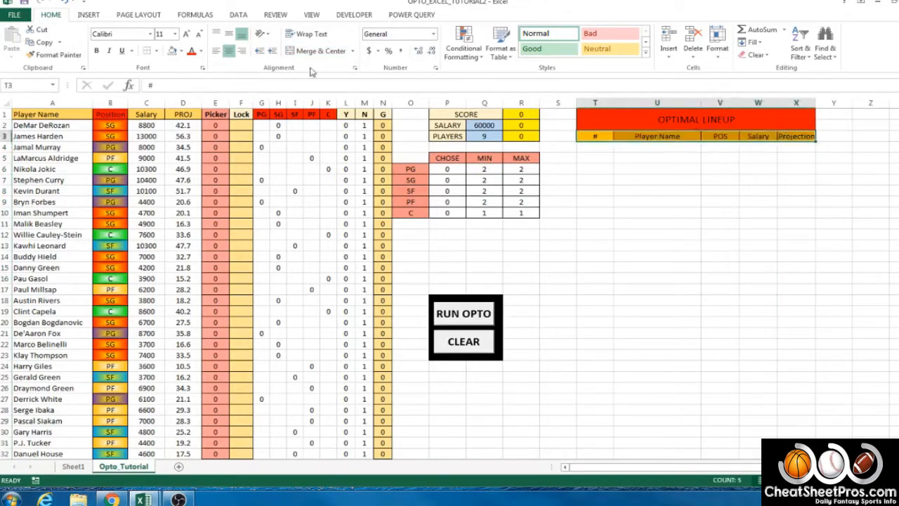
{"action": "left_click", "coordinate": [180, 51]}
{"action": "left_click", "coordinate": [157, 52]}
{"action": "left_click", "coordinate": [157, 51]}
{"action": "left_click", "coordinate": [176, 144]}
Step: Enter the roster slot labels PG:1, PG:2, SG:1 and SG:2 in cells T4 to T7 of the Optimal Lineup table
{"action": "mouse_move", "coordinate": [593, 147]}
{"action": "left_mouse_down"}
{"action": "mouse_move", "coordinate": [604, 172]}
{"action": "mouse_move", "coordinate": [600, 148]}
{"action": "left_mouse_up"}
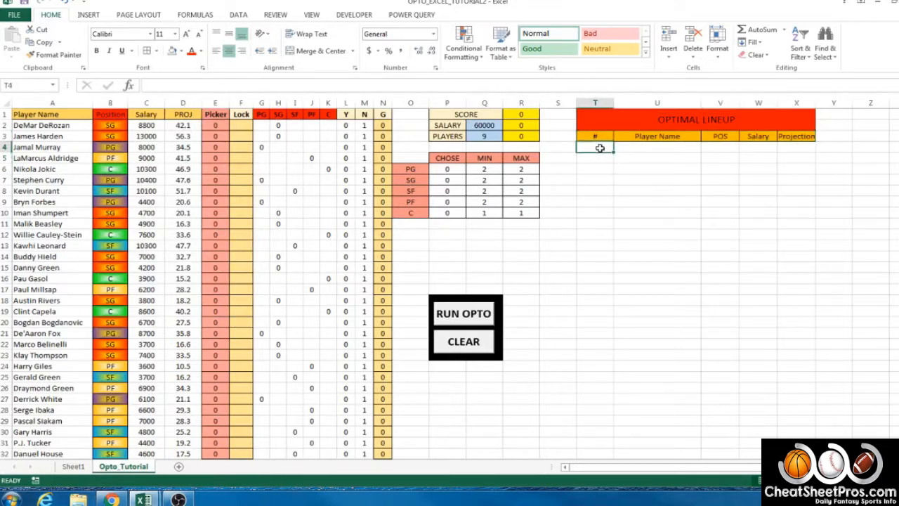
{"action": "type", "text": "PG"}
{"action": "key", "text": "Return"}
{"action": "type", "text": "PG:2"}
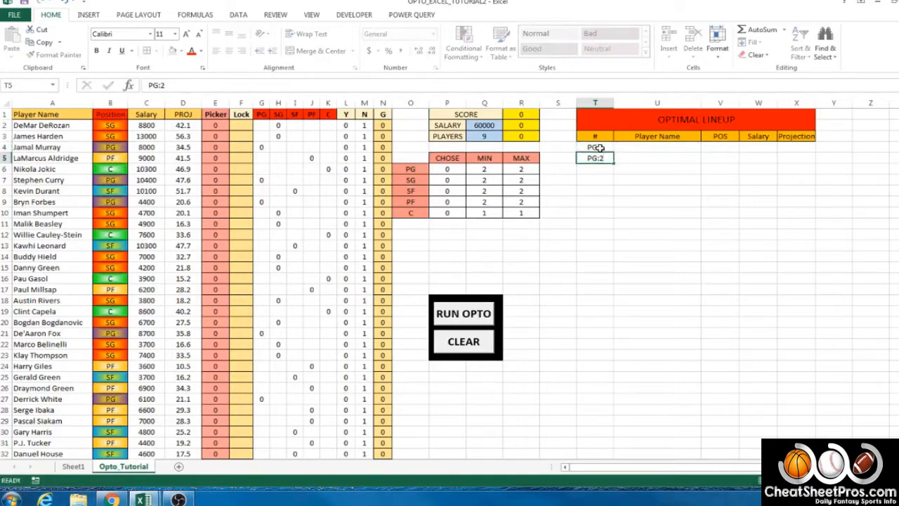
{"action": "key", "text": "Return"}
{"action": "type", "text": "SF"}
{"action": "type", "text": ":1"}
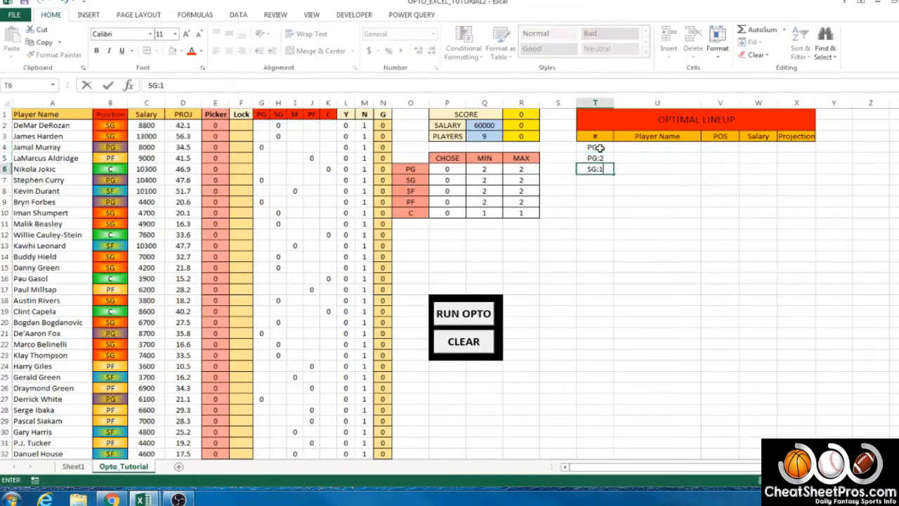
{"action": "key", "text": "Return"}
{"action": "type", "text": "SG:"}
{"action": "key", "text": "Return"}
Step: Enter the remaining slot labels SF:1, SF:2, PF:1, PF:2 and C:1 in cells T8 to T12
{"action": "type", "text": "SF:1"}
{"action": "key", "text": "Return"}
{"action": "type", "text": "SF:2"}
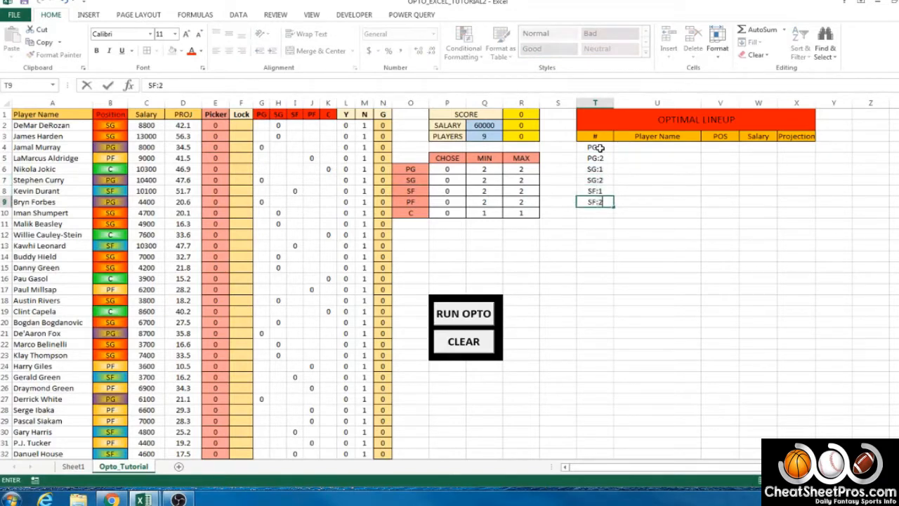
{"action": "key", "text": "Return"}
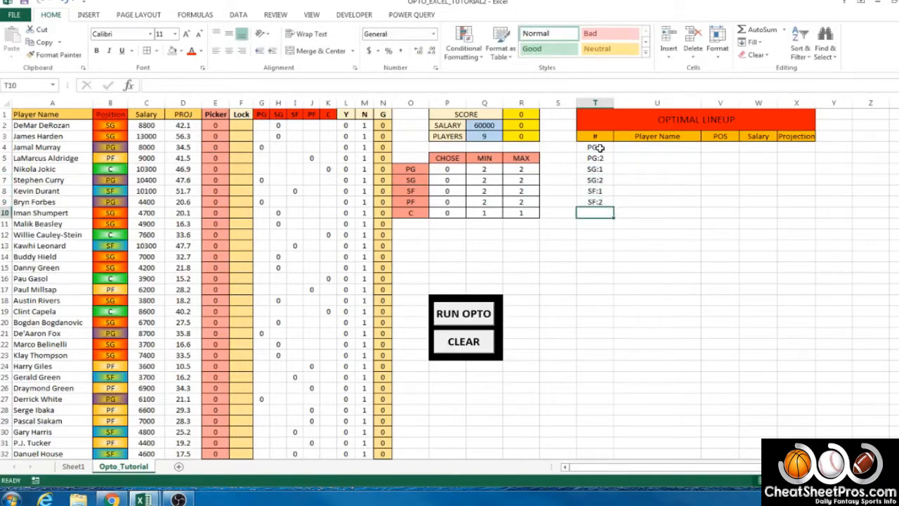
{"action": "type", "text": "PF:1"}
{"action": "key", "text": "Return"}
{"action": "type", "text": "PF:2"}
{"action": "key", "text": "Return"}
{"action": "type", "text": "C:1"}
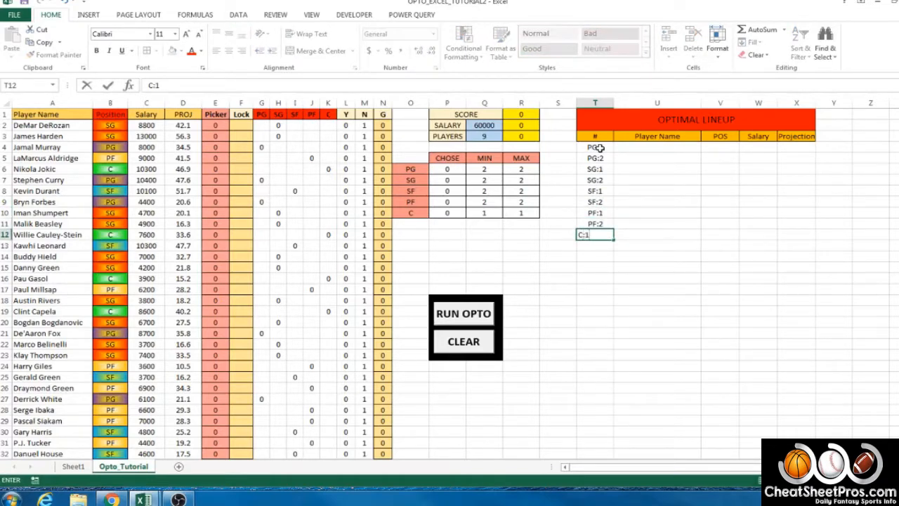
Step: Center the slot labels in T4:T12 and apply all borders to the lineup cells T4:X12
{"action": "left_click_drag", "start_coordinate": [600, 148], "coordinate": [597, 235]}
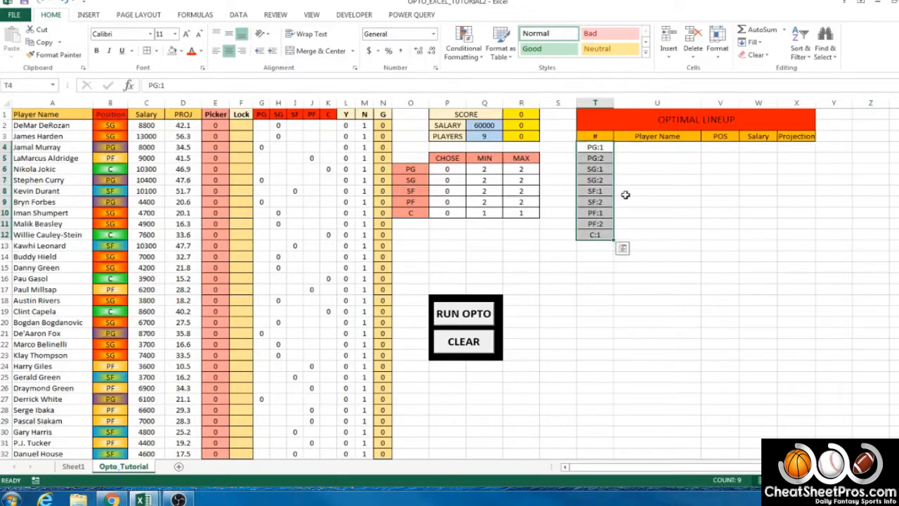
{"action": "mouse_move", "coordinate": [642, 148]}
{"action": "left_mouse_down"}
{"action": "mouse_move", "coordinate": [748, 151]}
{"action": "mouse_move", "coordinate": [792, 235]}
{"action": "left_mouse_up"}
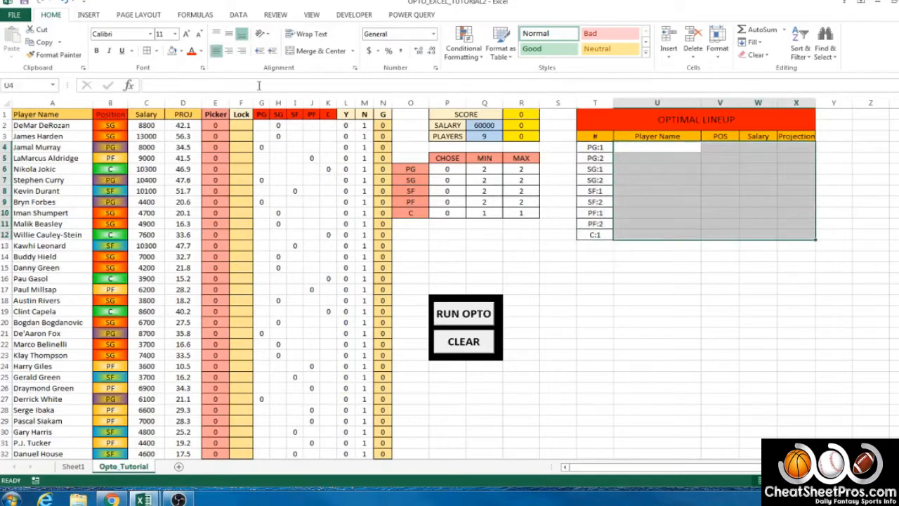
{"action": "left_click", "coordinate": [147, 51]}
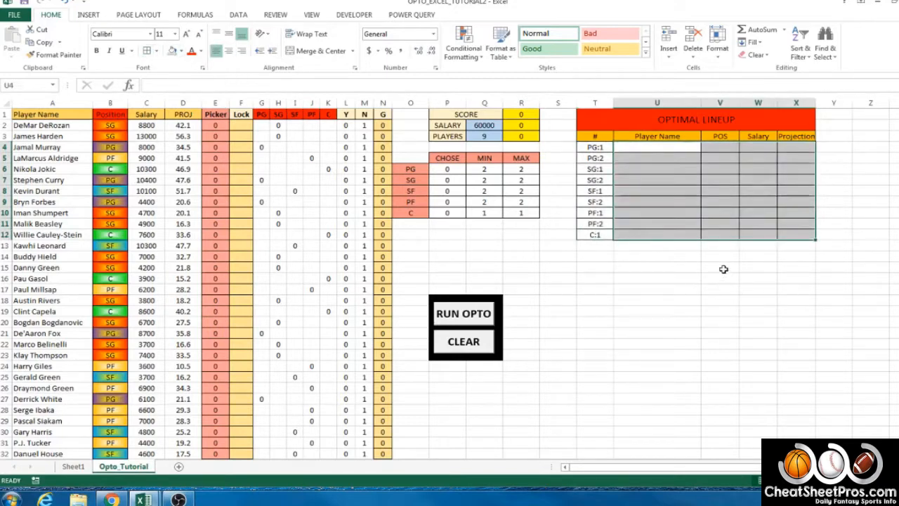
{"action": "left_click_drag", "start_coordinate": [758, 146], "coordinate": [762, 236]}
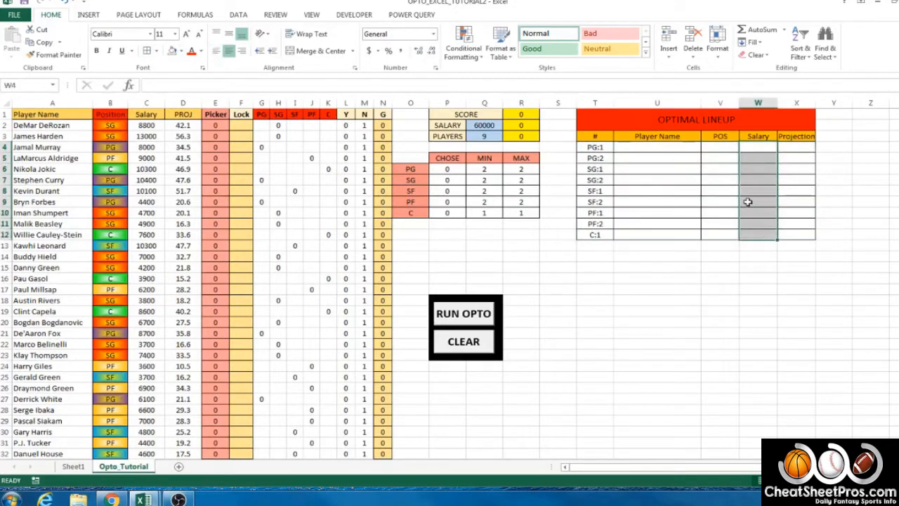
{"action": "left_click", "coordinate": [758, 30]}
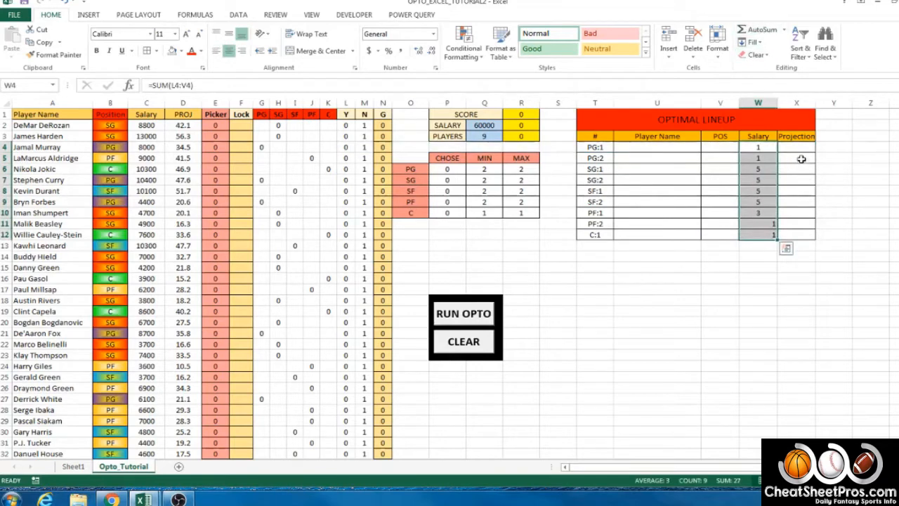
{"action": "left_click_drag", "start_coordinate": [798, 148], "coordinate": [800, 234]}
{"action": "left_click", "coordinate": [759, 30]}
{"action": "left_click", "coordinate": [775, 261]}
{"action": "left_click_drag", "start_coordinate": [756, 146], "coordinate": [791, 232]}
{"action": "key", "text": "Delete"}
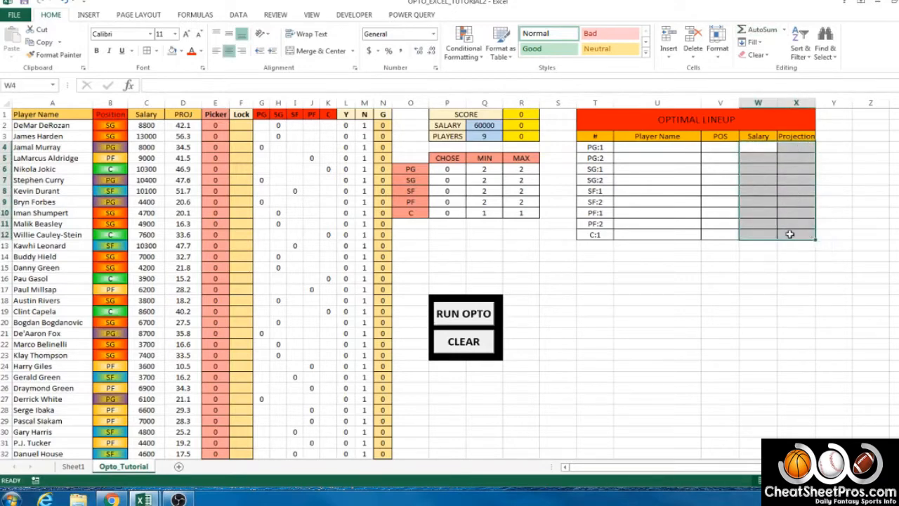
{"action": "left_click", "coordinate": [785, 245]}
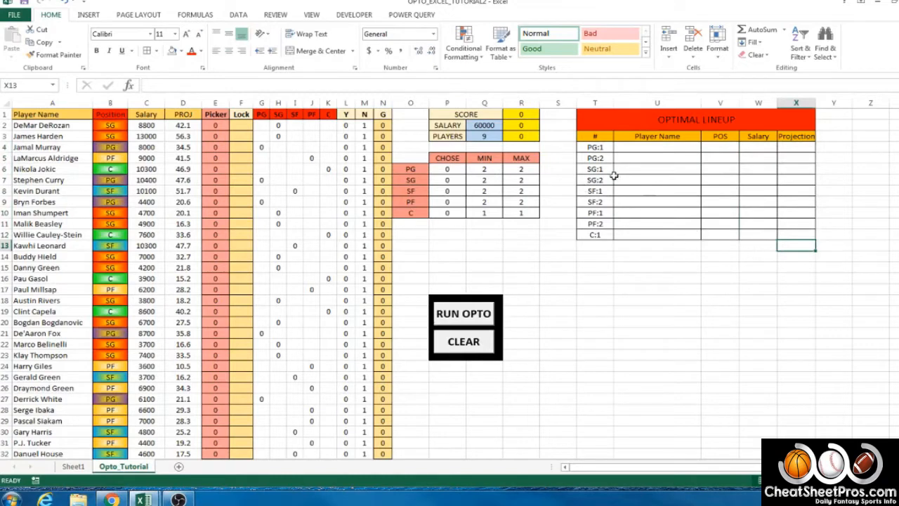
Step: Run the optimizer to check how column G numbers the picked players, and clear the results
{"action": "left_click", "coordinate": [464, 316]}
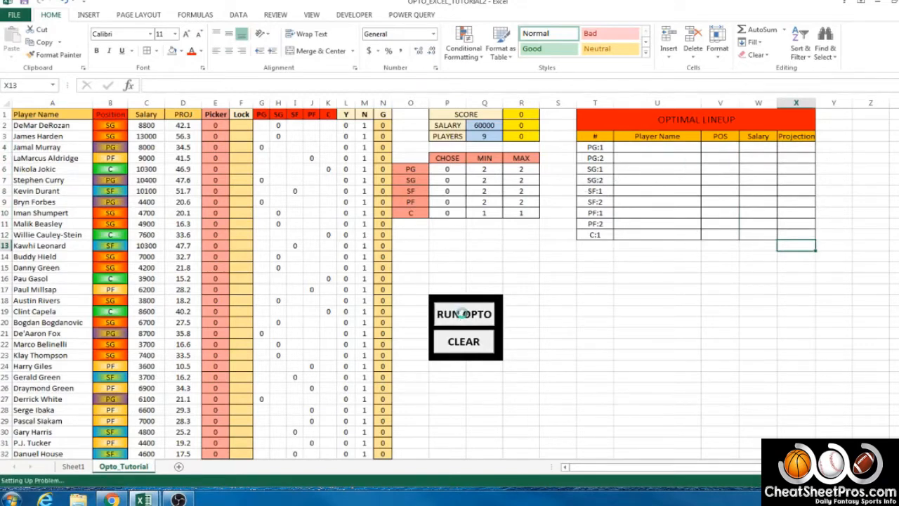
{"action": "left_click", "coordinate": [359, 262]}
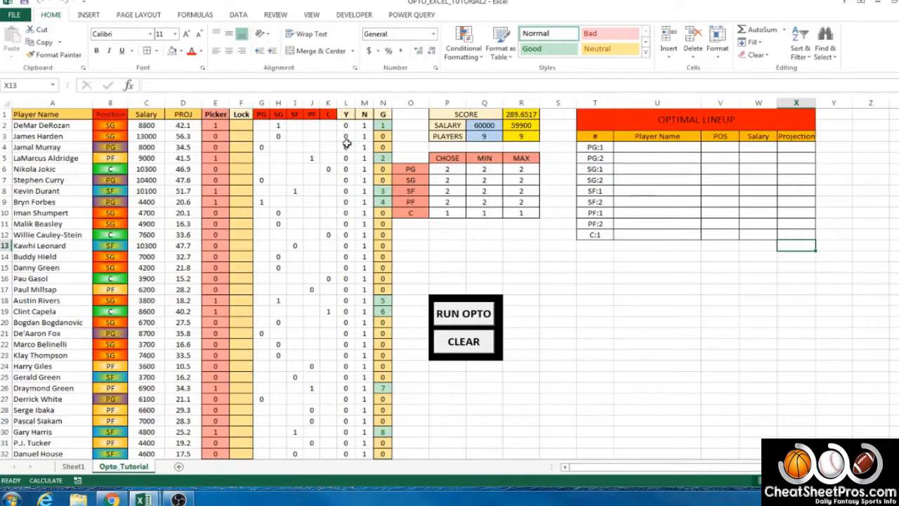
{"action": "left_click", "coordinate": [382, 102]}
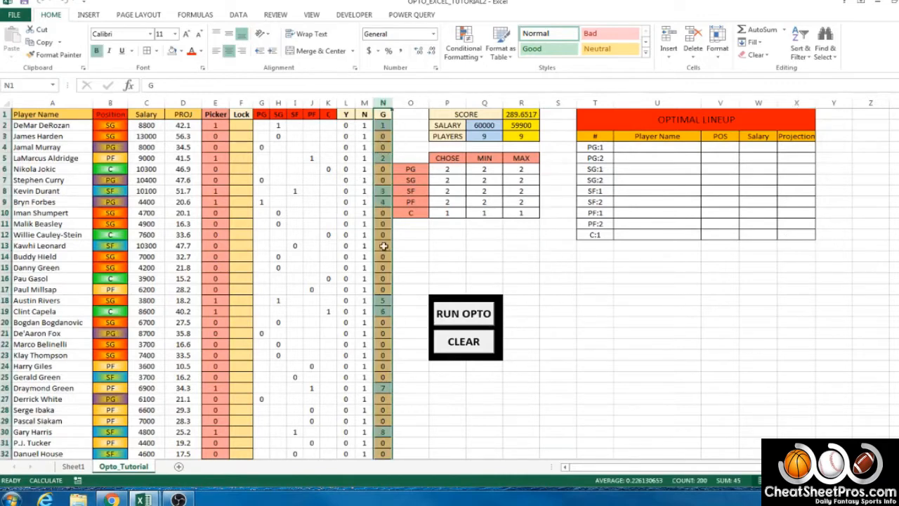
{"action": "left_click", "coordinate": [465, 342]}
{"action": "left_click", "coordinate": [545, 266]}
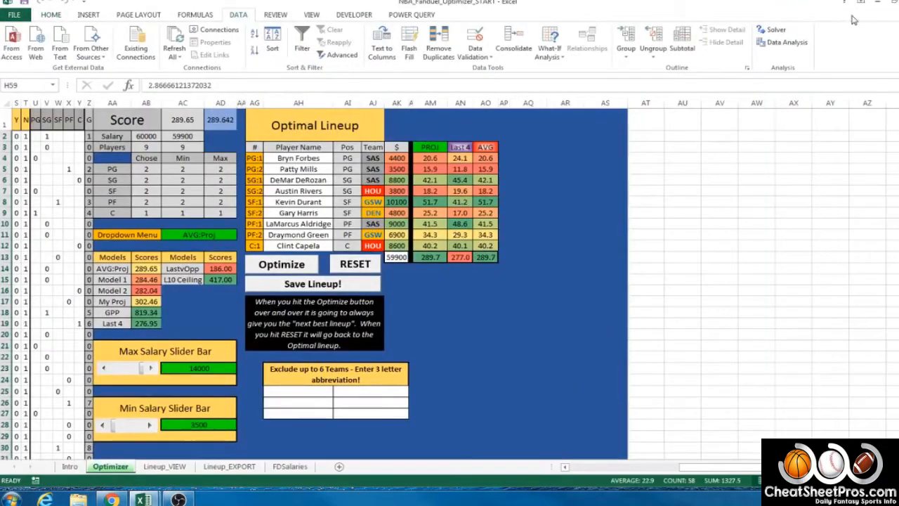
Step: Switch to the NBA_Fanduel_Optimizer_START workbook and rerun its optimizer to examine the Optimal Lineup table's slot, player name and position columns
{"action": "left_click", "coordinate": [616, 256]}
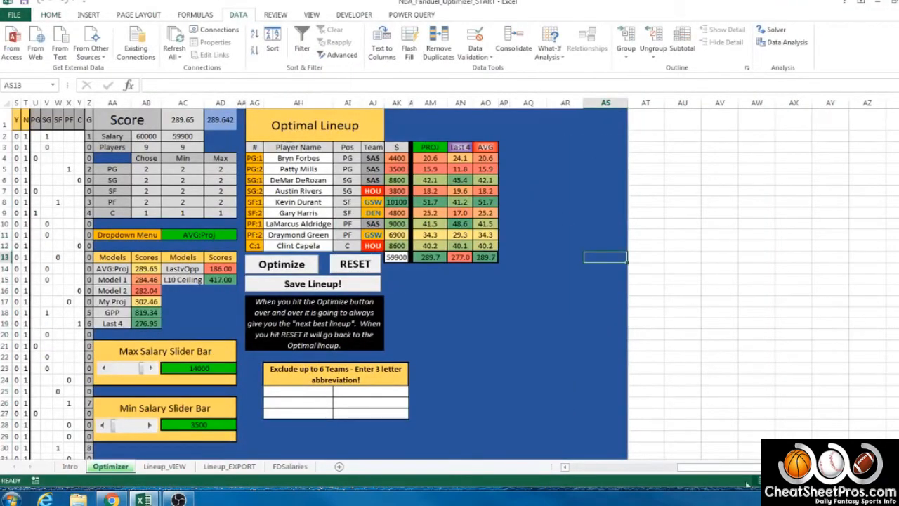
{"action": "left_click_drag", "start_coordinate": [714, 468], "coordinate": [604, 470]}
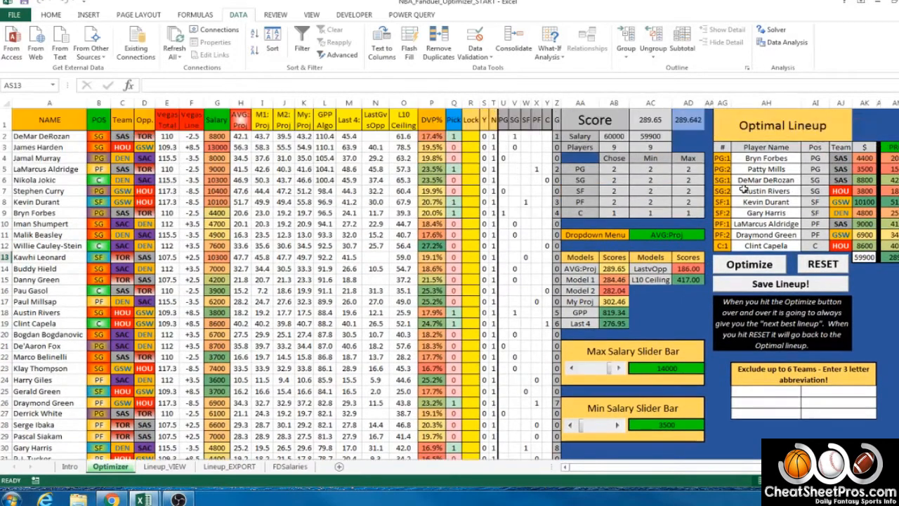
{"action": "left_click_drag", "start_coordinate": [723, 157], "coordinate": [801, 246]}
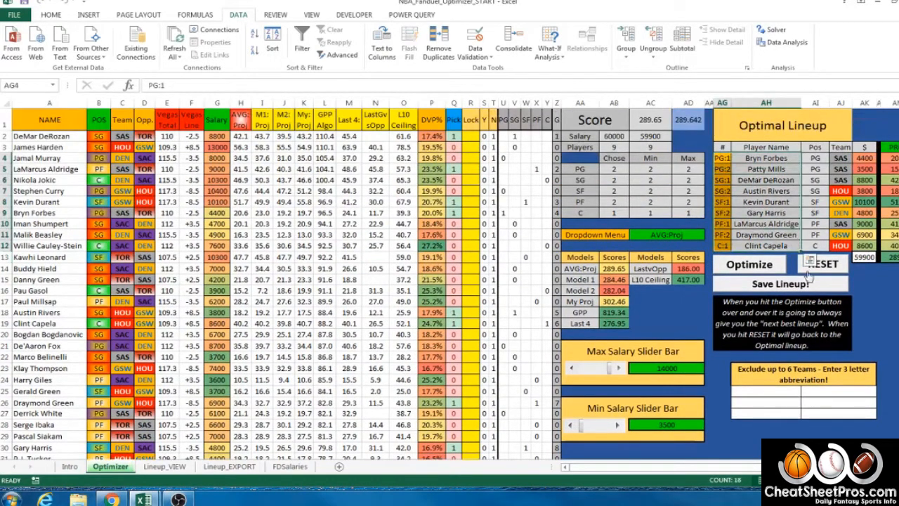
{"action": "left_click", "coordinate": [822, 267]}
{"action": "left_click", "coordinate": [751, 268]}
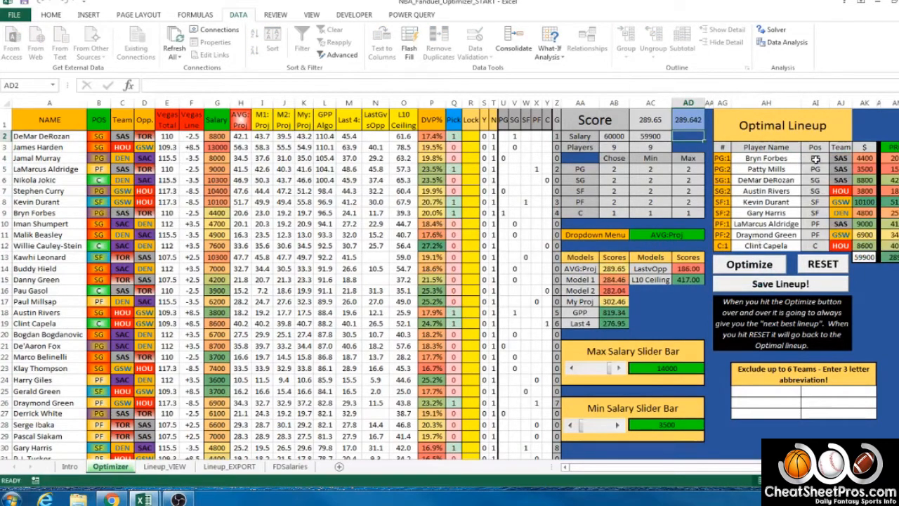
{"action": "left_click_drag", "start_coordinate": [823, 159], "coordinate": [819, 235]}
{"action": "left_click", "coordinate": [820, 246]}
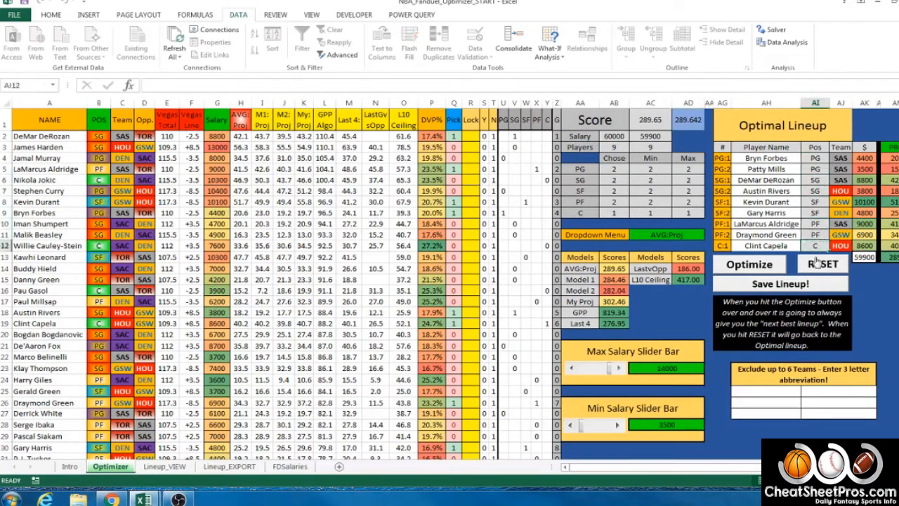
{"action": "left_click", "coordinate": [869, 281]}
Step: Examine the helper table in rows 202 to 210 of the Optimizer sheet, including its numbers, positions, slot labels and player names
{"action": "left_click_drag", "start_coordinate": [898, 127], "coordinate": [898, 384]}
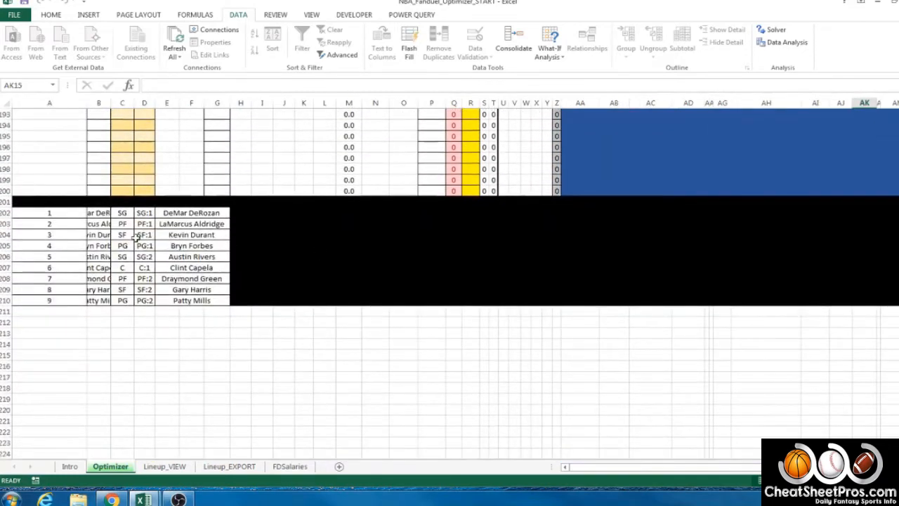
{"action": "left_click_drag", "start_coordinate": [50, 215], "coordinate": [182, 302]}
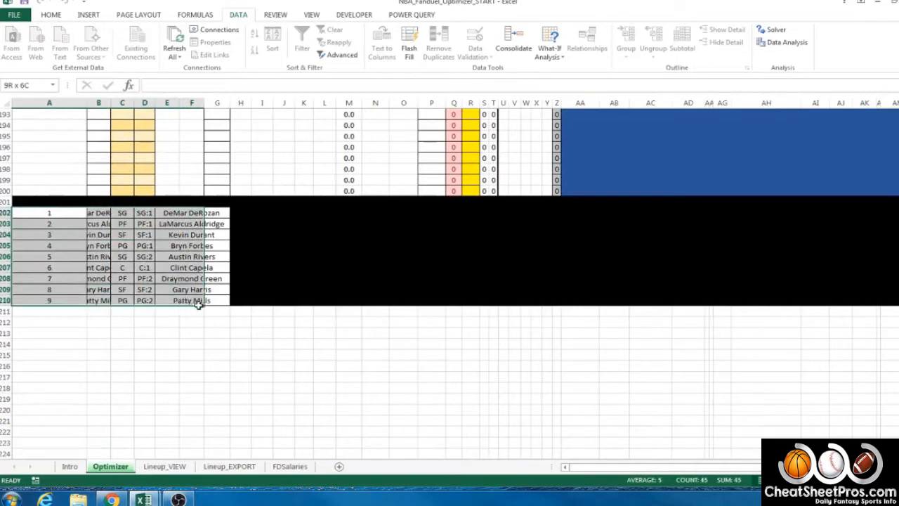
{"action": "left_click", "coordinate": [144, 321]}
{"action": "left_click_drag", "start_coordinate": [68, 213], "coordinate": [67, 296]}
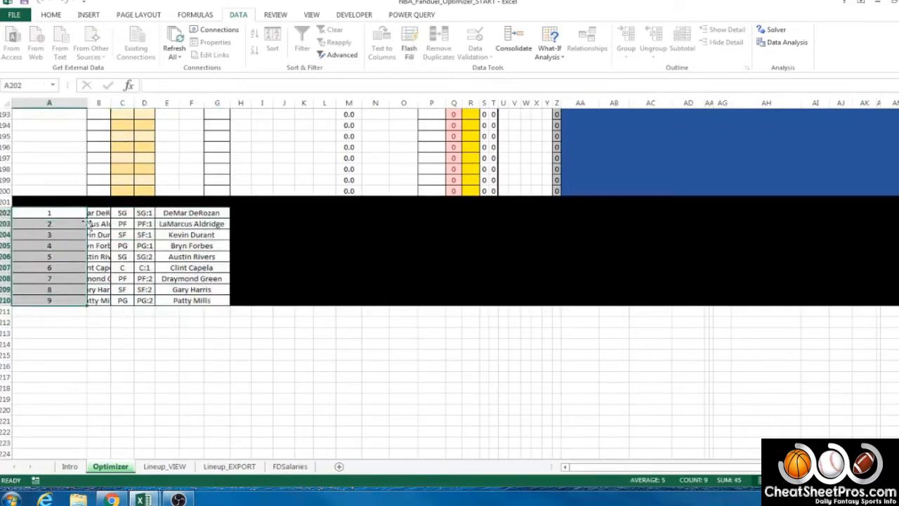
{"action": "left_click_drag", "start_coordinate": [122, 213], "coordinate": [122, 300]}
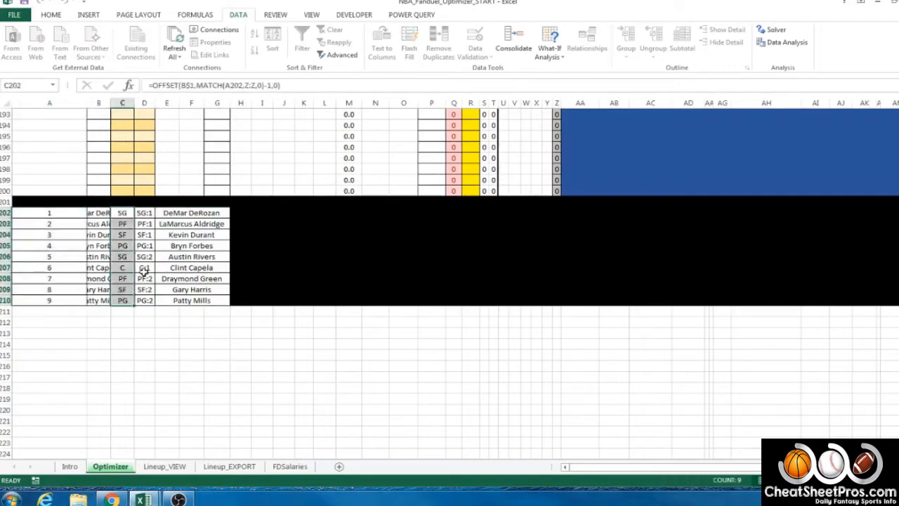
{"action": "left_click_drag", "start_coordinate": [151, 215], "coordinate": [145, 300]}
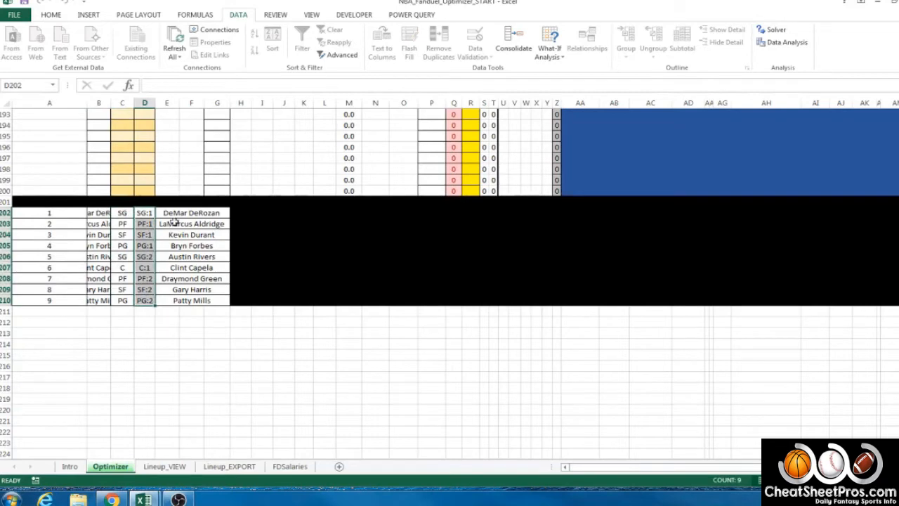
{"action": "left_click_drag", "start_coordinate": [176, 213], "coordinate": [219, 302]}
{"action": "left_click", "coordinate": [175, 322]}
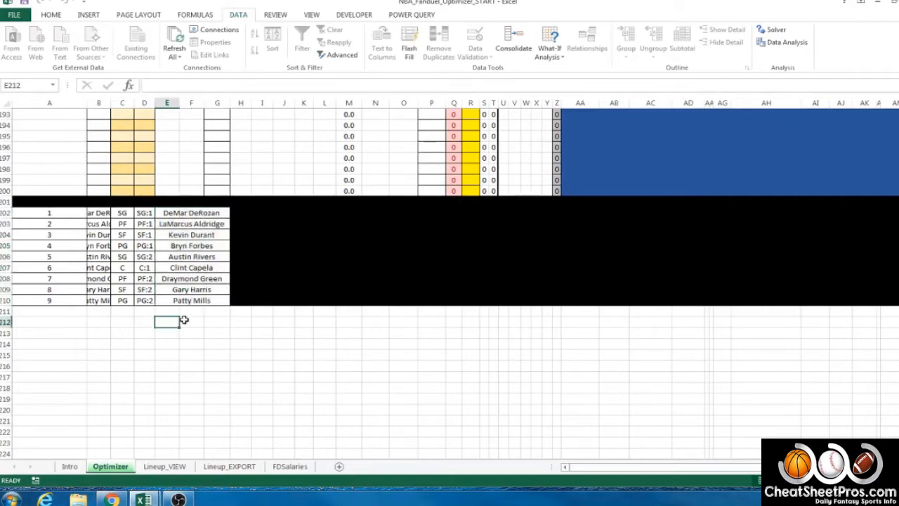
Step: Compare the Optimal Lineup table's slot labels and player names with the helper table's lookup range D202:G210
{"action": "left_click_drag", "start_coordinate": [898, 424], "coordinate": [898, 119]}
{"action": "left_click_drag", "start_coordinate": [723, 158], "coordinate": [723, 246]}
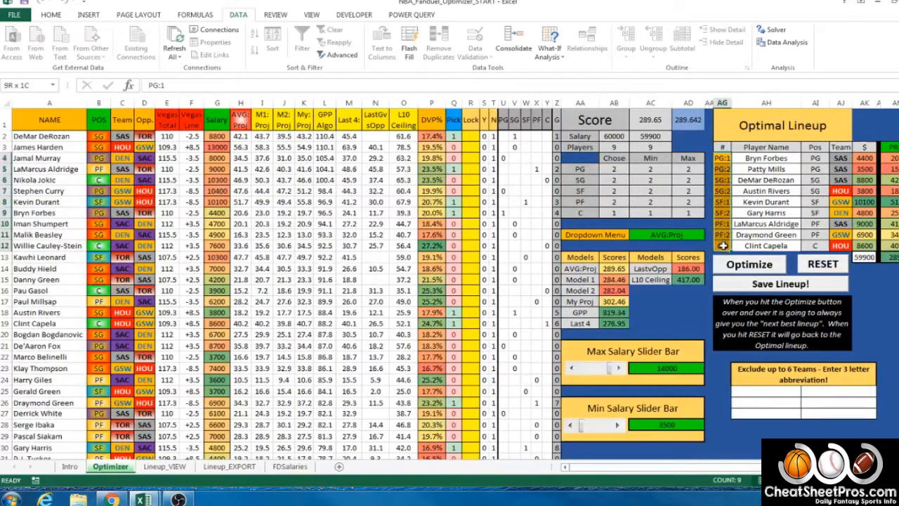
{"action": "left_click", "coordinate": [724, 159]}
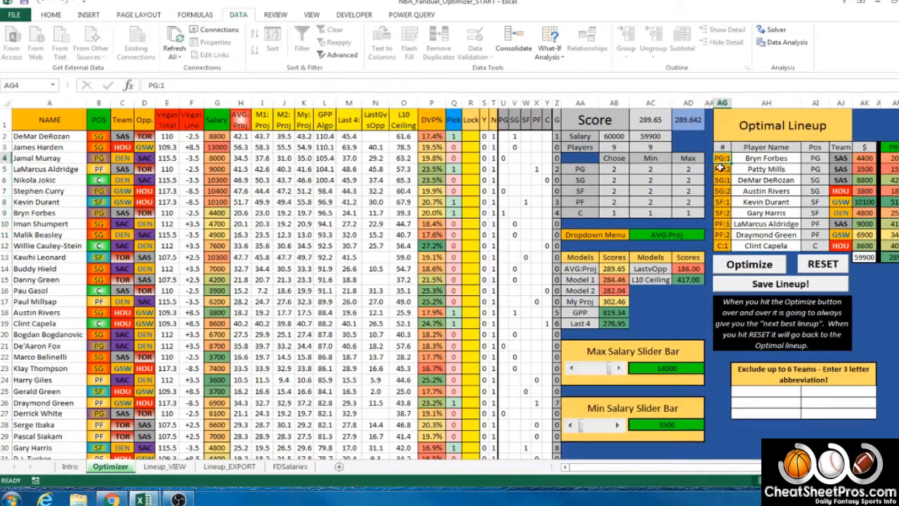
{"action": "left_click", "coordinate": [750, 159]}
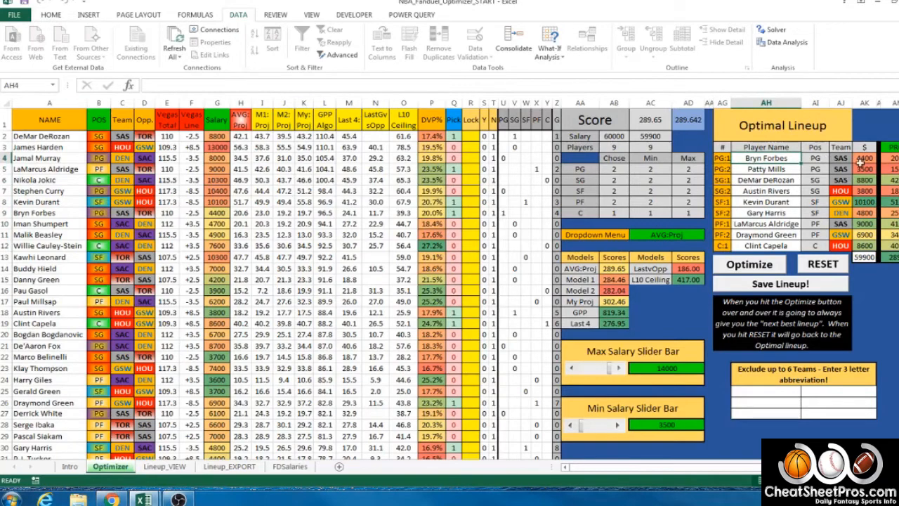
{"action": "left_click_drag", "start_coordinate": [898, 132], "coordinate": [898, 379]}
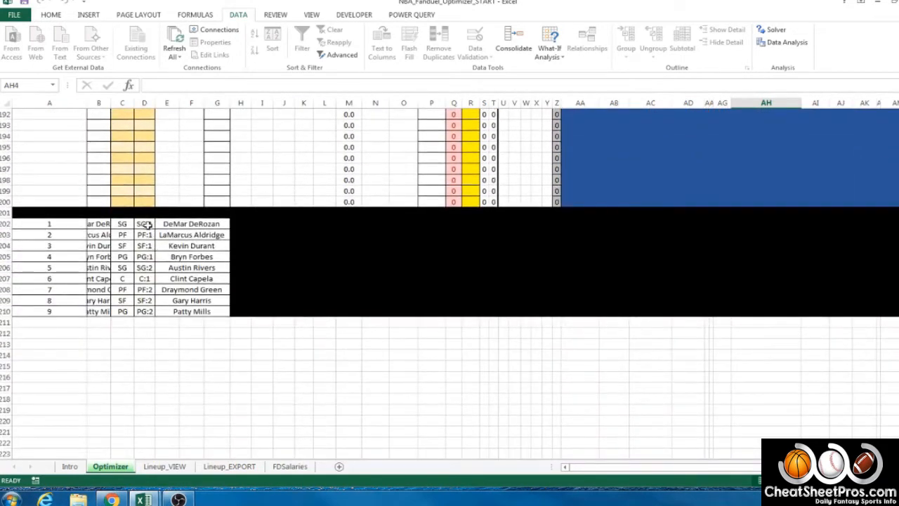
{"action": "left_click_drag", "start_coordinate": [144, 224], "coordinate": [225, 313]}
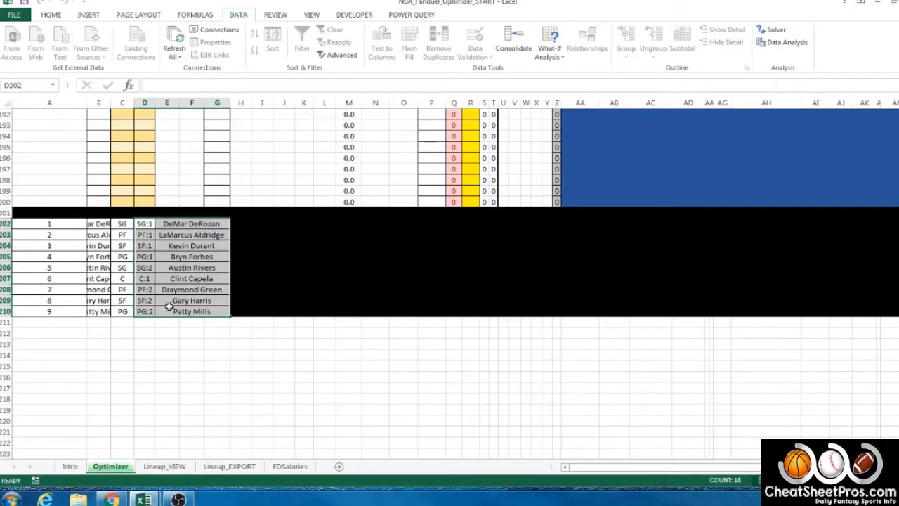
Step: Select the helper table range and unprotect the Optimizer sheet with its sheet password
{"action": "left_click_drag", "start_coordinate": [201, 223], "coordinate": [83, 306]}
{"action": "left_click_drag", "start_coordinate": [239, 223], "coordinate": [43, 312]}
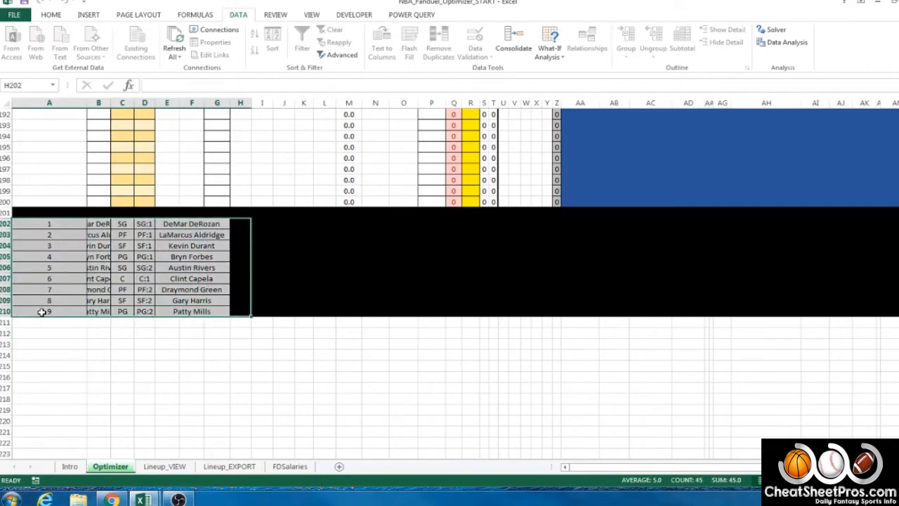
{"action": "left_click", "coordinate": [58, 15]}
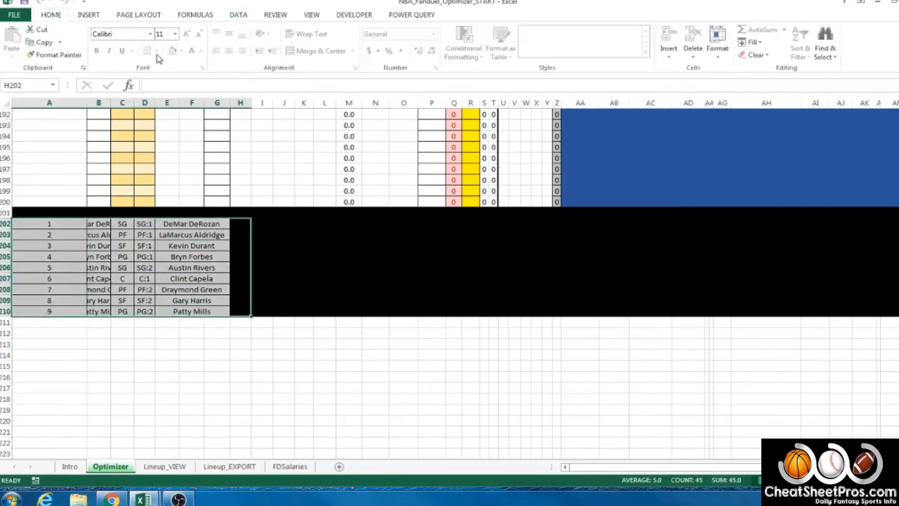
{"action": "left_click", "coordinate": [275, 15]}
{"action": "left_click", "coordinate": [238, 14]}
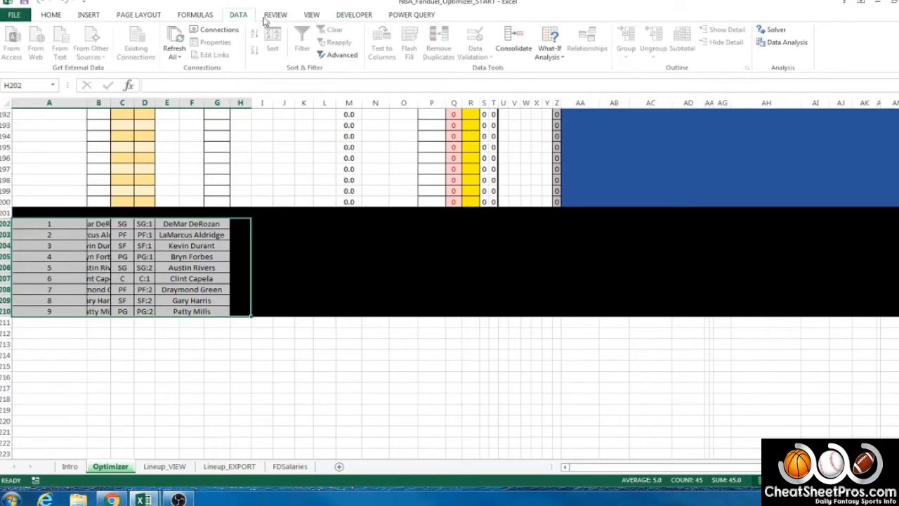
{"action": "left_click", "coordinate": [268, 17]}
{"action": "left_click", "coordinate": [349, 49]}
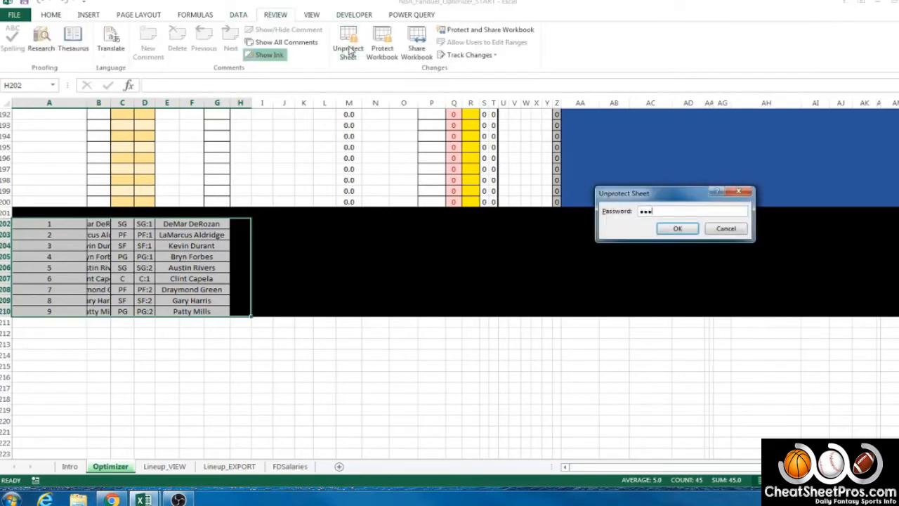
{"action": "key", "text": "Return"}
Step: Fill the helper table range A202:H210 with black to hide its contents
{"action": "left_click", "coordinate": [60, 15]}
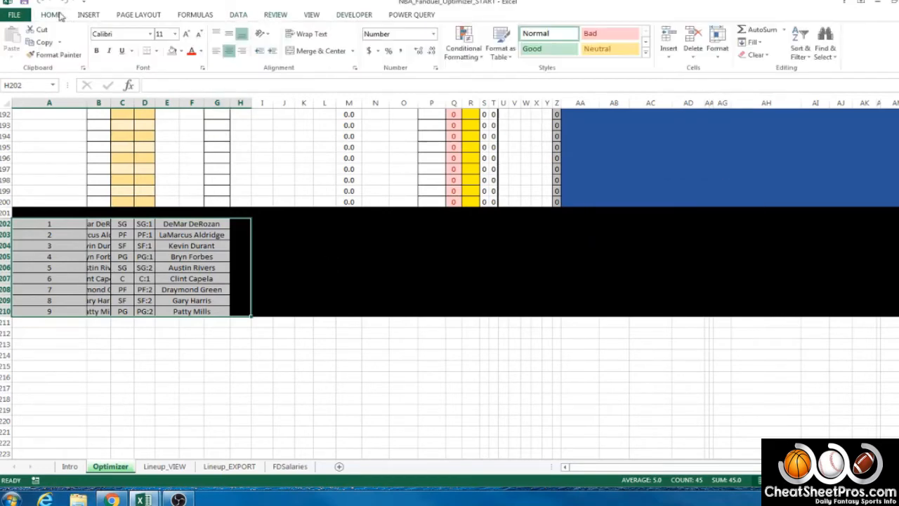
{"action": "left_click", "coordinate": [181, 51]}
{"action": "left_click", "coordinate": [185, 74]}
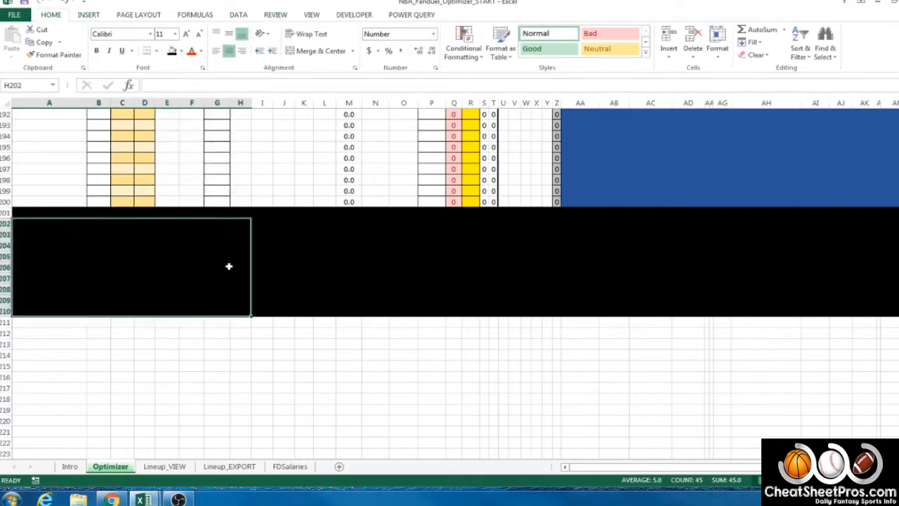
{"action": "left_click", "coordinate": [293, 320]}
{"action": "scroll", "coordinate": [293, 320], "scroll_direction": "up", "scroll_amount": 6}
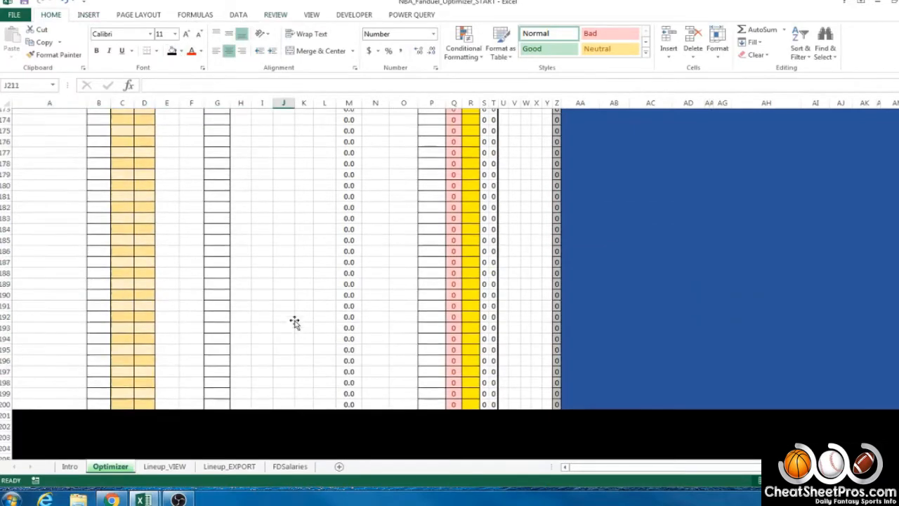
Step: Remove the fill color from range A201:G210 on the Optimizer sheet
{"action": "scroll", "coordinate": [294, 322], "scroll_direction": "down", "scroll_amount": 5}
{"action": "left_click_drag", "start_coordinate": [30, 247], "coordinate": [220, 341]}
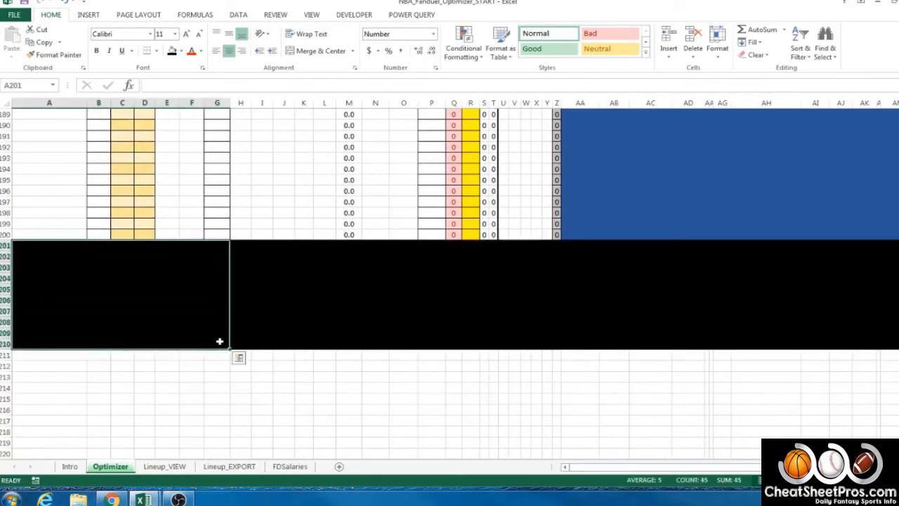
{"action": "left_click", "coordinate": [180, 51]}
{"action": "left_click", "coordinate": [204, 182]}
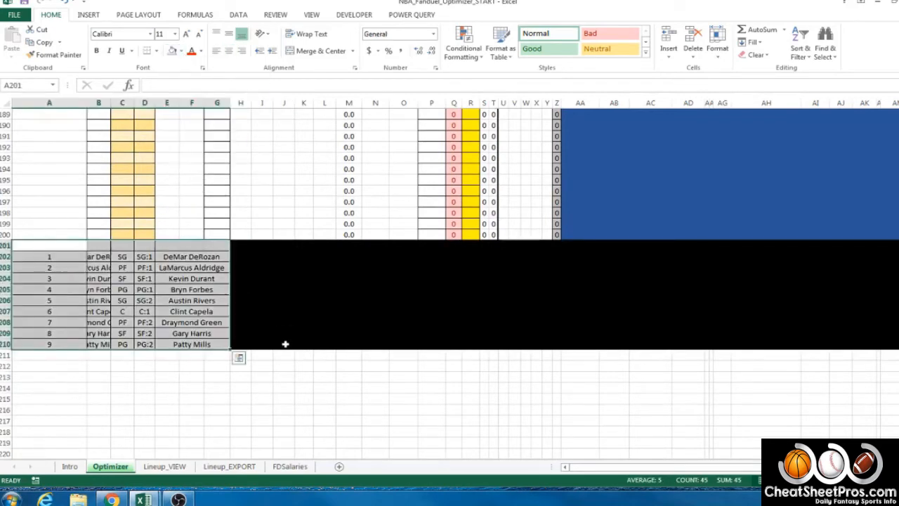
{"action": "left_click", "coordinate": [284, 376]}
{"action": "left_click", "coordinate": [275, 15]}
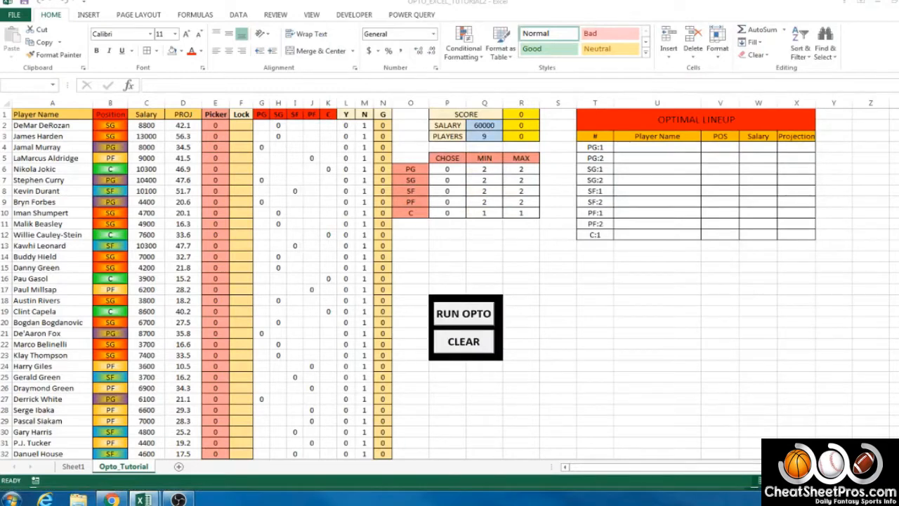
Step: Switch to the OPTO_EXCEL_TUTORIAL2 workbook and review the Optimal Lineup table and its slot labels from PG:1 to C:1
{"action": "left_click_drag", "start_coordinate": [595, 118], "coordinate": [752, 235]}
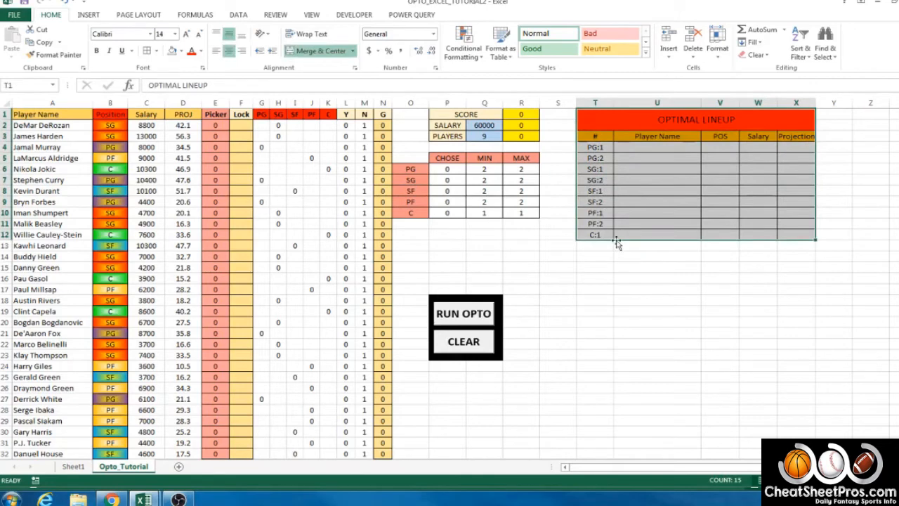
{"action": "left_click_drag", "start_coordinate": [594, 148], "coordinate": [595, 235]}
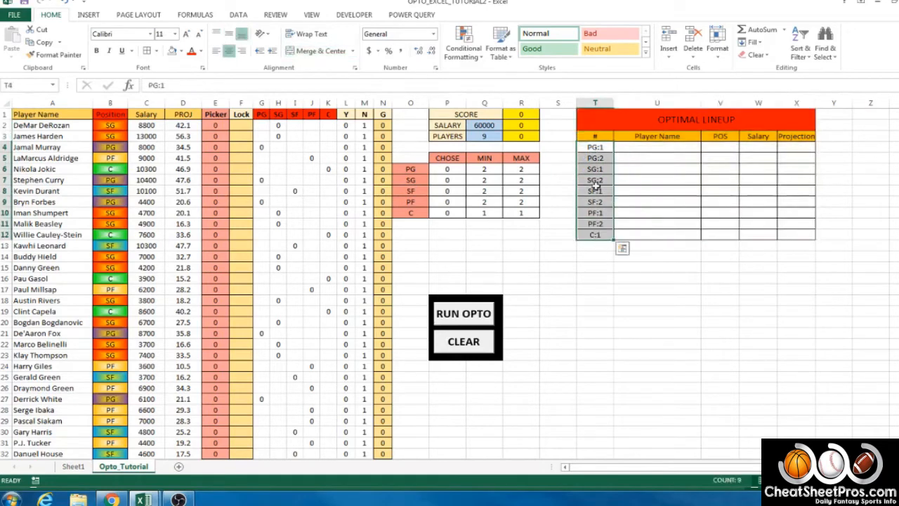
{"action": "left_click", "coordinate": [596, 252]}
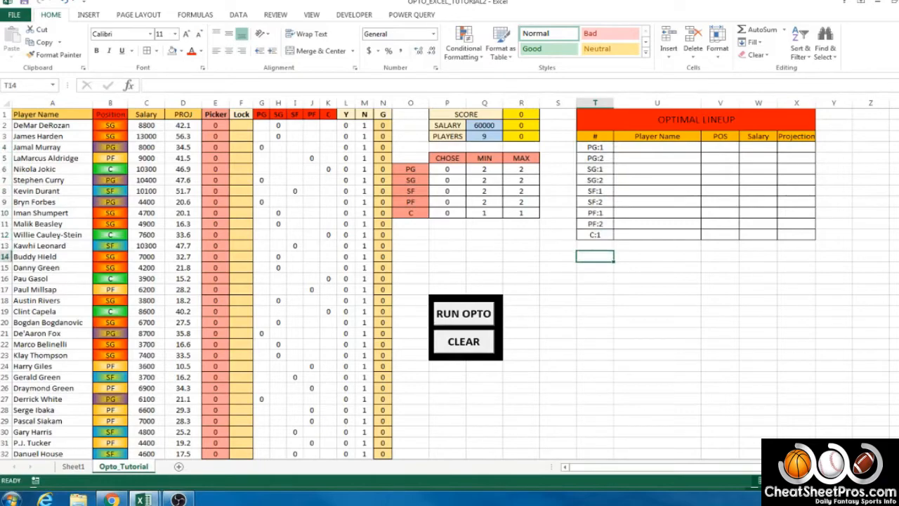
Step: Extend the black band below the player data by filling A206:N209 with black
{"action": "scroll", "coordinate": [771, 196], "scroll_direction": "down", "scroll_amount": 20}
{"action": "scroll", "coordinate": [449, 281], "scroll_direction": "down", "scroll_amount": 20}
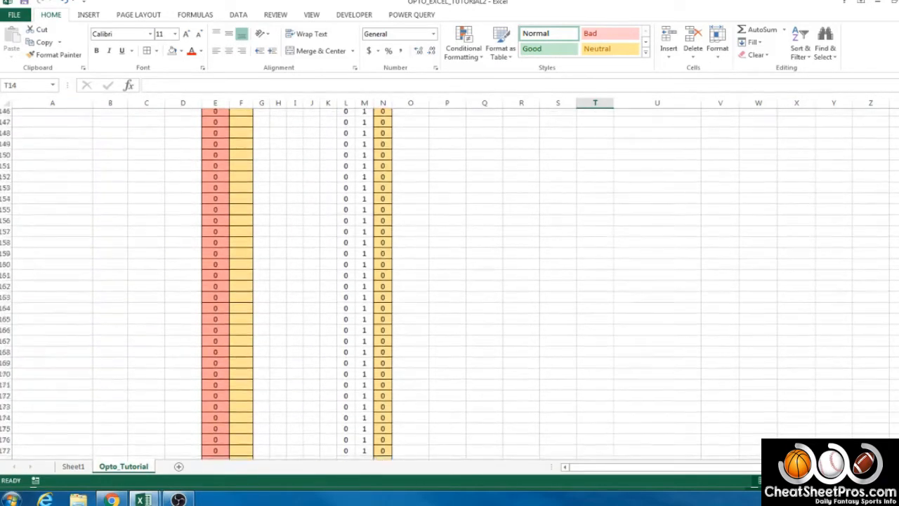
{"action": "scroll", "coordinate": [473, 395], "scroll_direction": "down", "scroll_amount": 3}
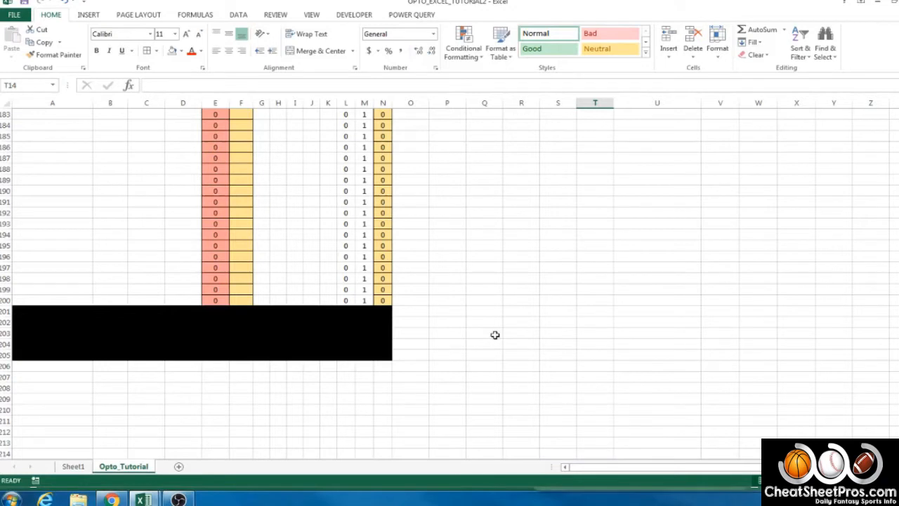
{"action": "left_click_drag", "start_coordinate": [402, 311], "coordinate": [621, 349]}
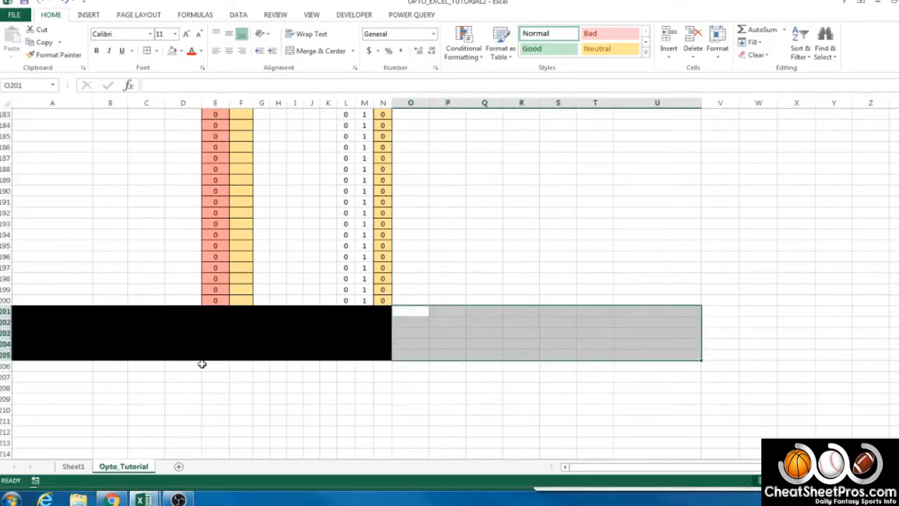
{"action": "left_click_drag", "start_coordinate": [39, 366], "coordinate": [383, 400]}
{"action": "left_click", "coordinate": [180, 50]}
{"action": "left_click", "coordinate": [182, 75]}
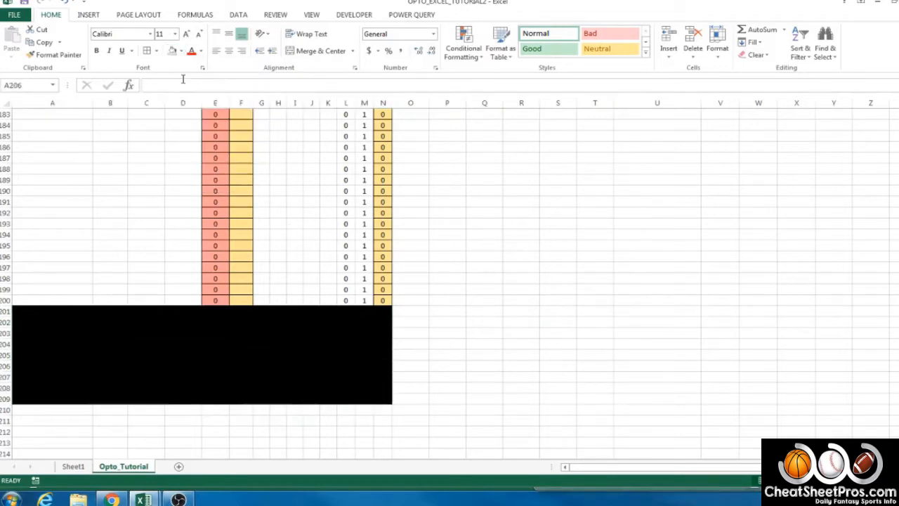
{"action": "left_click", "coordinate": [454, 341]}
{"action": "left_click_drag", "start_coordinate": [74, 158], "coordinate": [188, 278]}
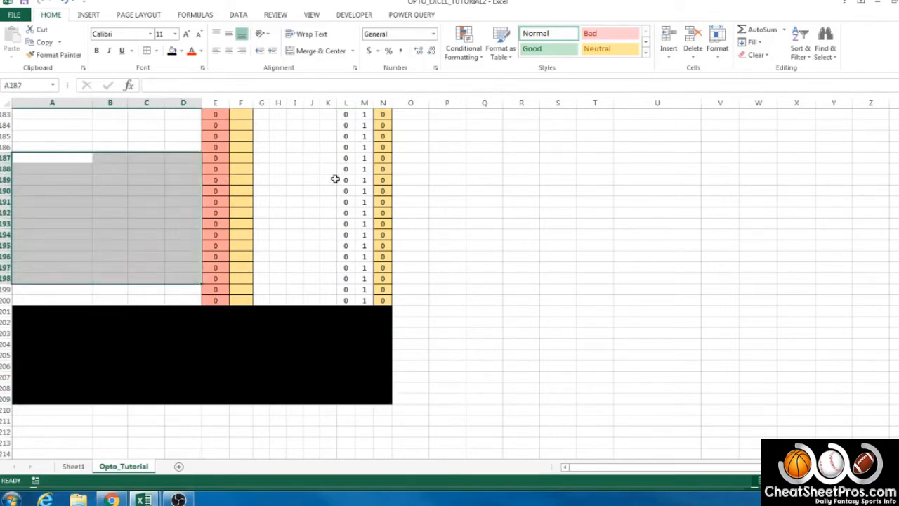
{"action": "left_click", "coordinate": [247, 169]}
{"action": "left_click_drag", "start_coordinate": [246, 180], "coordinate": [248, 293]}
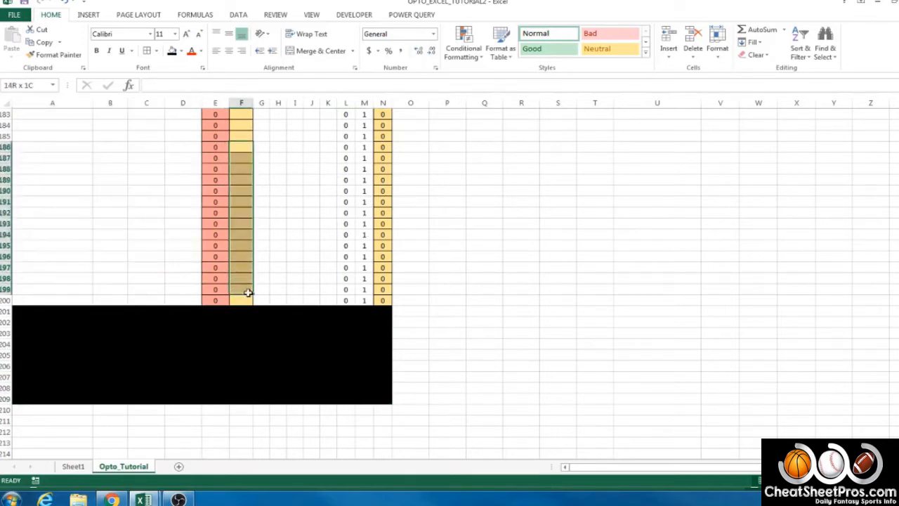
{"action": "left_click", "coordinate": [422, 334]}
Step: Start the helper table beside the black band by entering the numbers 1 to 9 in O201:O209
{"action": "left_click_drag", "start_coordinate": [410, 310], "coordinate": [630, 395]}
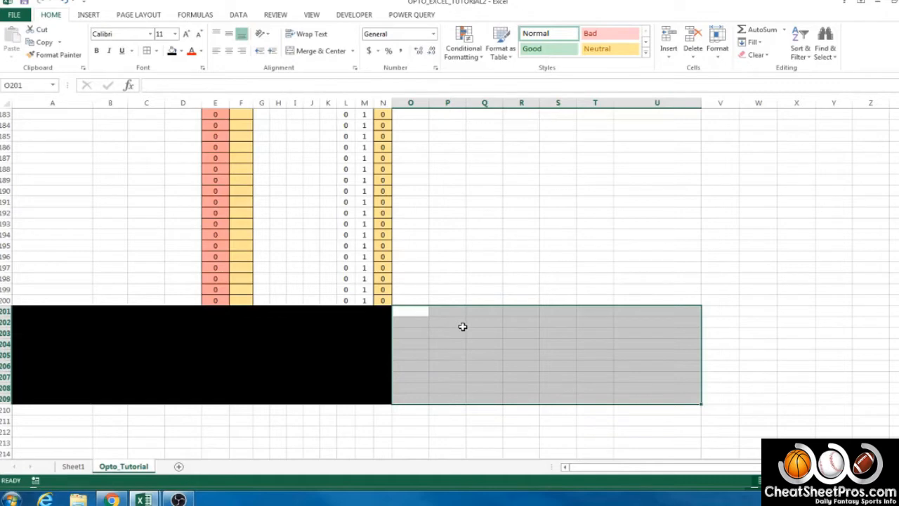
{"action": "left_click", "coordinate": [419, 314]}
{"action": "type", "text": "1"}
{"action": "key", "text": "Return"}
{"action": "type", "text": "2"}
{"action": "key", "text": "Return"}
{"action": "type", "text": "3"}
{"action": "key", "text": "Return"}
{"action": "type", "text": "4 5 6 7 8 "}
{"action": "type", "text": "9"}
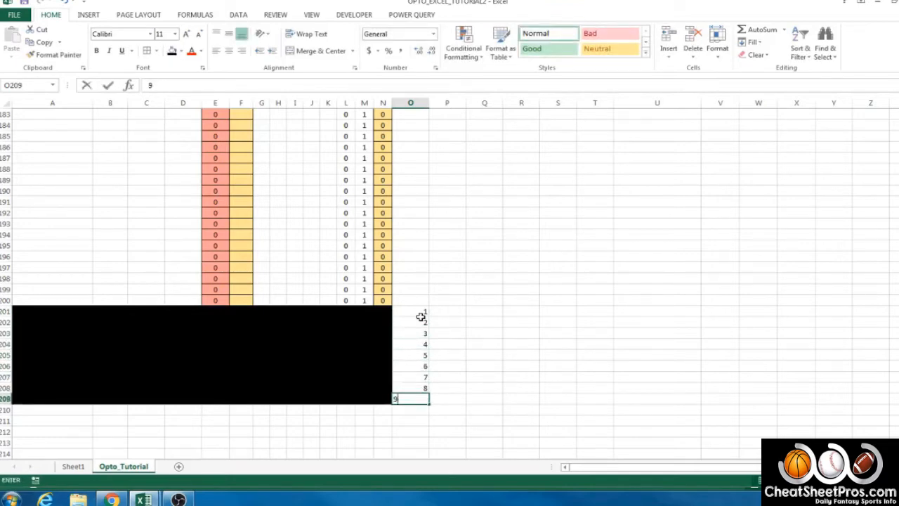
{"action": "key", "text": "Return"}
Step: Center the helper table numbers in O201:O209
{"action": "left_click_drag", "start_coordinate": [421, 316], "coordinate": [417, 398]}
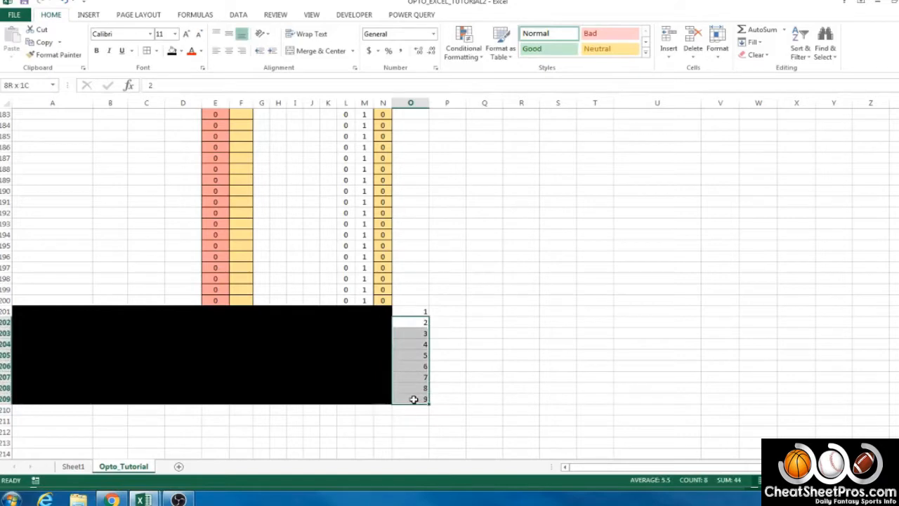
{"action": "left_click_drag", "start_coordinate": [415, 316], "coordinate": [418, 399]}
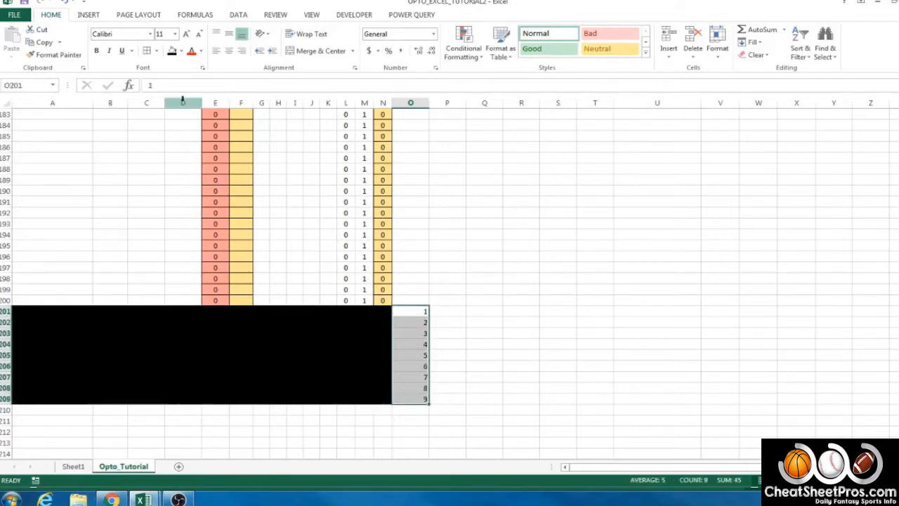
{"action": "left_click", "coordinate": [228, 50]}
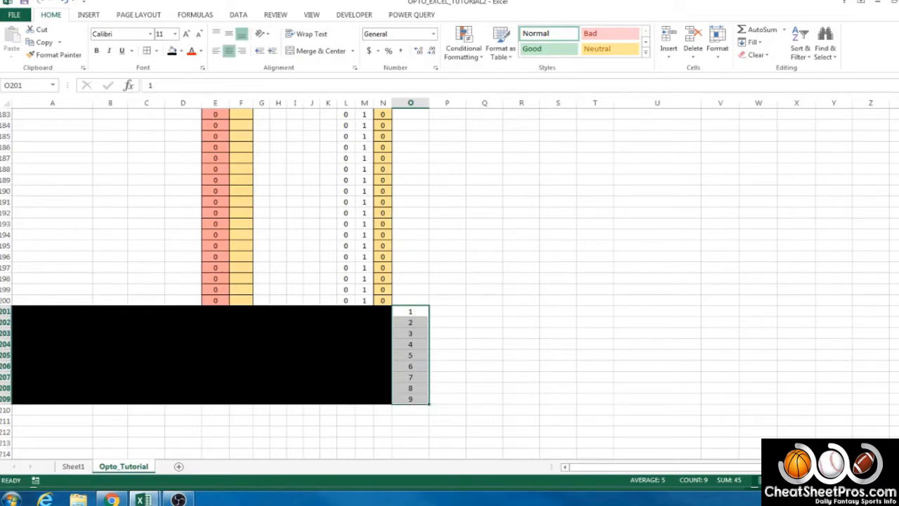
Step: Copy the START workbook's helper table formula =OFFSET(B$1,MATCH(A202,Z:Z,0)-1,0) into cell Q201 of the Opto_Tutorial sheet
{"action": "key", "text": "alt+Tab"}
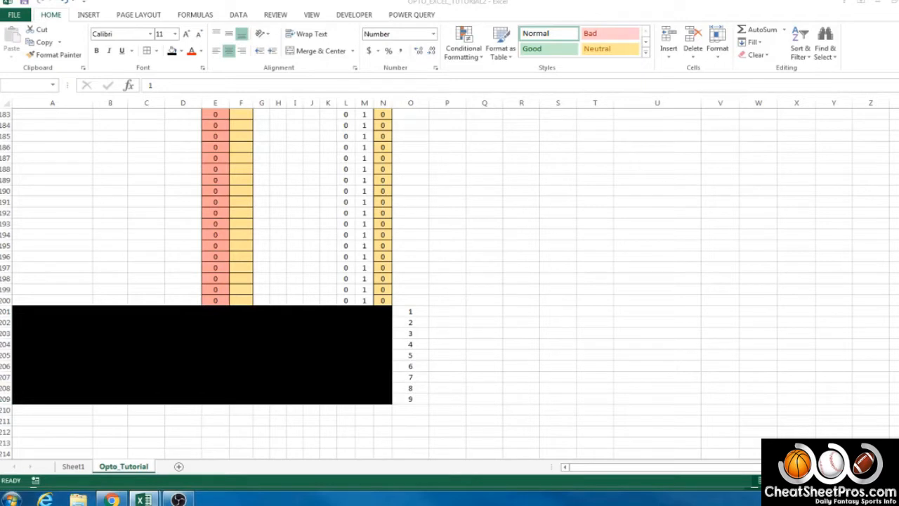
{"action": "left_click_drag", "start_coordinate": [447, 314], "coordinate": [449, 399]}
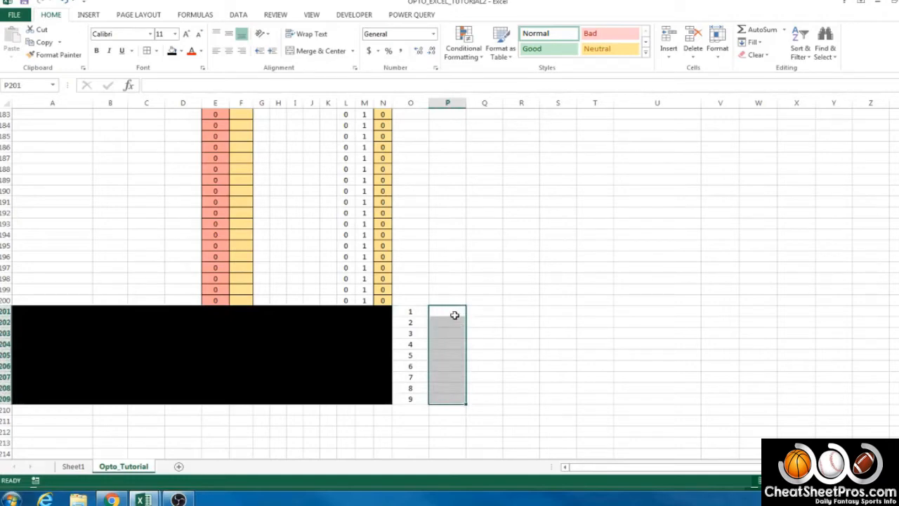
{"action": "left_click", "coordinate": [475, 313]}
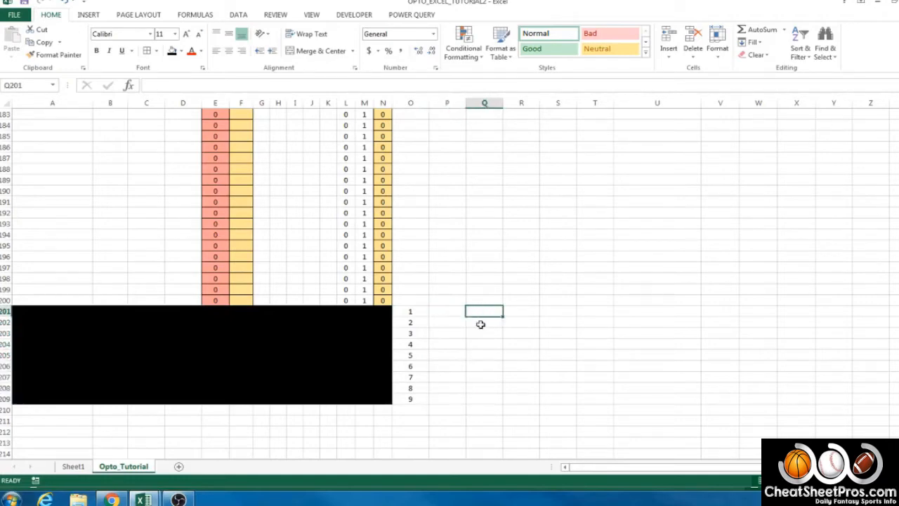
{"action": "left_click", "coordinate": [898, 263]}
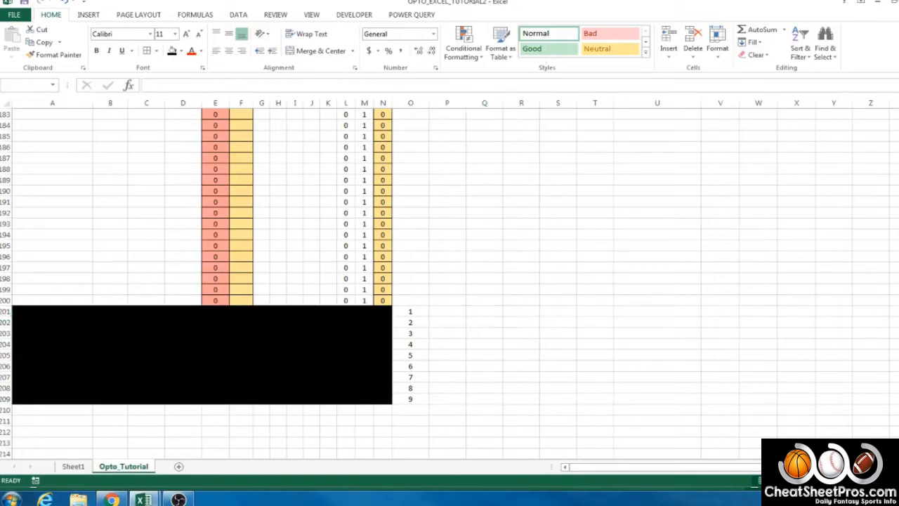
{"action": "key", "text": "F2"}
{"action": "key", "text": "Escape"}
{"action": "left_click", "coordinate": [475, 314]}
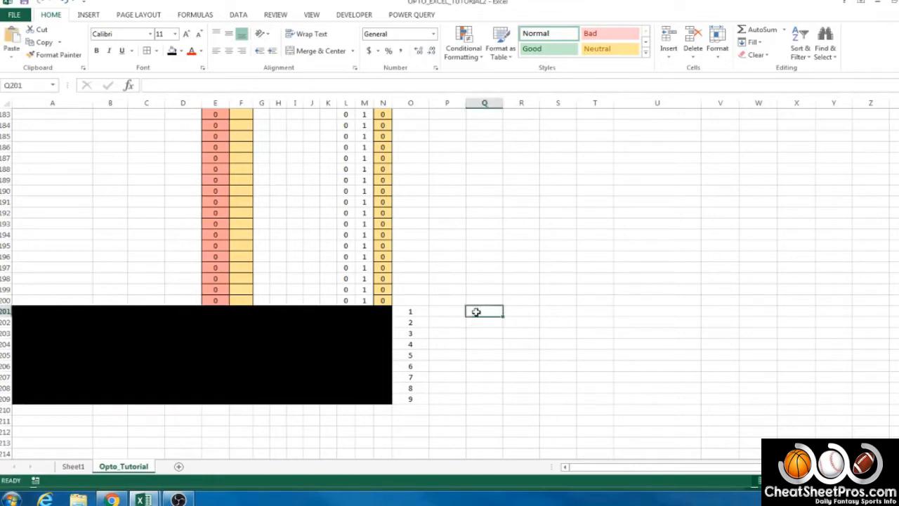
{"action": "left_click", "coordinate": [335, 85]}
{"action": "type", "text": "=OFFSET($B$1,MATCH(A202,Z:Z,0)-1,0)"}
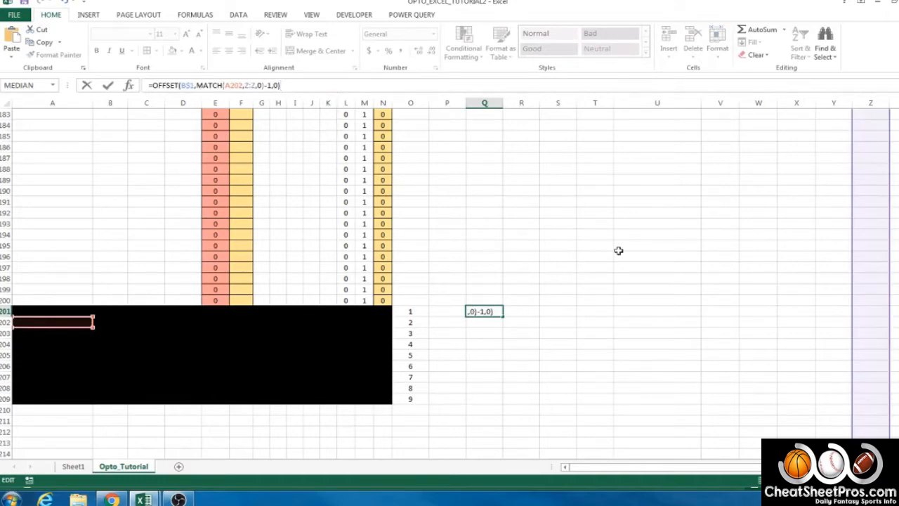
Step: Change the MATCH lookup value in the Q201 formula from A202 to O201, keeping B$1 as the OFFSET reference
{"action": "scroll", "coordinate": [709, 280], "scroll_direction": "up", "scroll_amount": 1}
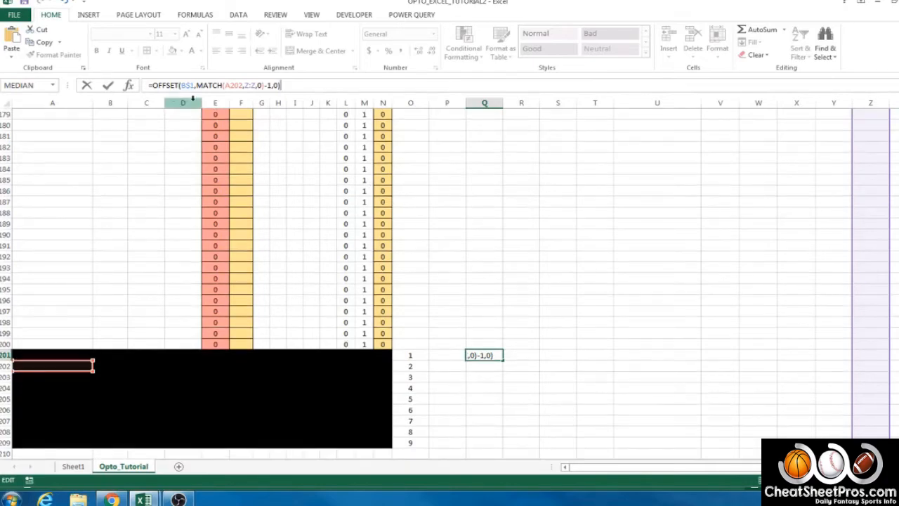
{"action": "scroll", "coordinate": [717, 288], "scroll_direction": "down", "scroll_amount": 7}
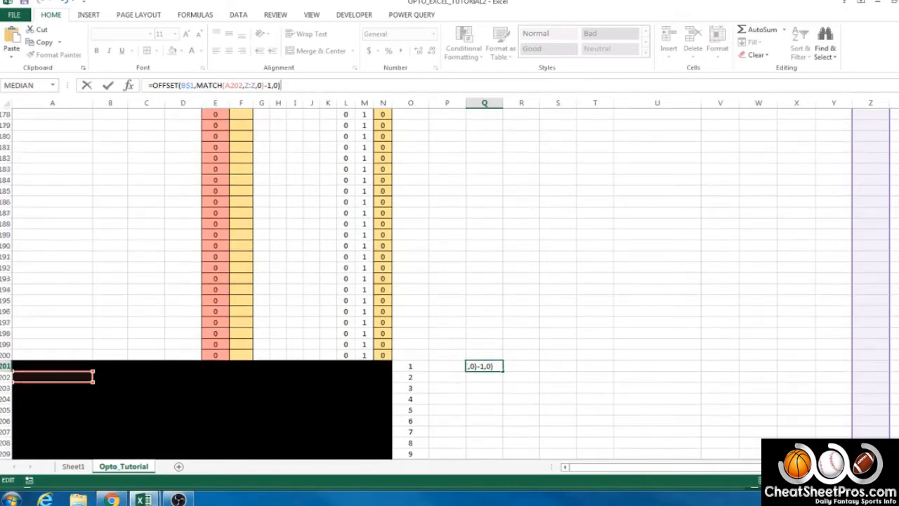
{"action": "scroll", "coordinate": [450, 284], "scroll_direction": "up", "scroll_amount": 20}
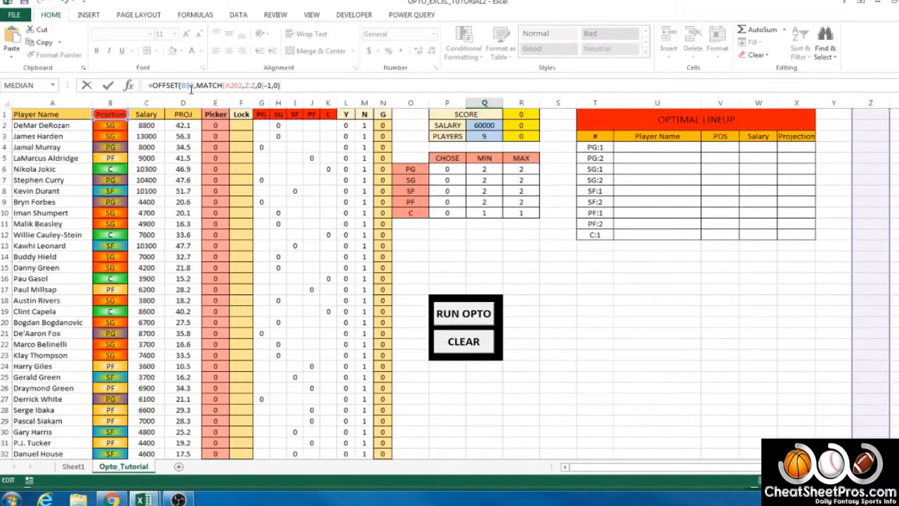
{"action": "type", "text": "1"}
{"action": "scroll", "coordinate": [444, 284], "scroll_direction": "down", "scroll_amount": 20}
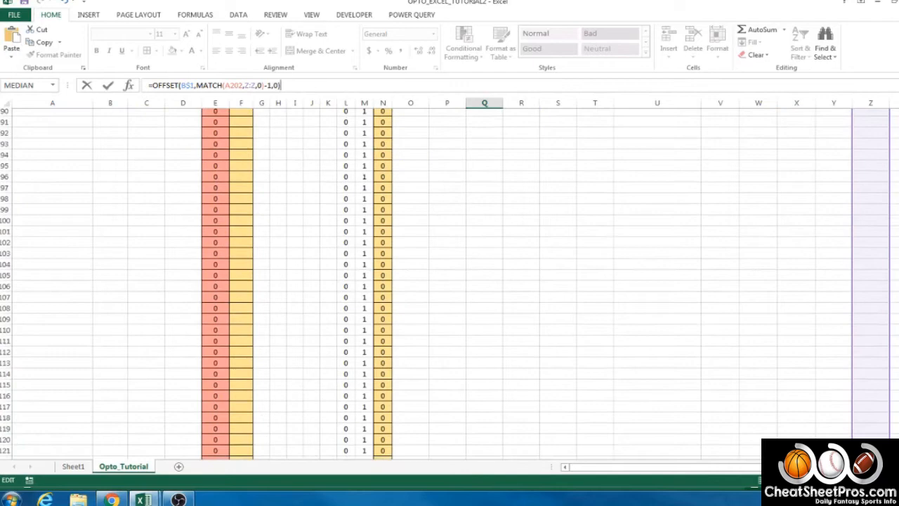
{"action": "scroll", "coordinate": [444, 283], "scroll_direction": "down", "scroll_amount": 14}
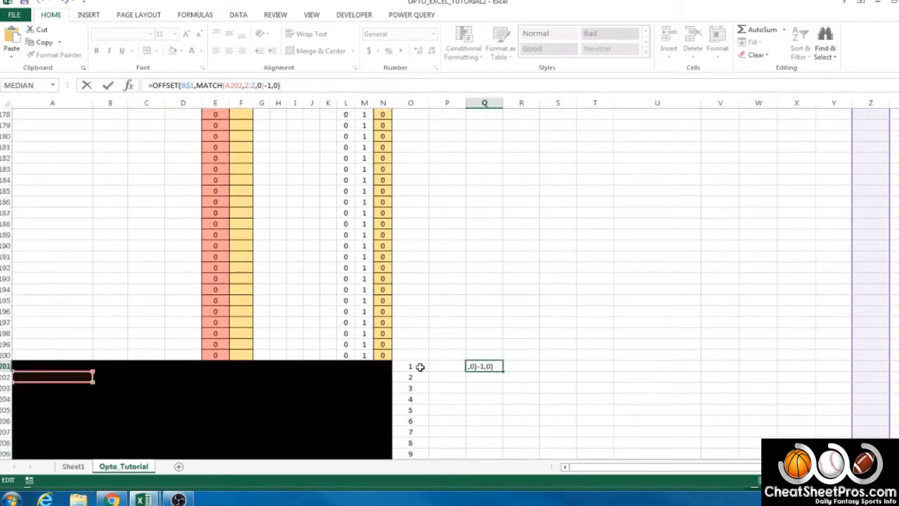
{"action": "left_click_drag", "start_coordinate": [224, 86], "coordinate": [241, 86]}
{"action": "type", "text": "O"}
{"action": "key", "text": "BackSpace"}
{"action": "type", "text": "O"}
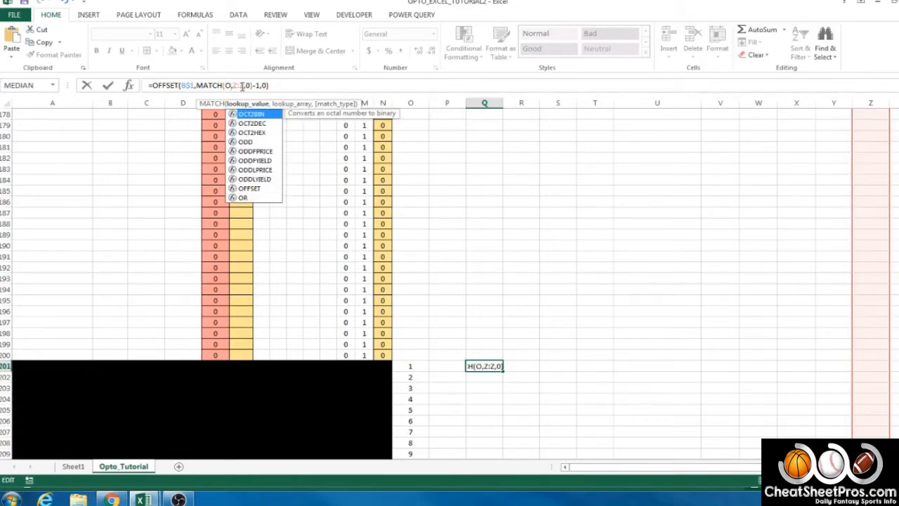
{"action": "type", "text": "201"}
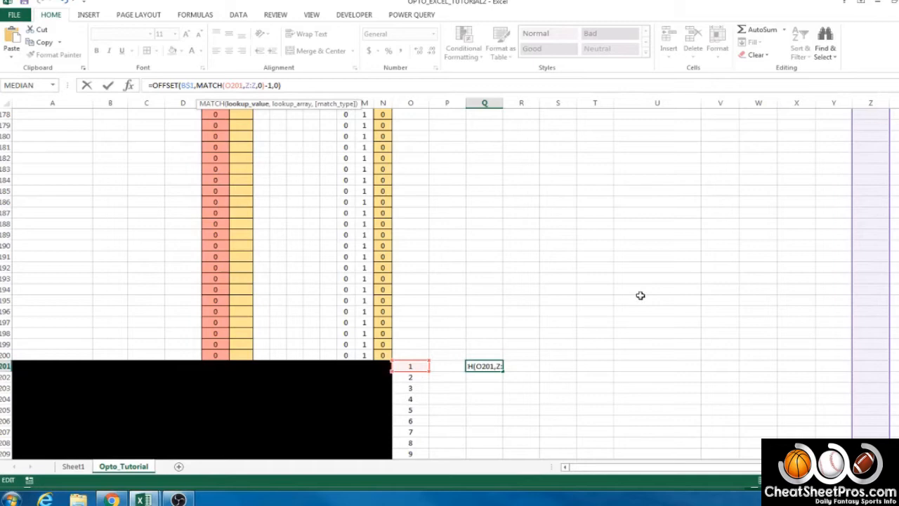
Step: Change the MATCH lookup array in the Q201 formula to N:N and enter the formula
{"action": "scroll", "coordinate": [426, 283], "scroll_direction": "up", "scroll_amount": 20}
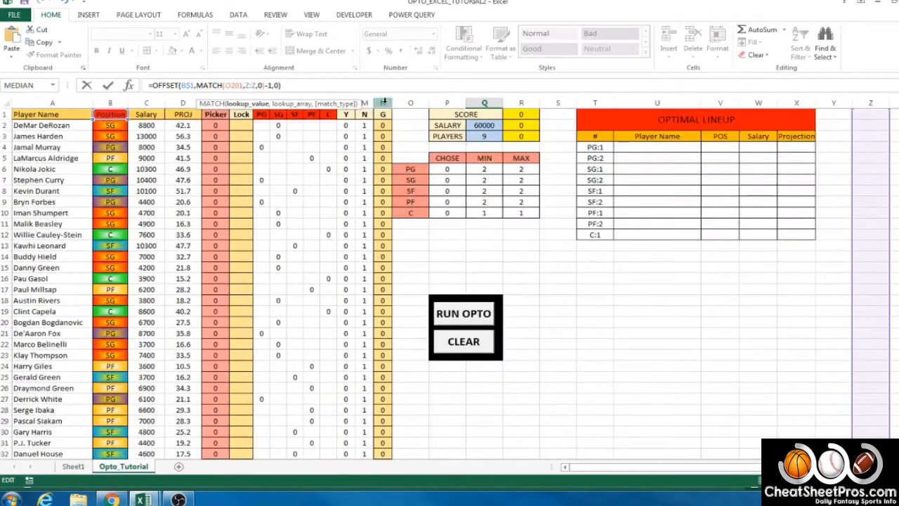
{"action": "double_click", "coordinate": [247, 85]}
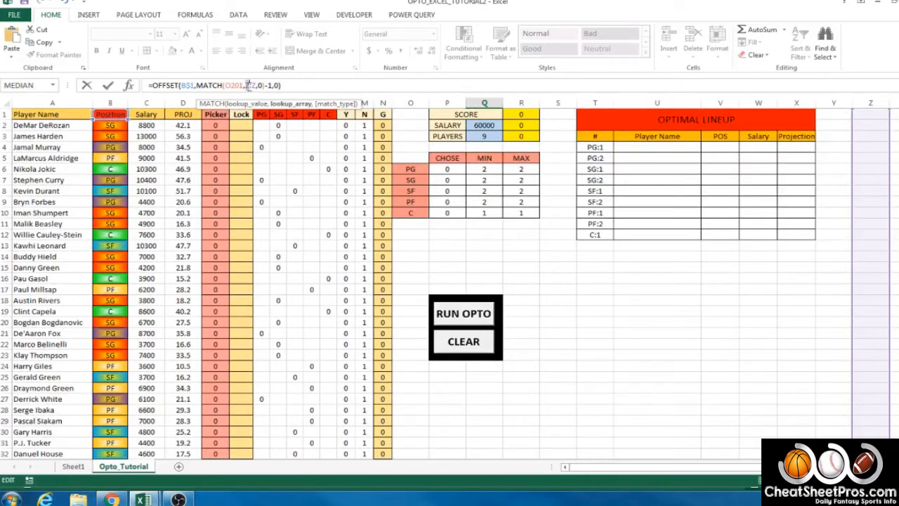
{"action": "type", "text": "N"}
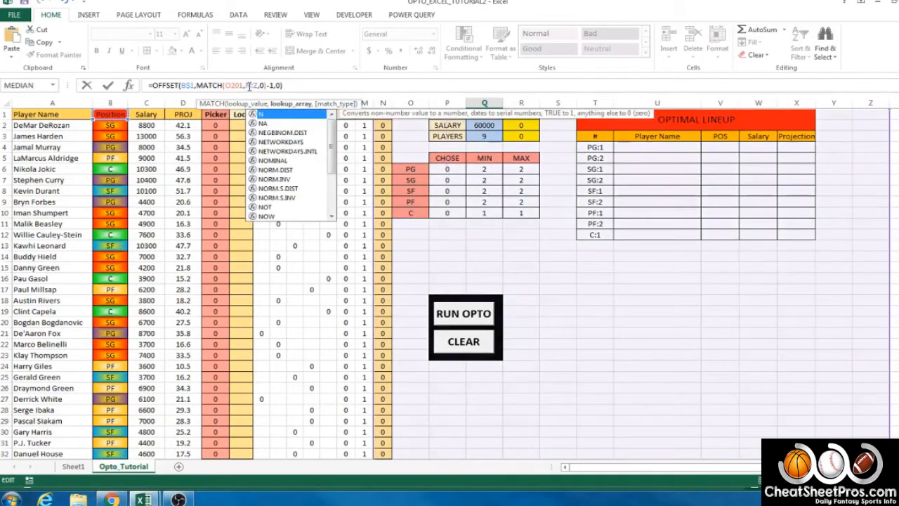
{"action": "key", "text": "Delete"}
{"action": "type", "text": "N"}
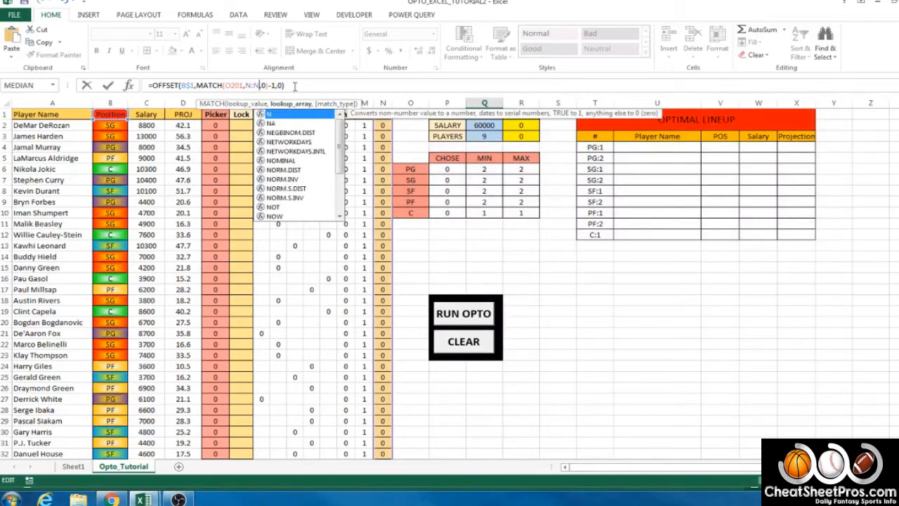
{"action": "left_click", "coordinate": [295, 85]}
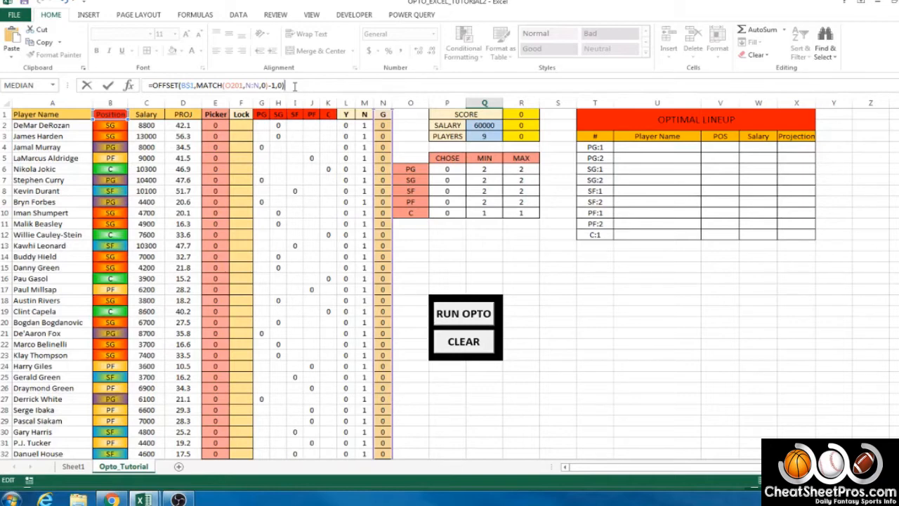
{"action": "key", "text": "Return"}
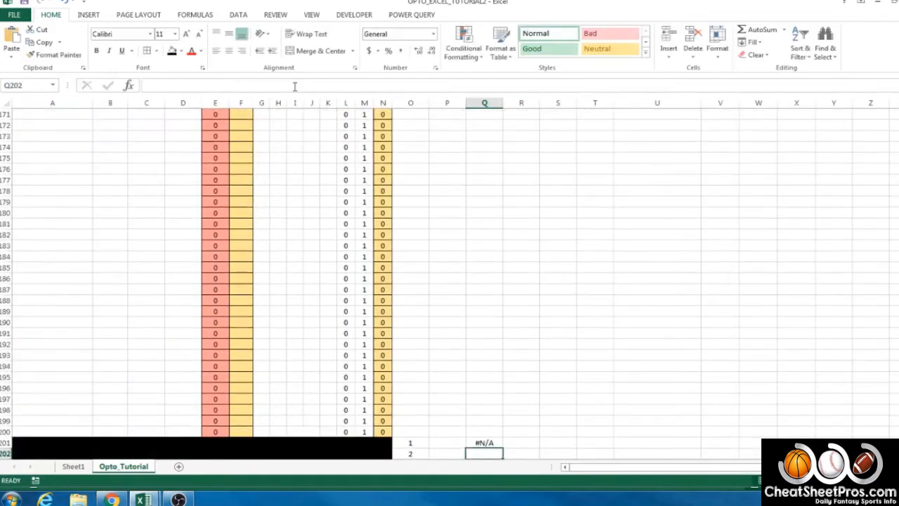
Step: Run the lineup optimizer and check the numbered G column against the Position column
{"action": "scroll", "coordinate": [491, 260], "scroll_direction": "down", "scroll_amount": 1}
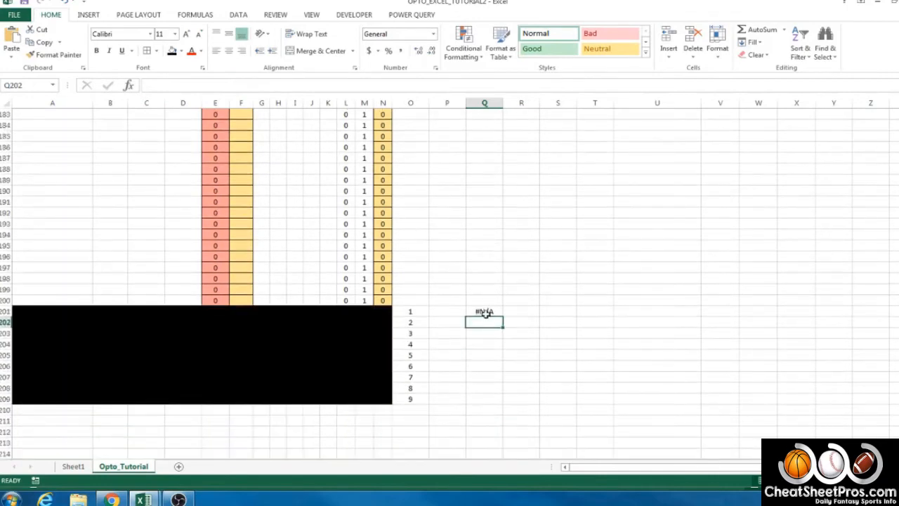
{"action": "left_click", "coordinate": [484, 312]}
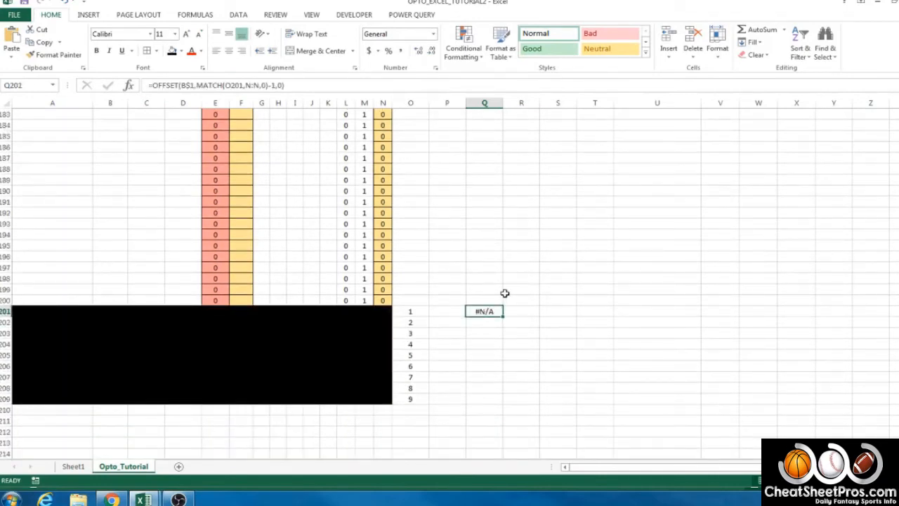
{"action": "scroll", "coordinate": [502, 294], "scroll_direction": "up", "scroll_amount": 6}
{"action": "scroll", "coordinate": [465, 316], "scroll_direction": "up", "scroll_amount": 20}
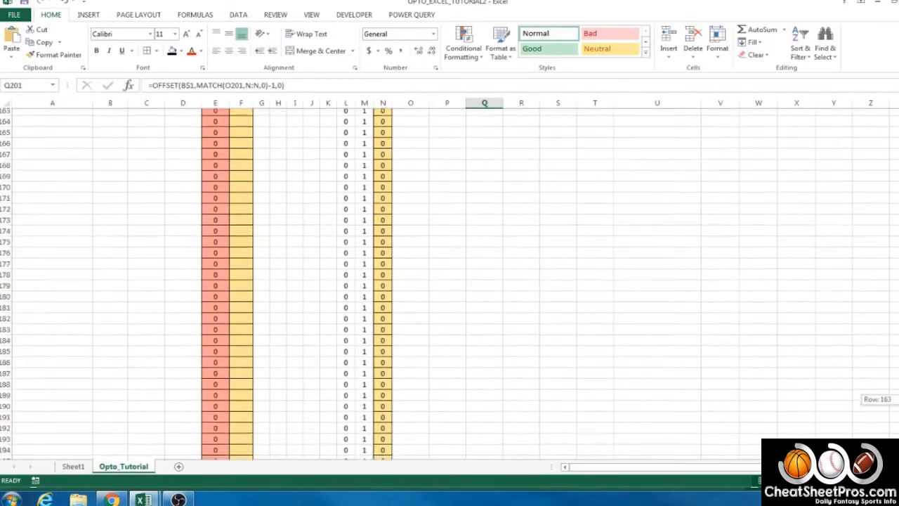
{"action": "left_click", "coordinate": [465, 316]}
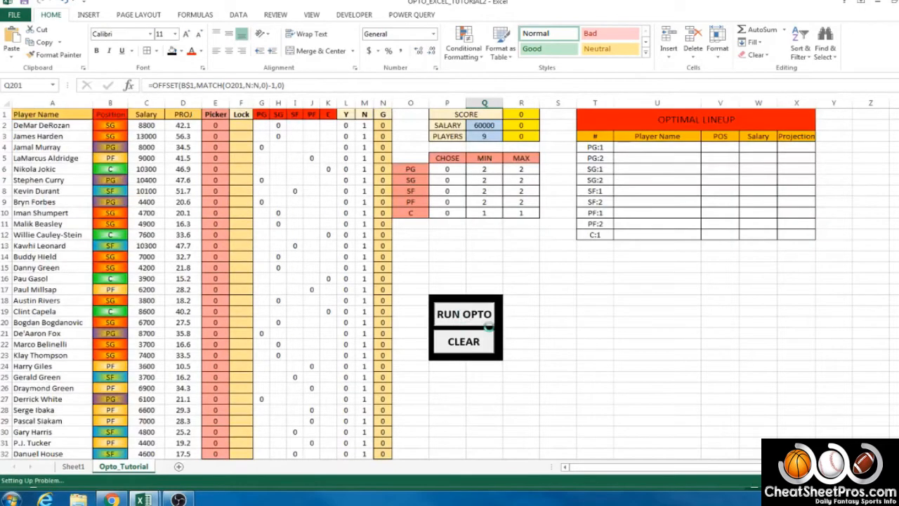
{"action": "left_click", "coordinate": [359, 262]}
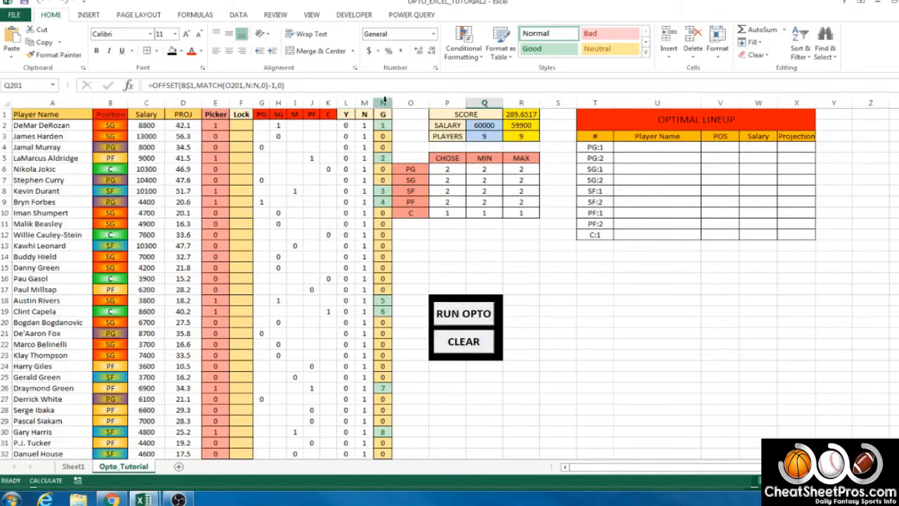
{"action": "left_click", "coordinate": [384, 102]}
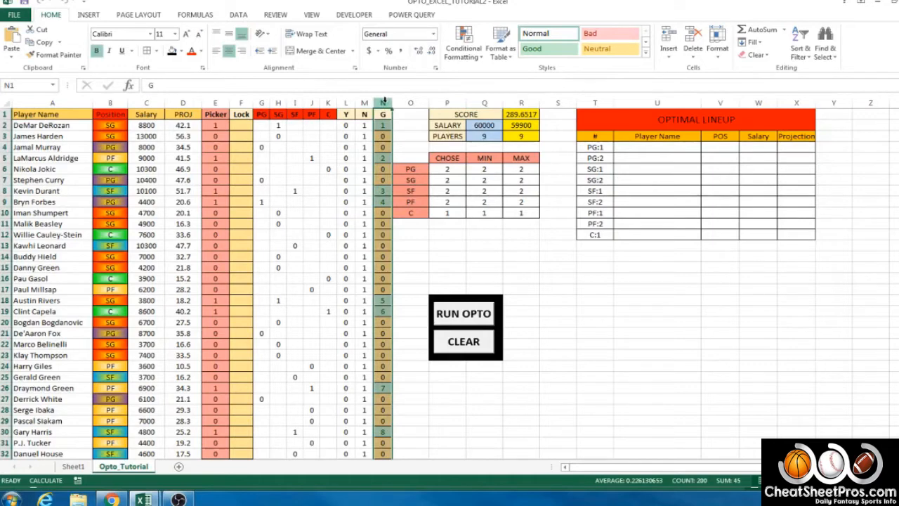
{"action": "left_click", "coordinate": [110, 103]}
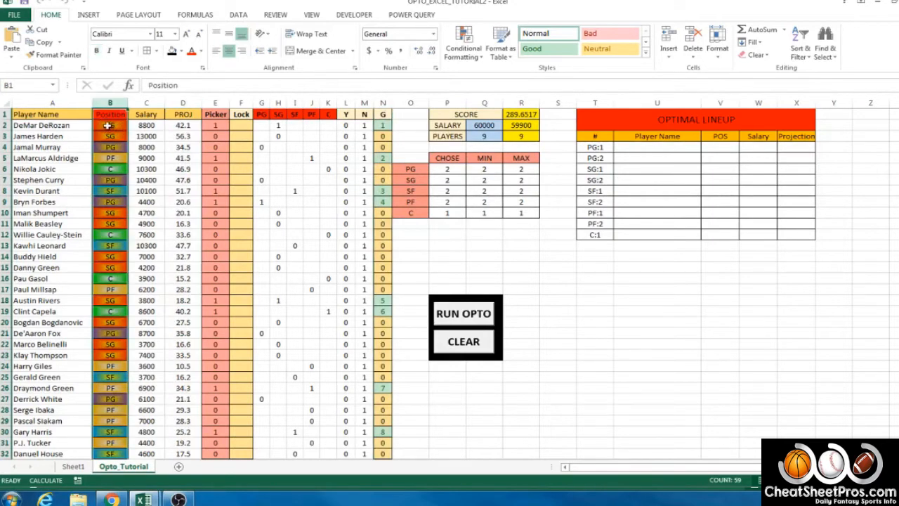
{"action": "left_click", "coordinate": [383, 103]}
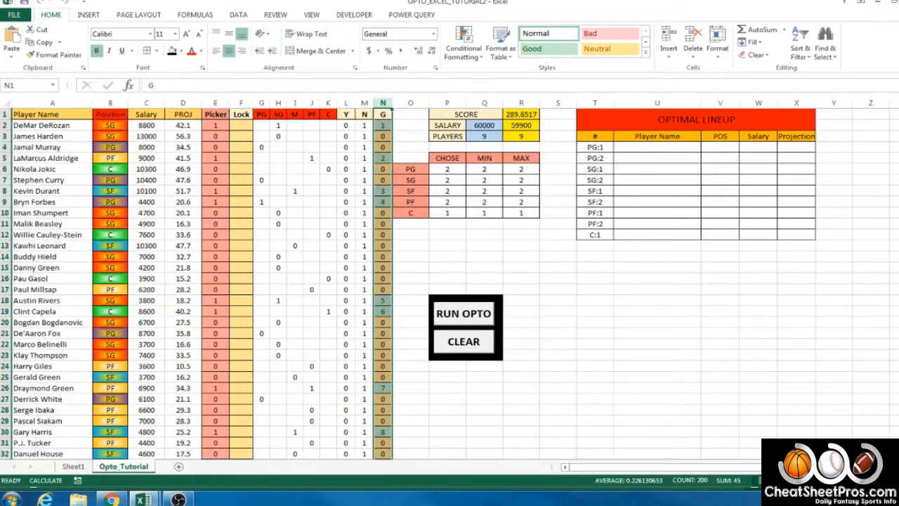
Step: Center the contents of the helper table cells P201:S209
{"action": "scroll", "coordinate": [449, 284], "scroll_direction": "down", "scroll_amount": 1}
{"action": "scroll", "coordinate": [450, 284], "scroll_direction": "down", "scroll_amount": 20}
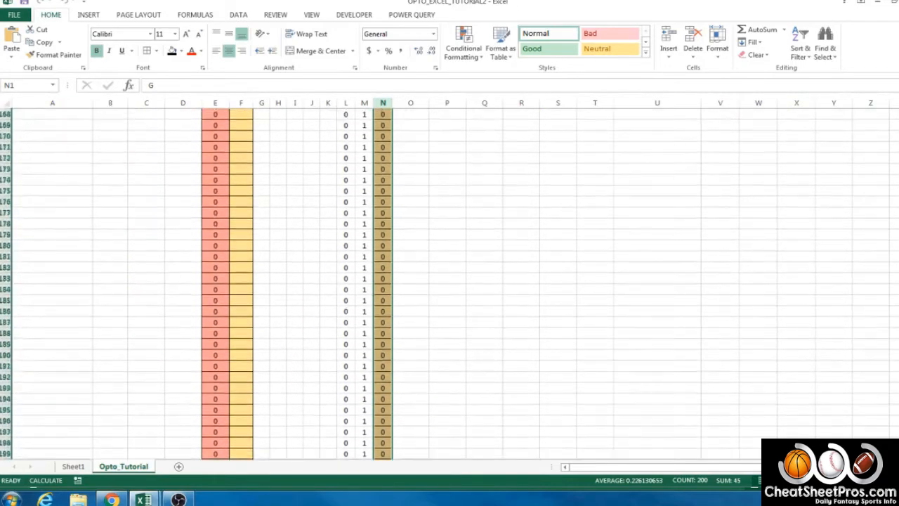
{"action": "left_click_drag", "start_coordinate": [485, 368], "coordinate": [480, 447]}
{"action": "left_click_drag", "start_coordinate": [452, 344], "coordinate": [555, 430]}
{"action": "left_click", "coordinate": [228, 50]}
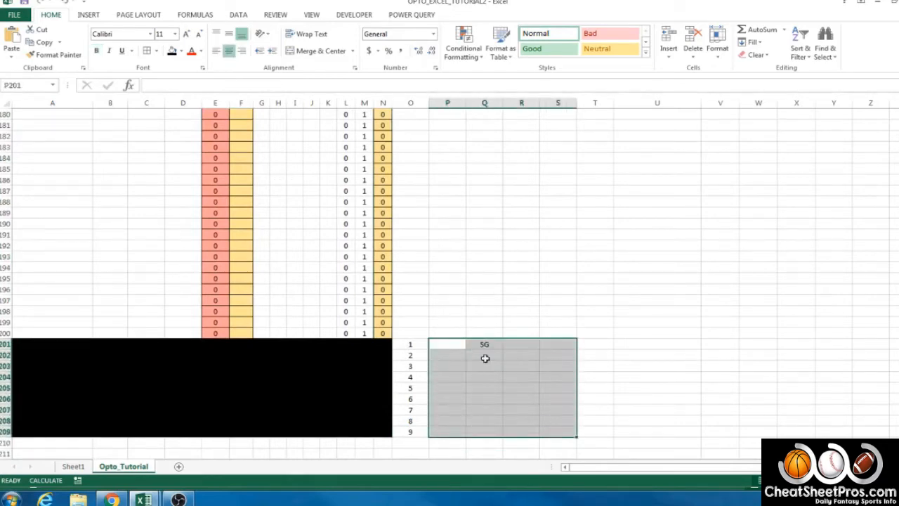
Step: Fill the position lookup formula from Q201 down through Q209
{"action": "left_click", "coordinate": [476, 344]}
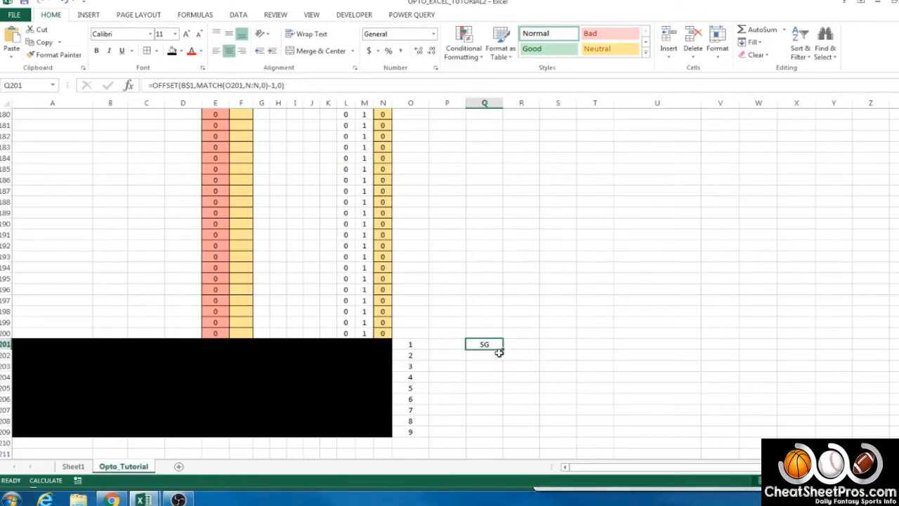
{"action": "left_click_drag", "start_coordinate": [502, 349], "coordinate": [500, 437]}
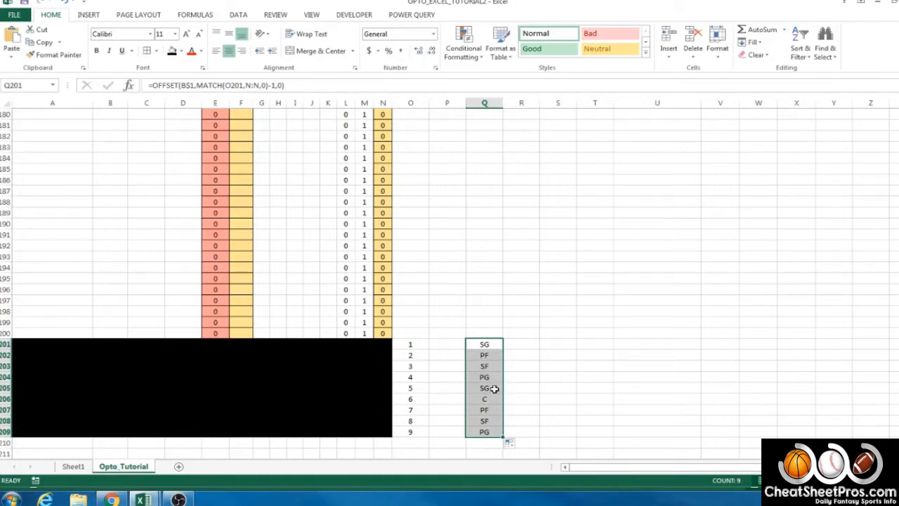
{"action": "left_click", "coordinate": [415, 390]}
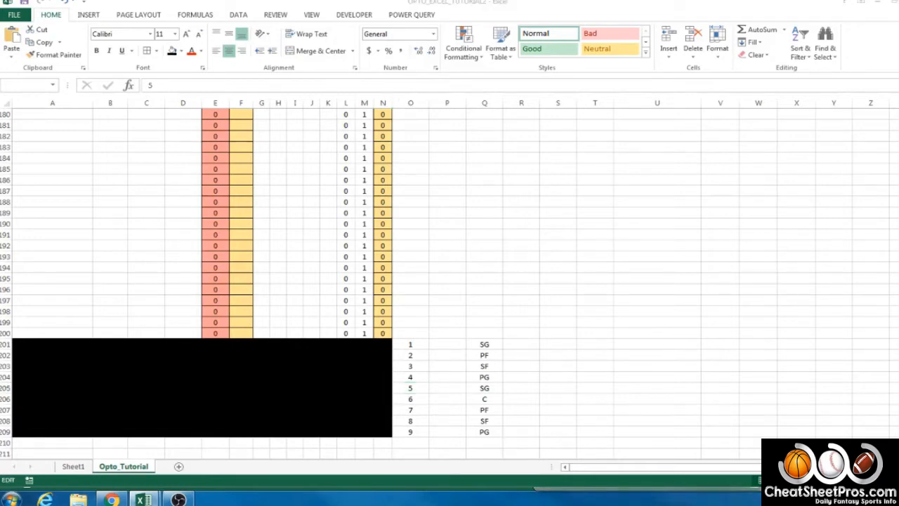
Step: Put the slot label formula =C202&":"&COUNTIF($C$202:C202,C202) into cell R201
{"action": "left_click", "coordinate": [515, 343]}
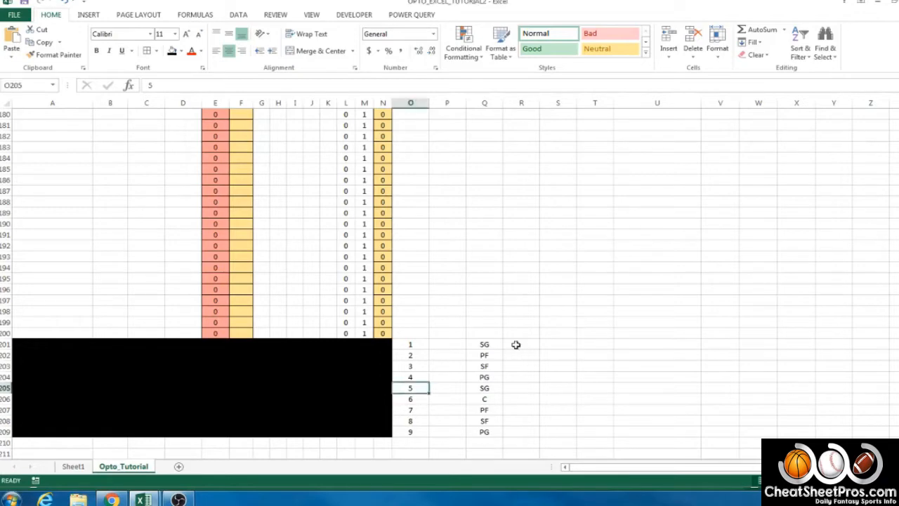
{"action": "left_click", "coordinate": [270, 84]}
{"action": "type", "text": "=C202&\":\"&COUNTIF($C$202:C202,C202)"}
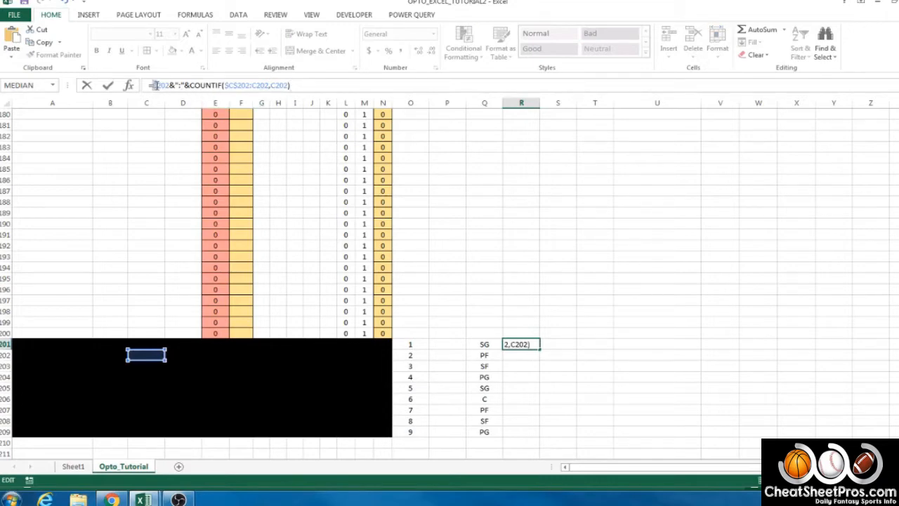
Step: Change the first reference in the R201 formula to Q201
{"action": "left_click_drag", "start_coordinate": [157, 85], "coordinate": [153, 85]}
{"action": "type", "text": "q"}
{"action": "key", "text": "BackSpace"}
{"action": "type", "text": "q"}
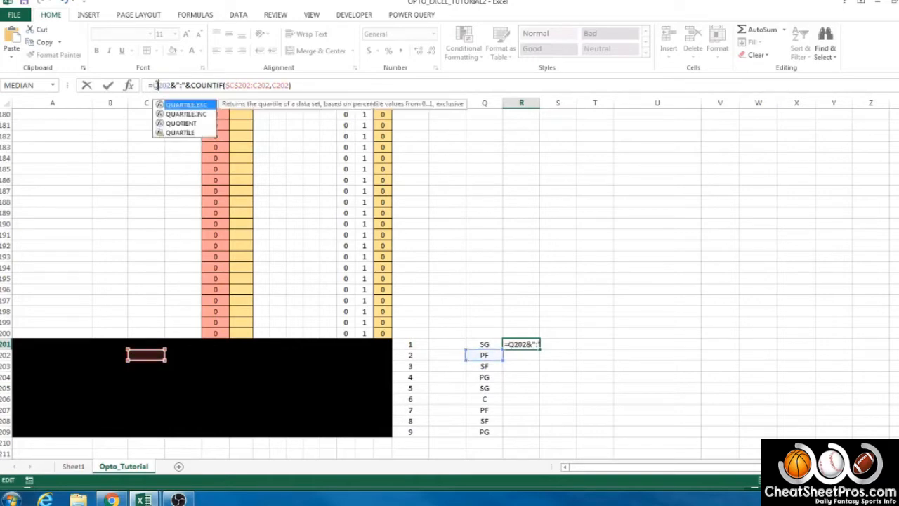
{"action": "key", "text": "Right"}
{"action": "key", "text": "Right"}
{"action": "key", "text": "Right"}
{"action": "key", "text": "Delete"}
{"action": "type", "text": "1"}
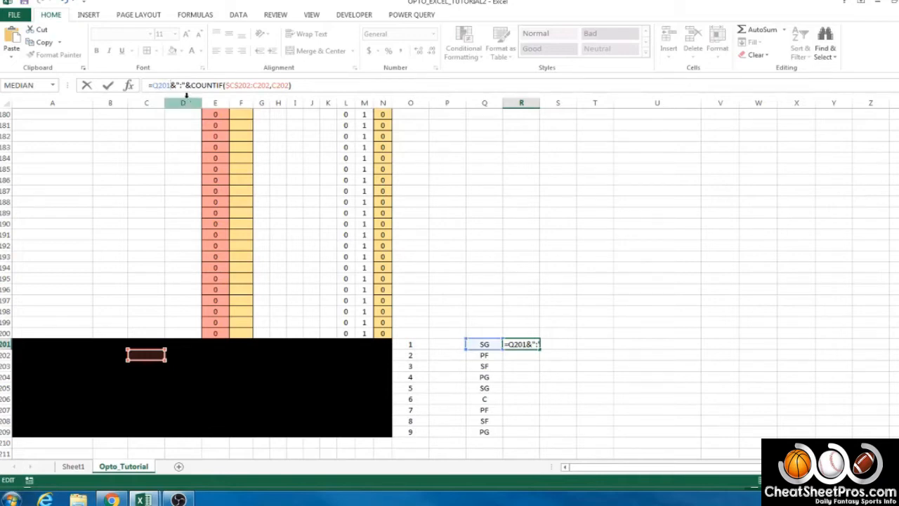
Step: Set the COUNTIF range in the R201 formula to start at $Q$201 and end at row 209
{"action": "left_click", "coordinate": [236, 85]}
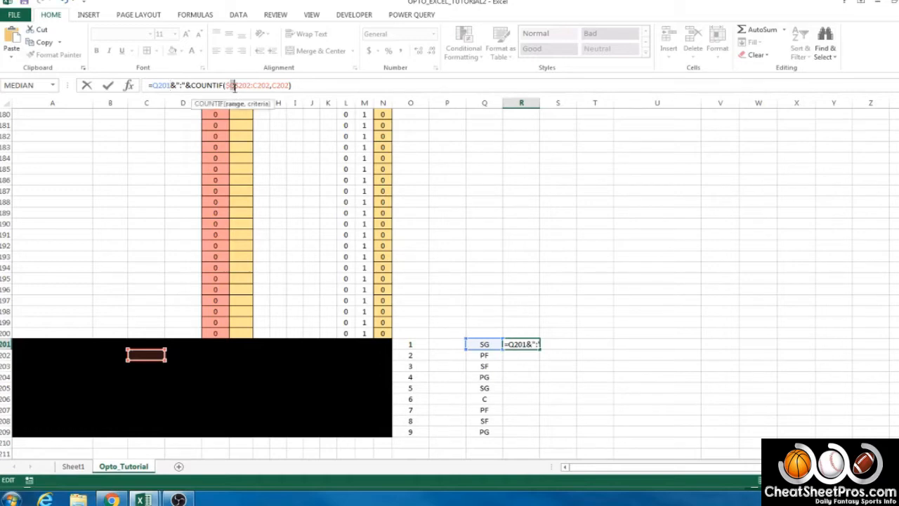
{"action": "left_click", "coordinate": [252, 86]}
{"action": "key", "text": "BackSpace"}
{"action": "type", "text": "1"}
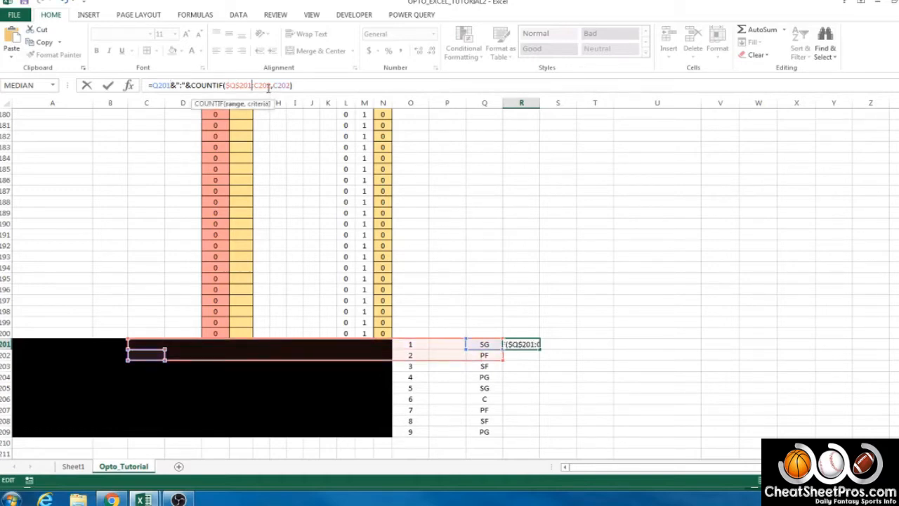
{"action": "left_click", "coordinate": [271, 85]}
{"action": "key", "text": "BackSpace"}
{"action": "type", "text": "9"}
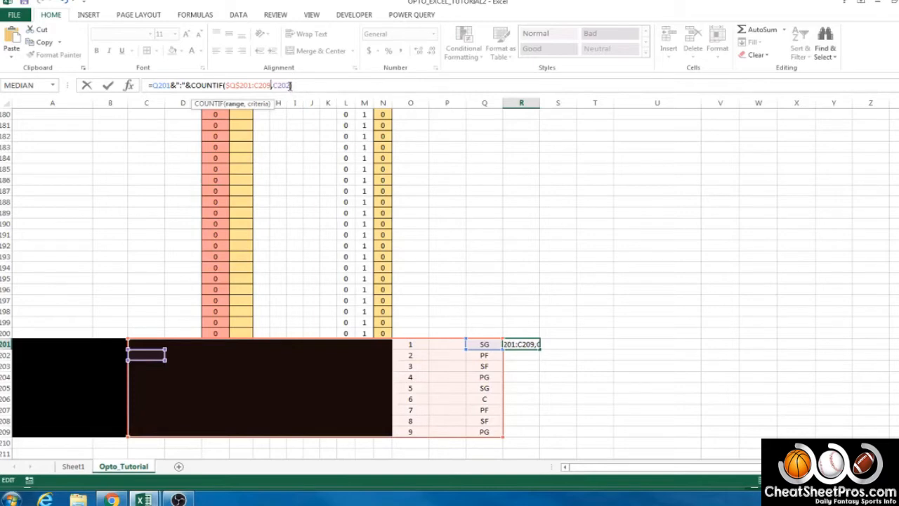
Step: Complete the R201 formula by setting the COUNTIF criterion to Q201 and ending its range at Q209
{"action": "type", "text": ")"}
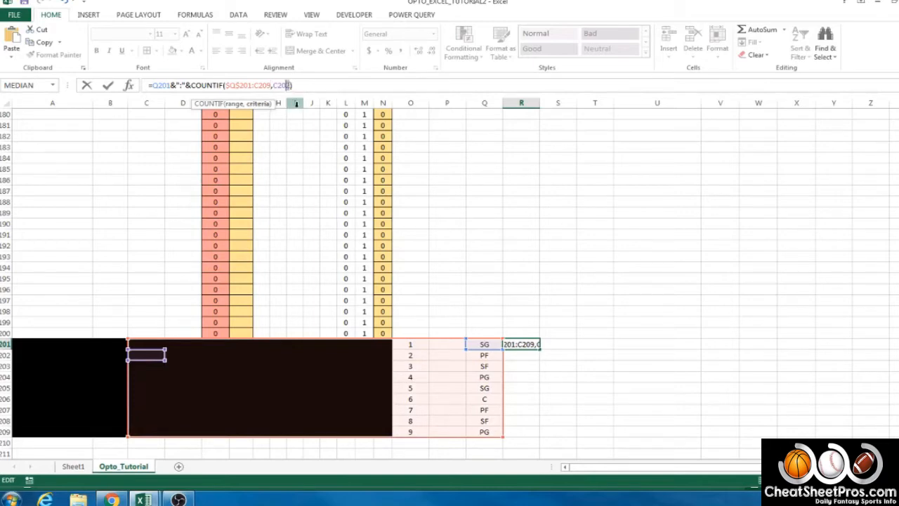
{"action": "type", "text": "1"}
{"action": "type", "text": "Q209,"}
{"action": "left_click_drag", "start_coordinate": [274, 85], "coordinate": [258, 85]}
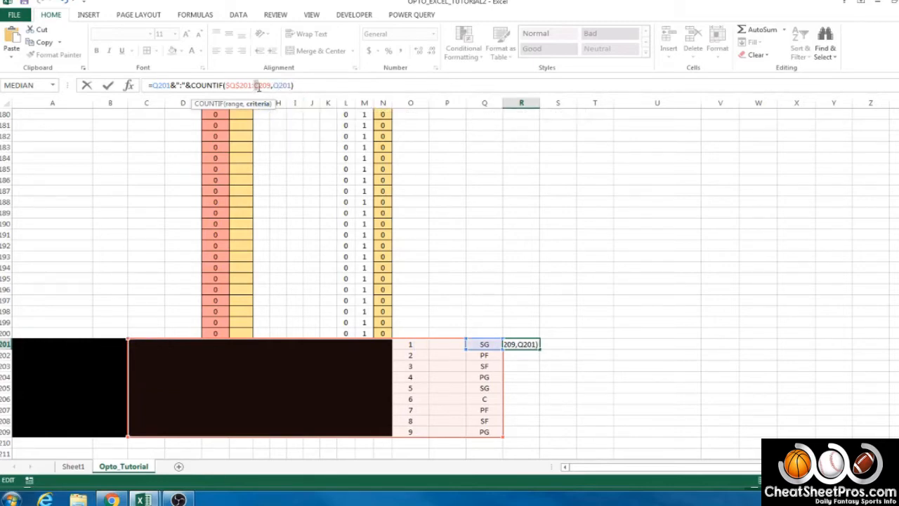
{"action": "type", "text": "Q"}
{"action": "left_click", "coordinate": [236, 85]}
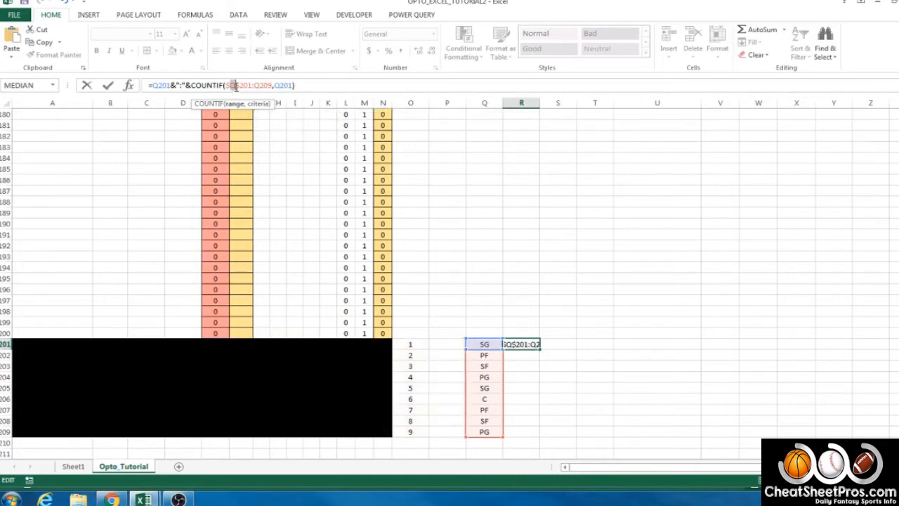
{"action": "left_click", "coordinate": [306, 87]}
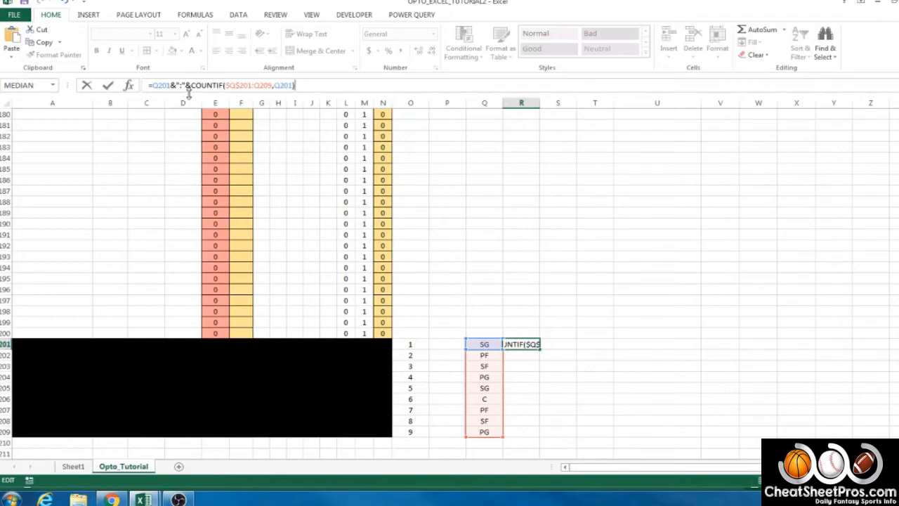
{"action": "left_click", "coordinate": [222, 93]}
{"action": "key", "text": "Return"}
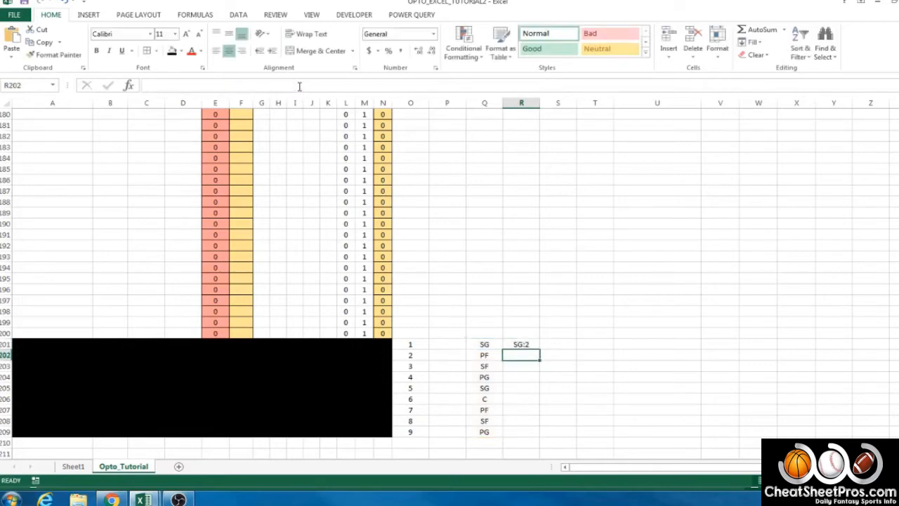
Step: Try Q209 as the COUNTIF criterion in the R201 slot label formula
{"action": "left_click", "coordinate": [520, 344]}
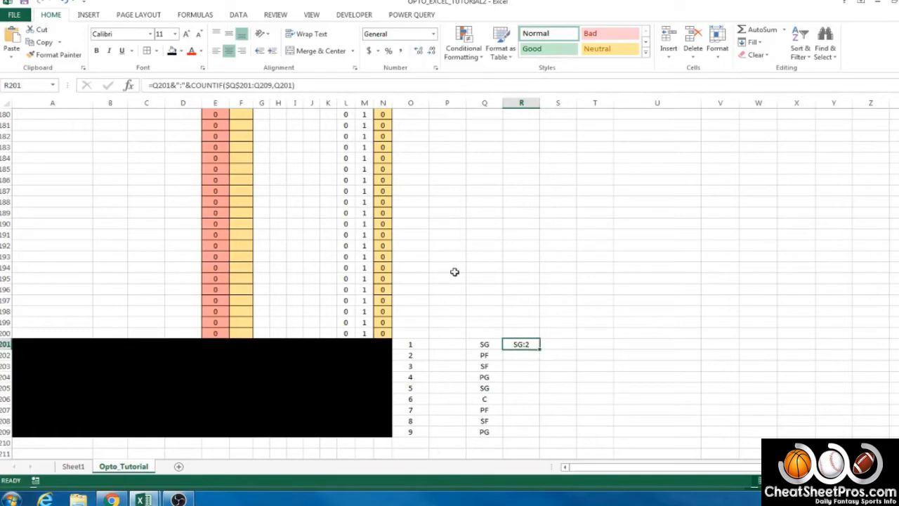
{"action": "left_click", "coordinate": [306, 82]}
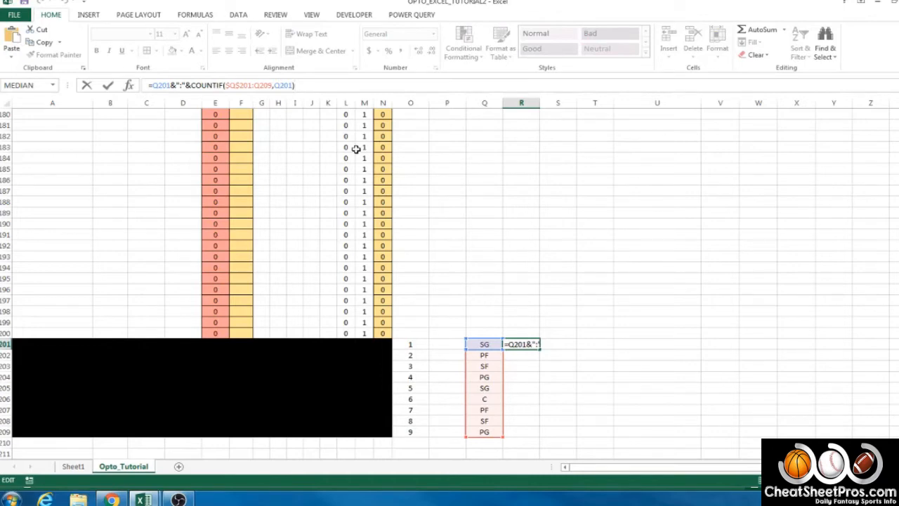
{"action": "left_click", "coordinate": [261, 85]}
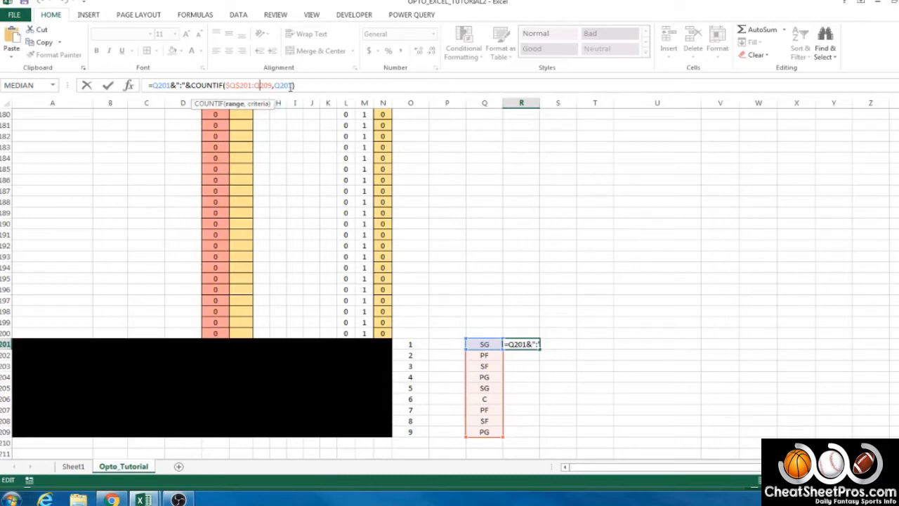
{"action": "left_click", "coordinate": [292, 86]}
{"action": "key", "text": "BackSpace"}
{"action": "type", "text": "9"}
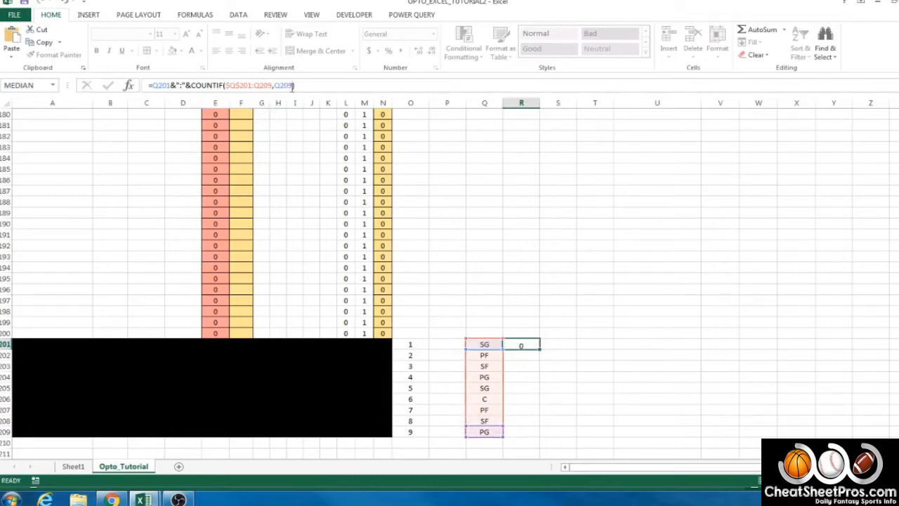
{"action": "key", "text": "Return"}
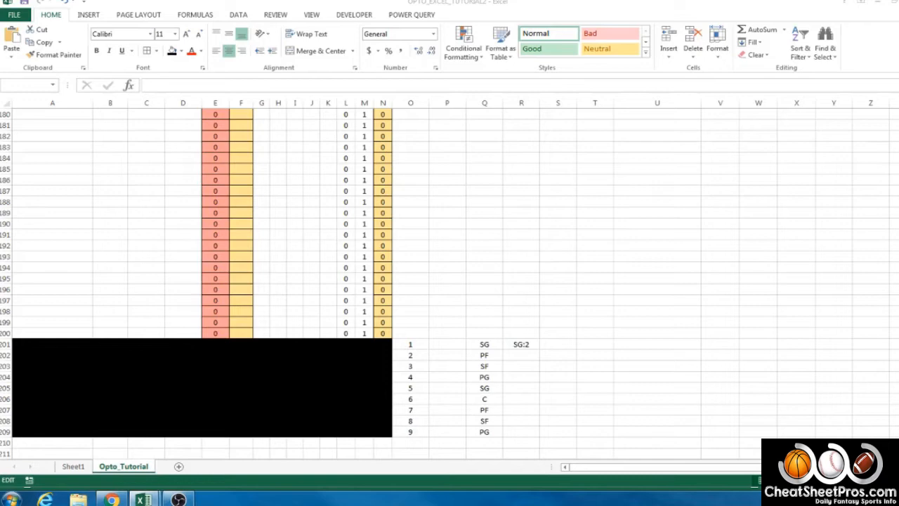
Step: Change the COUNTIF arguments in the R201 formula to the range $Q$201:Q201 and the criterion Q201
{"action": "left_click", "coordinate": [484, 344]}
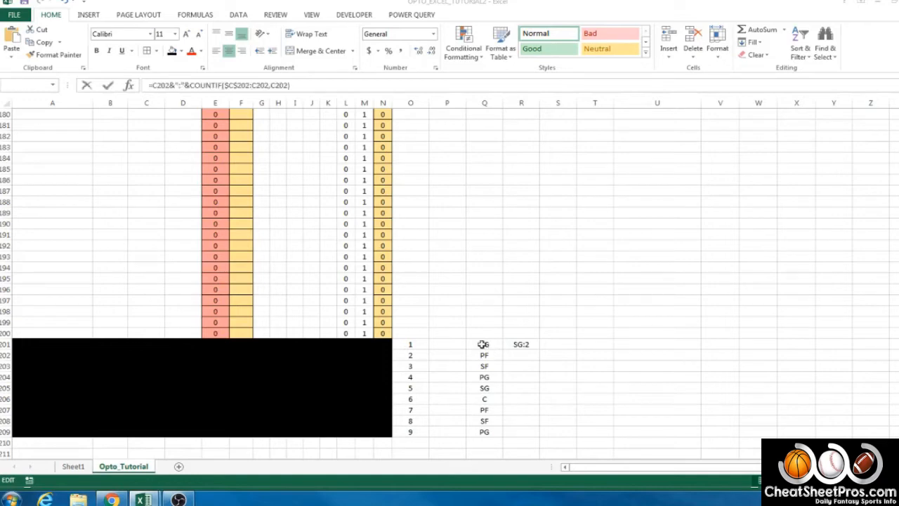
{"action": "left_click", "coordinate": [520, 344]}
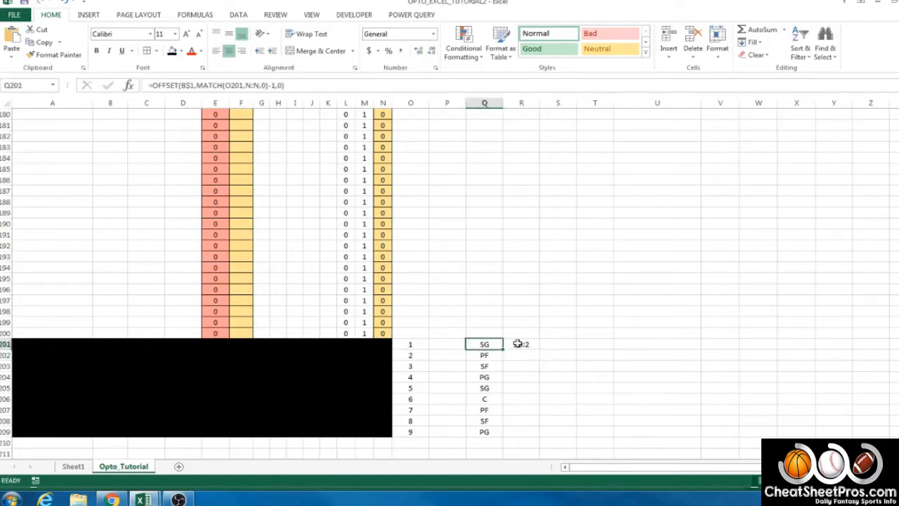
{"action": "left_click", "coordinate": [303, 85]}
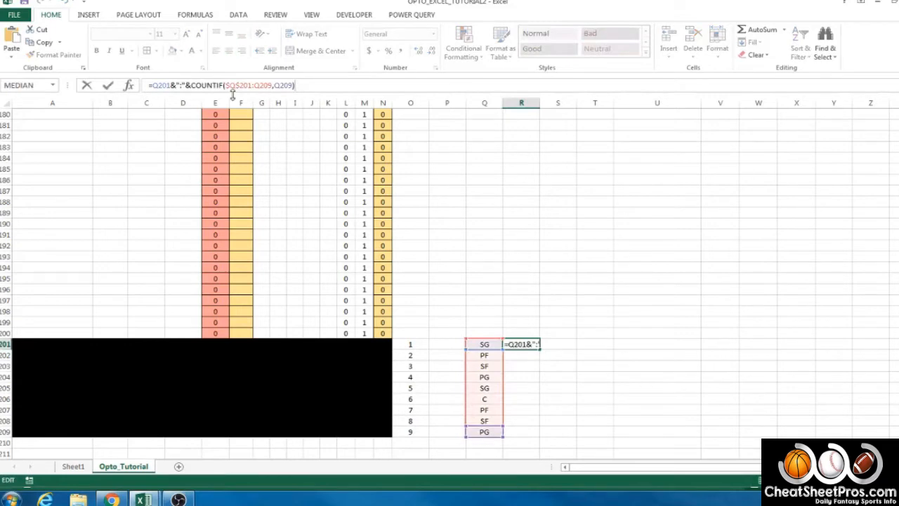
{"action": "left_click", "coordinate": [273, 85]}
{"action": "type", "text": "1"}
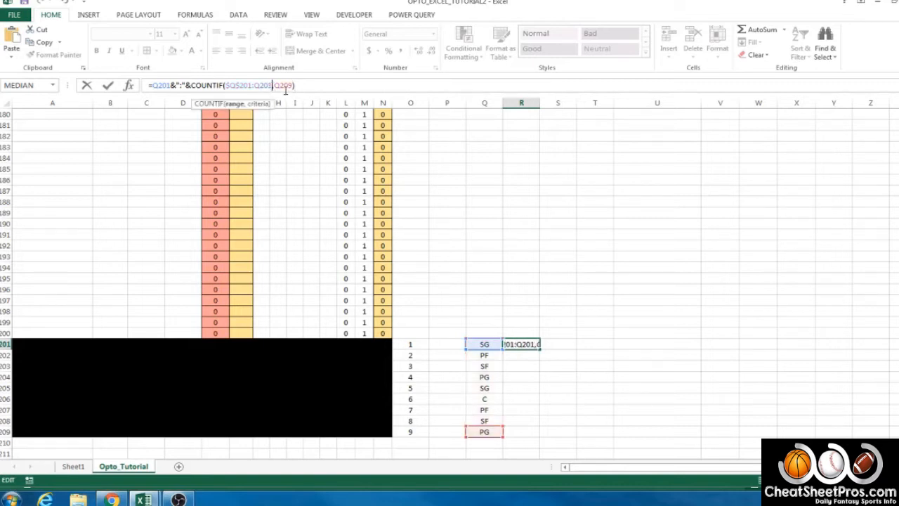
{"action": "left_click_drag", "start_coordinate": [287, 85], "coordinate": [291, 85]}
{"action": "type", "text": "1"}
{"action": "key", "text": "Return"}
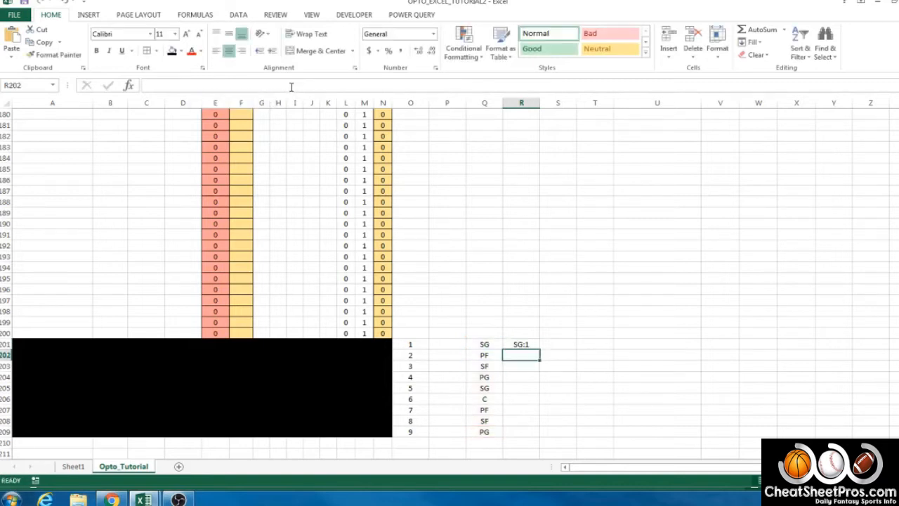
Step: Check the R201 slot label formula and fill it down through R209
{"action": "left_click", "coordinate": [520, 344]}
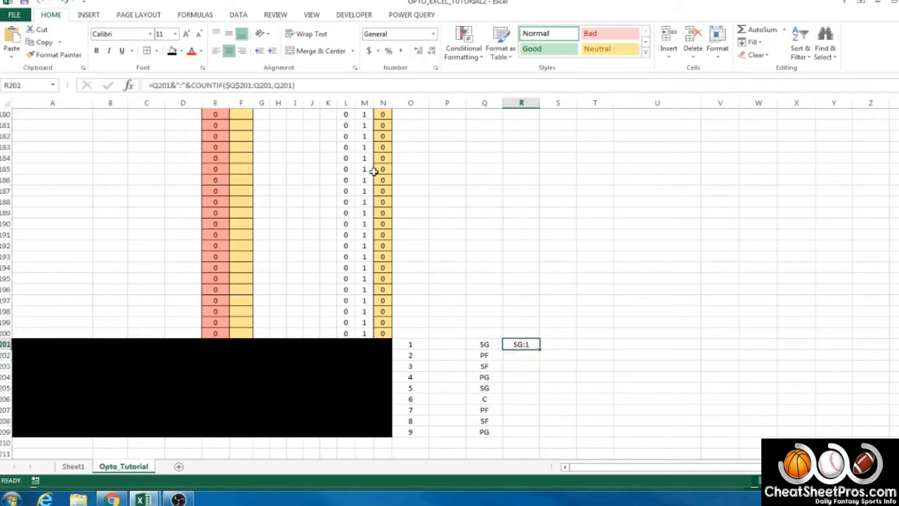
{"action": "left_click", "coordinate": [321, 85]}
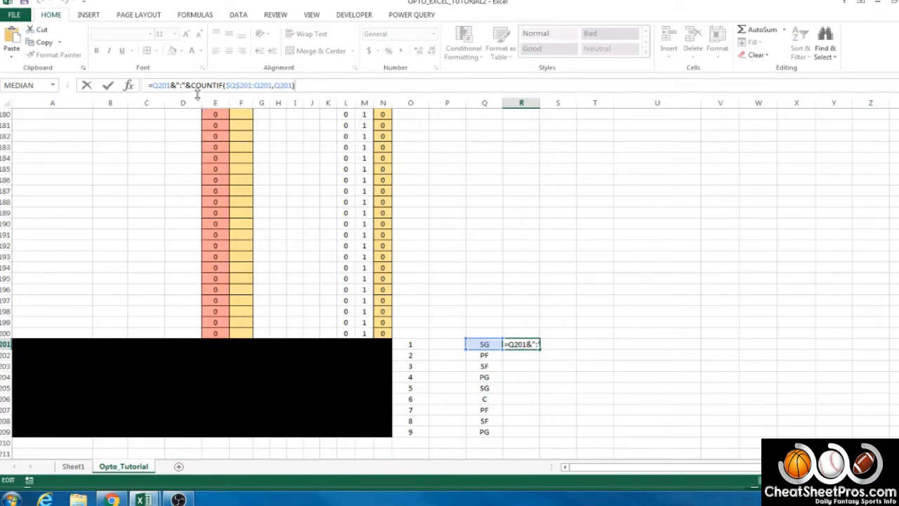
{"action": "left_click", "coordinate": [236, 84]}
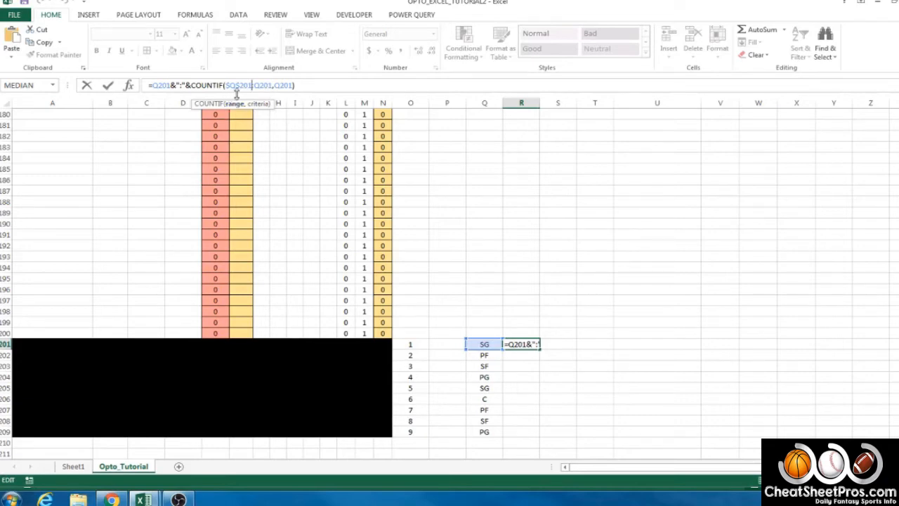
{"action": "left_click", "coordinate": [300, 85]}
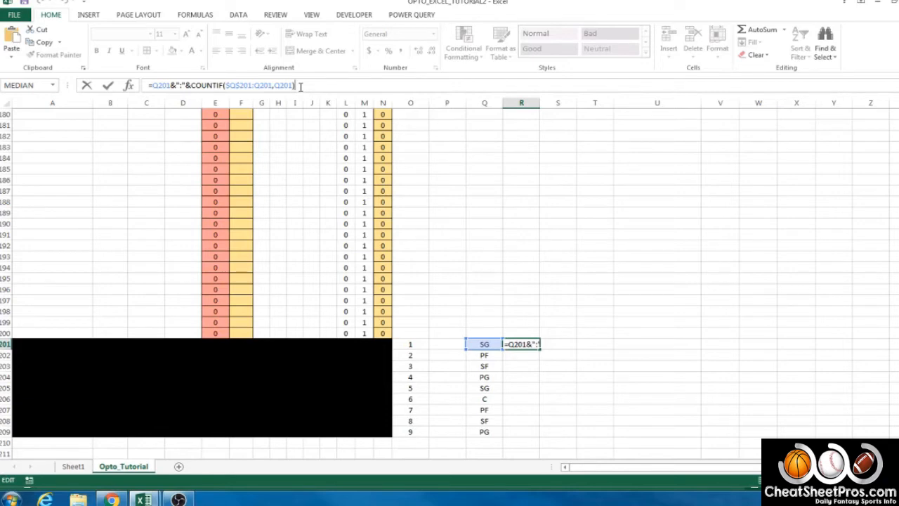
{"action": "key", "text": "ctrl+Return"}
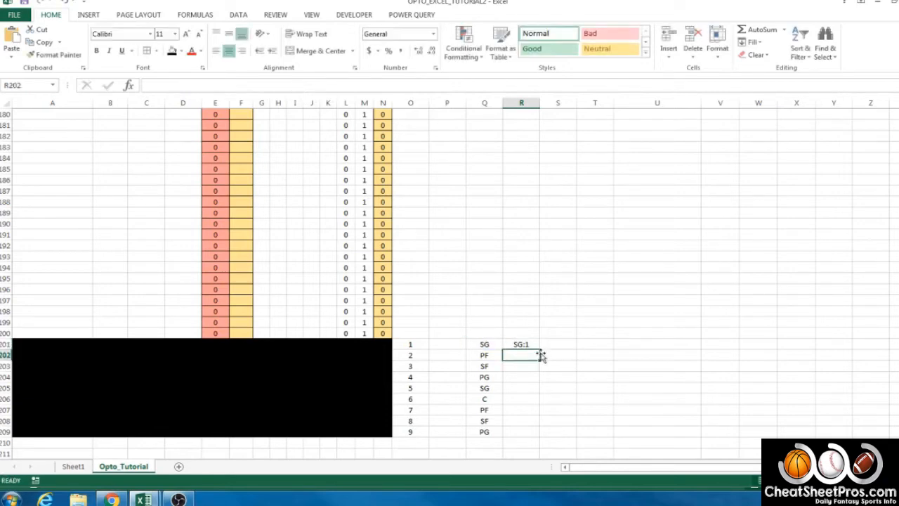
{"action": "left_click_drag", "start_coordinate": [538, 349], "coordinate": [541, 436]}
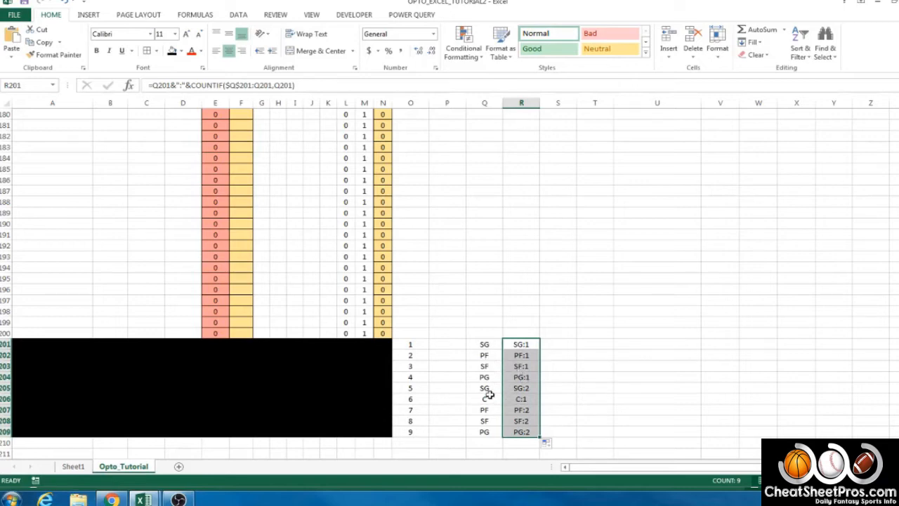
Step: Examine the label formula in R205, helper columns O, Q and R, and the empty Player Name cells in the Optimal Lineup table
{"action": "left_click", "coordinate": [532, 390]}
{"action": "left_click", "coordinate": [316, 85]}
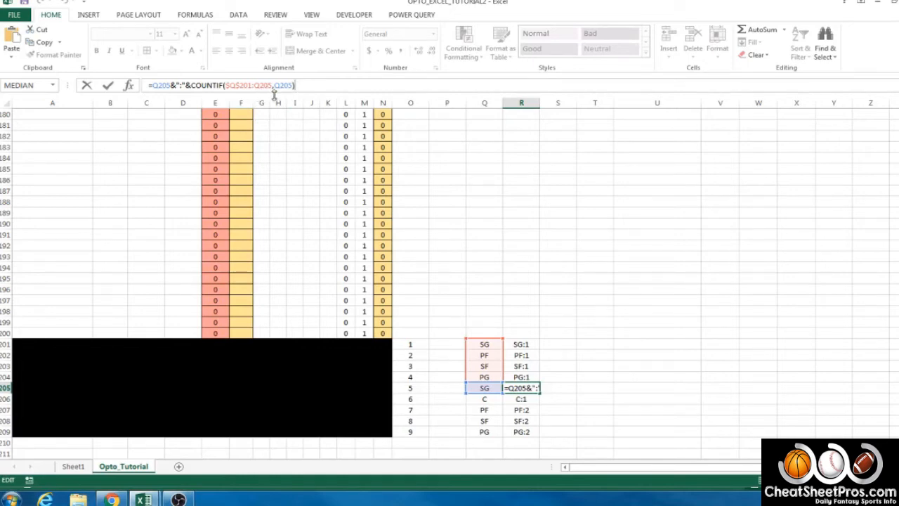
{"action": "key", "text": "Return"}
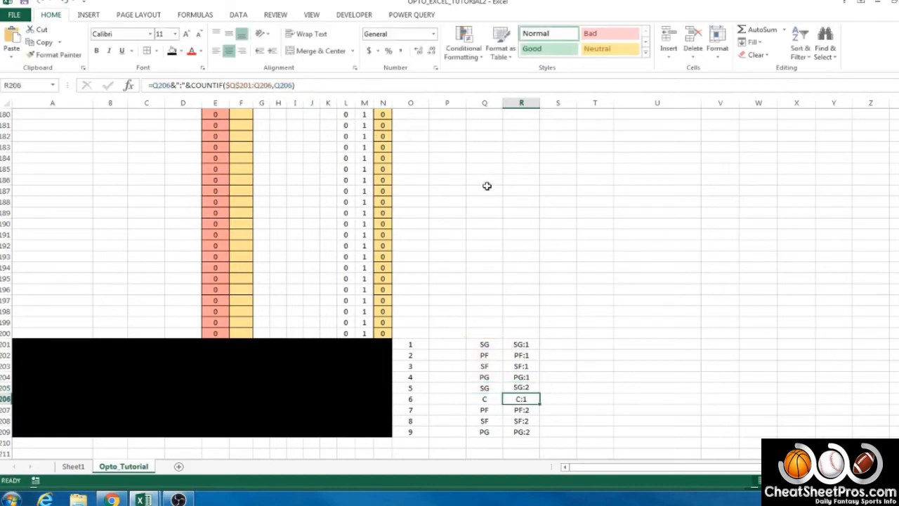
{"action": "left_click_drag", "start_coordinate": [411, 344], "coordinate": [412, 431]}
{"action": "left_click_drag", "start_coordinate": [484, 344], "coordinate": [484, 431]}
{"action": "left_click_drag", "start_coordinate": [530, 344], "coordinate": [527, 432]}
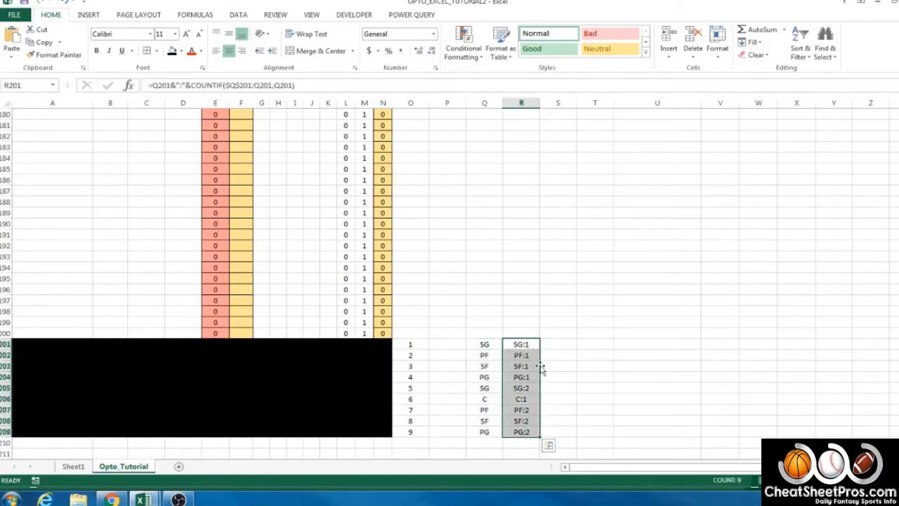
{"action": "left_click_drag", "start_coordinate": [886, 429], "coordinate": [890, 116]}
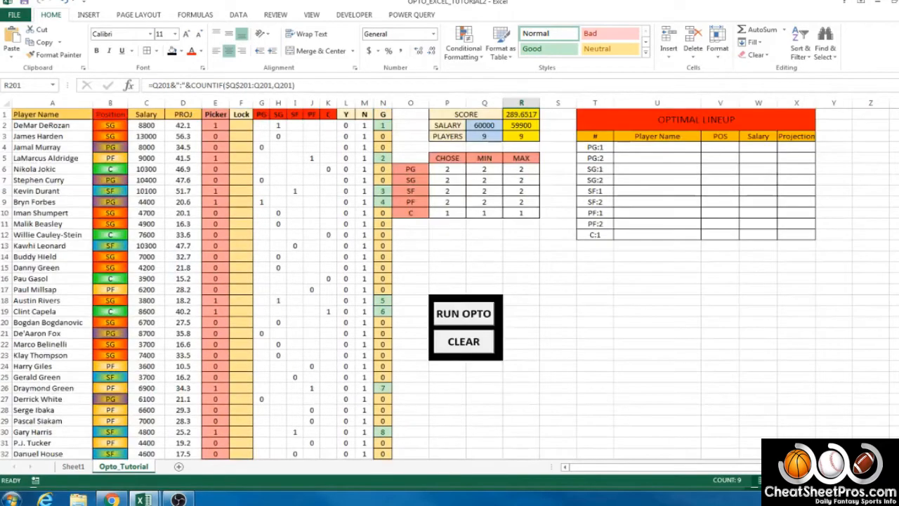
{"action": "left_click_drag", "start_coordinate": [652, 147], "coordinate": [653, 234]}
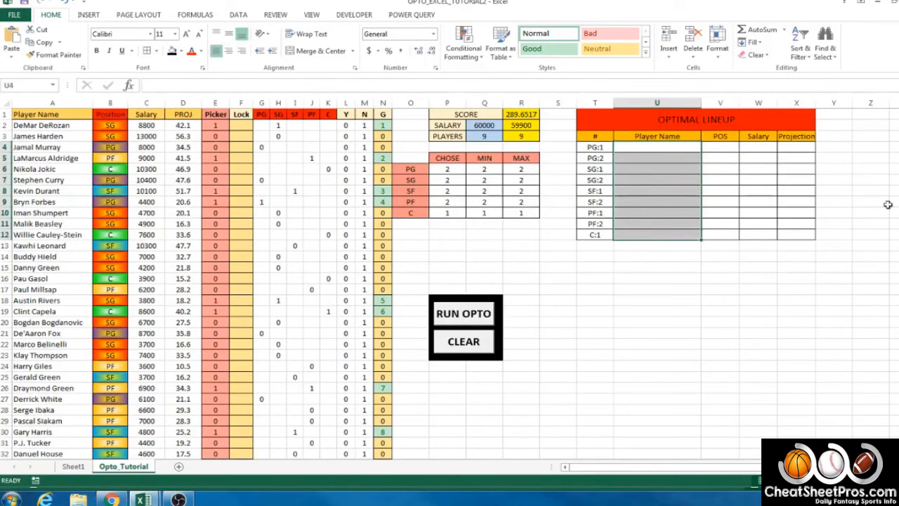
{"action": "left_click_drag", "start_coordinate": [891, 116], "coordinate": [891, 141]}
Step: Put the player name lookup formula =OFFSET(A$1,MATCH(A202,Z:Z,0)-1,0) into cell S201
{"action": "key", "text": "alt+F11"}
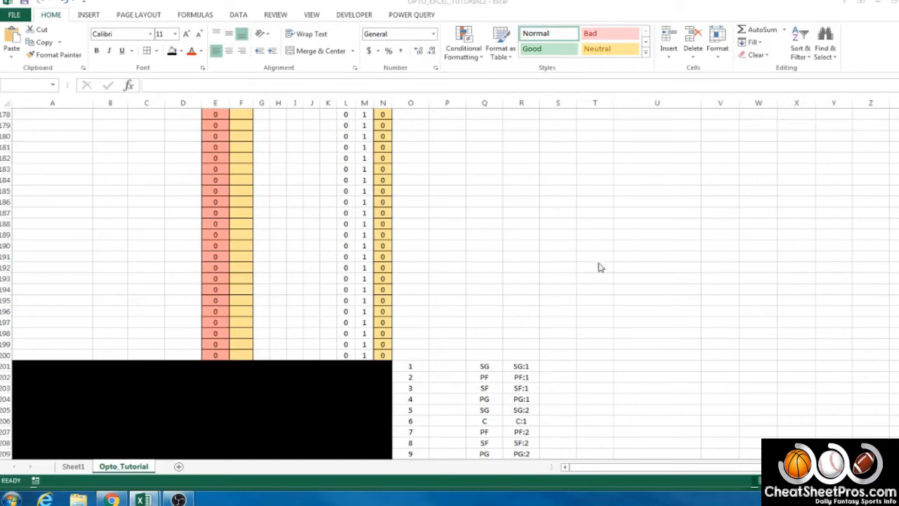
{"action": "left_click", "coordinate": [560, 366]}
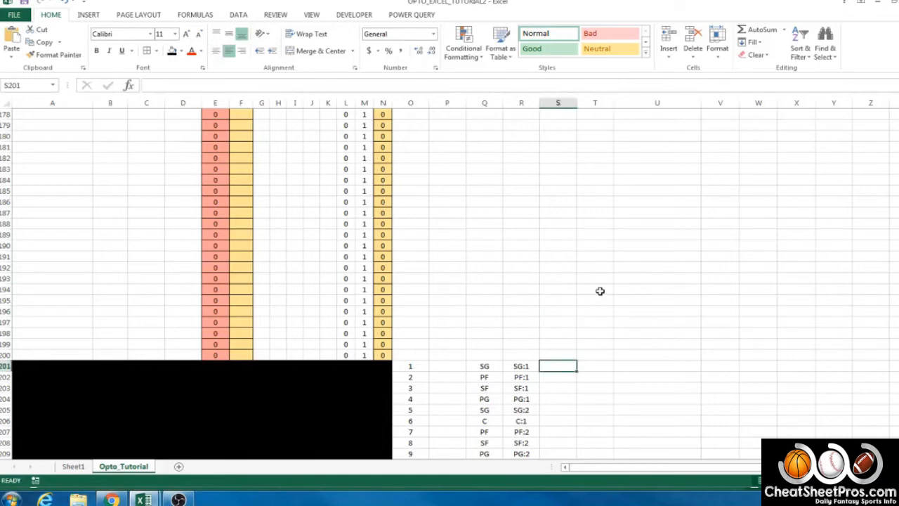
{"action": "left_click", "coordinate": [328, 84]}
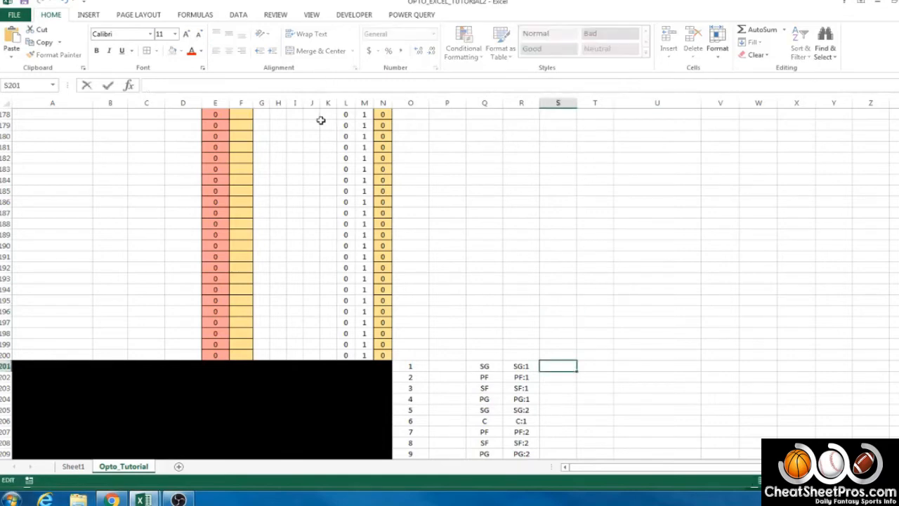
{"action": "type", "text": "=OFFSET(A$1,MATCH(A202,Z:Z,0)-1,0)"}
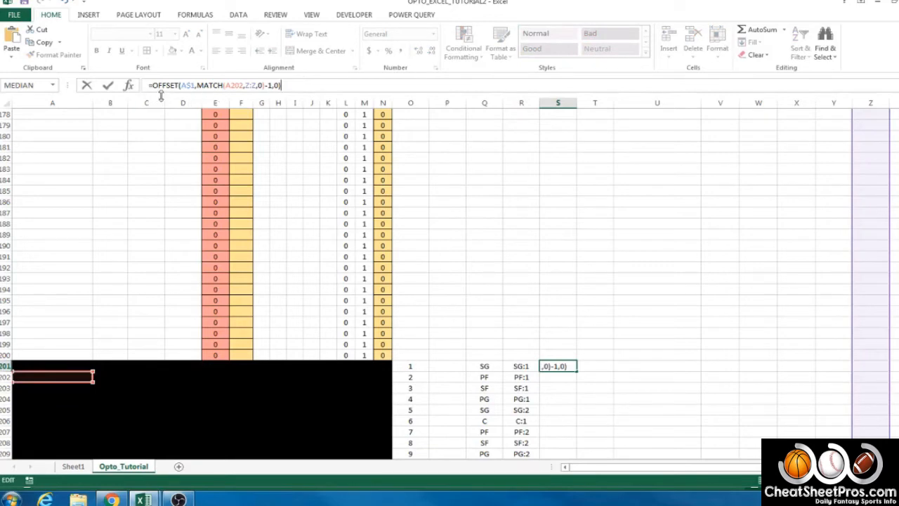
Step: Change the MATCH lookup value in the S201 formula to O201
{"action": "left_click", "coordinate": [186, 85]}
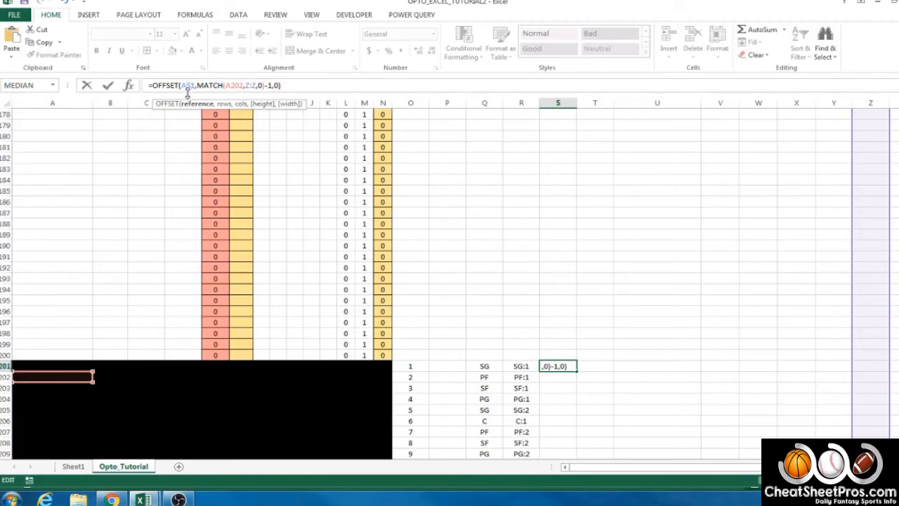
{"action": "left_click_drag", "start_coordinate": [196, 85], "coordinate": [224, 87]}
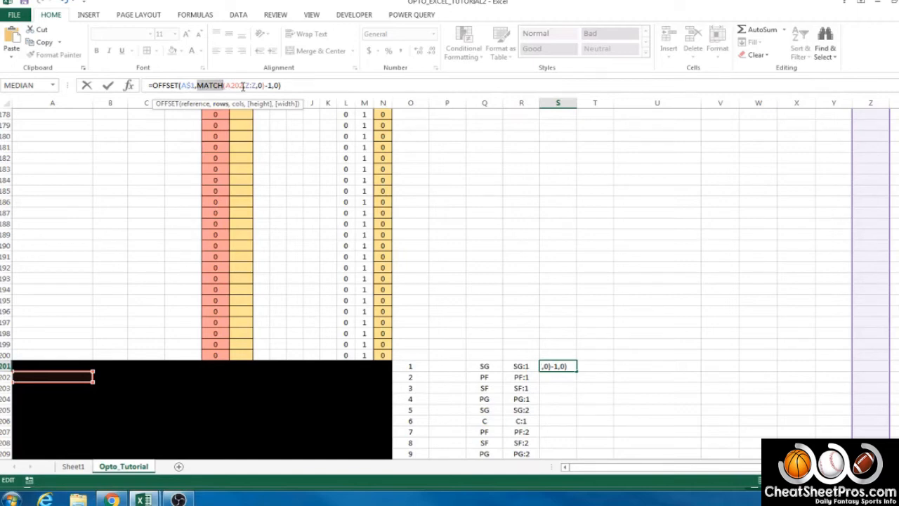
{"action": "left_click", "coordinate": [228, 85]}
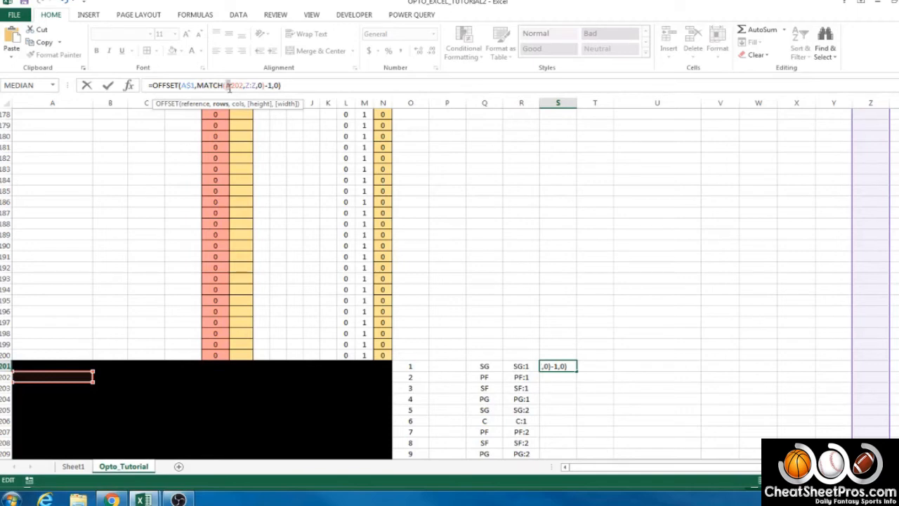
{"action": "key", "text": "Delete"}
{"action": "type", "text": "O"}
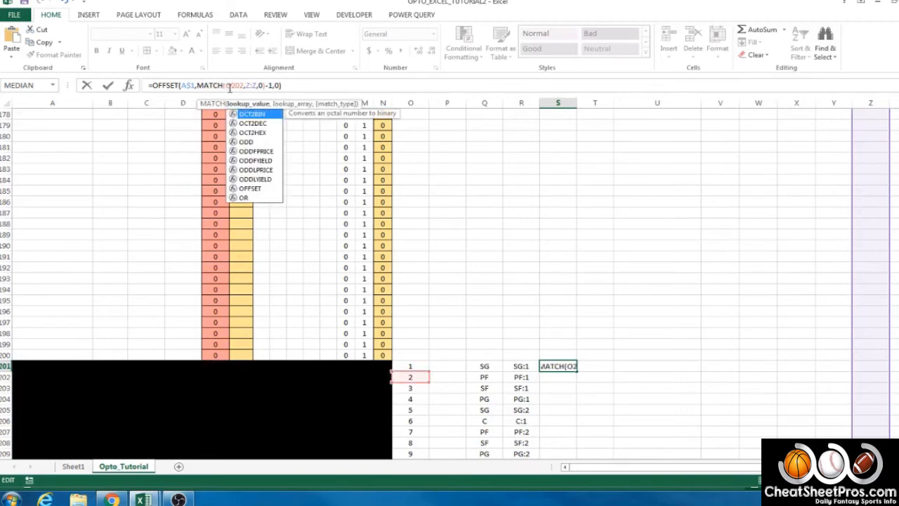
{"action": "key", "text": "Right"}
{"action": "key", "text": "Right"}
{"action": "key", "text": "Right"}
{"action": "key", "text": "BackSpace"}
{"action": "type", "text": "1"}
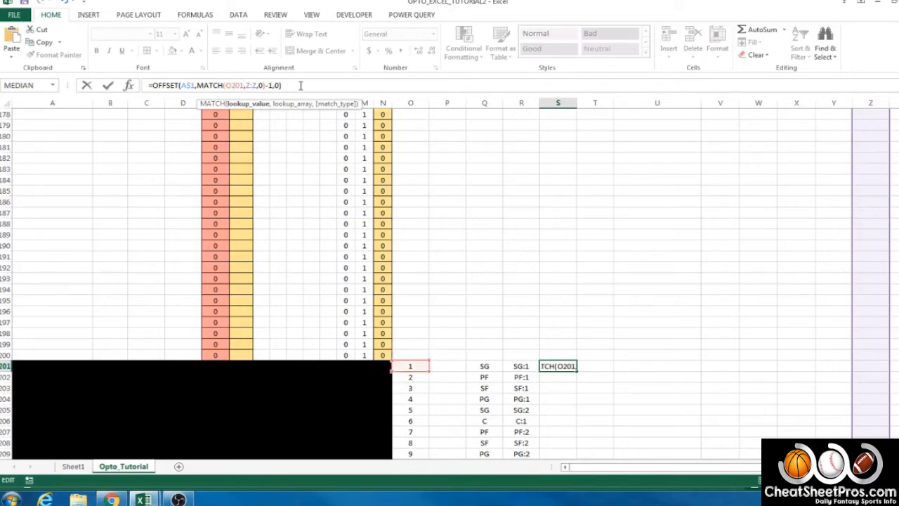
Step: Change the MATCH lookup array in the S201 formula to N:N and fill the formula down through S209
{"action": "left_click", "coordinate": [248, 85]}
{"action": "type", "text": "N:N"}
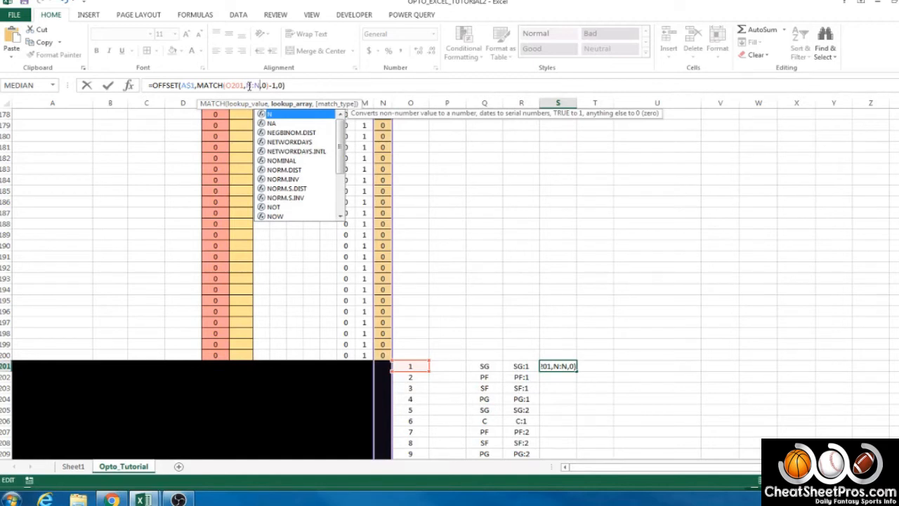
{"action": "left_click", "coordinate": [287, 85]}
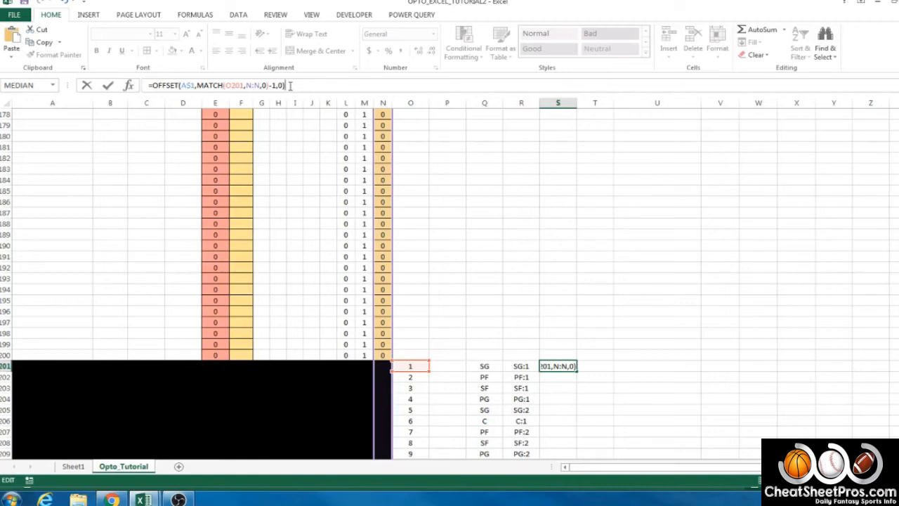
{"action": "key", "text": "Return"}
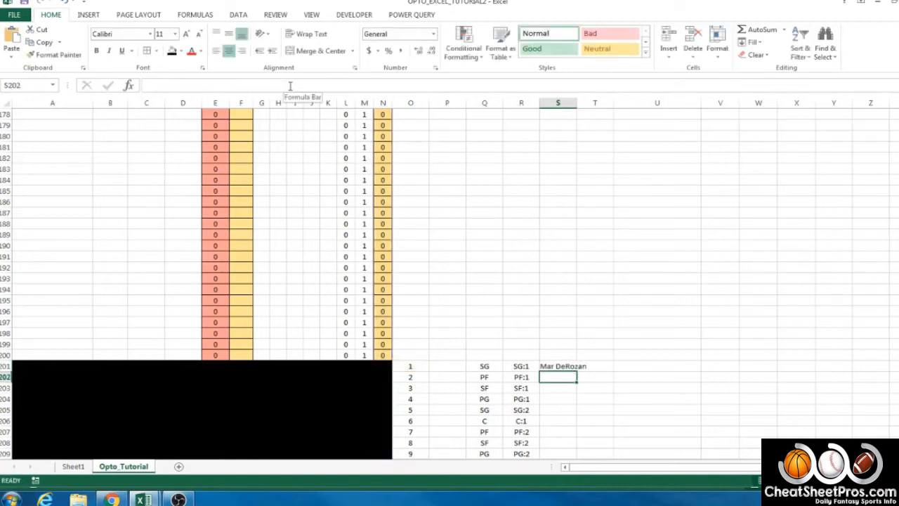
{"action": "left_click", "coordinate": [555, 365]}
{"action": "left_click_drag", "start_coordinate": [576, 370], "coordinate": [574, 417]}
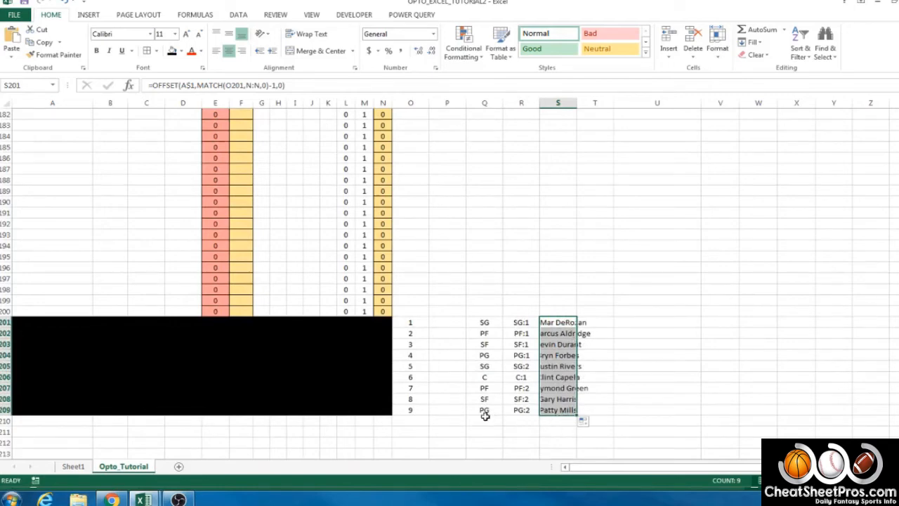
Step: Check the numbered picks in column N against each chosen player's name and position in the player list
{"action": "scroll", "coordinate": [614, 155], "scroll_direction": "up", "scroll_amount": 20}
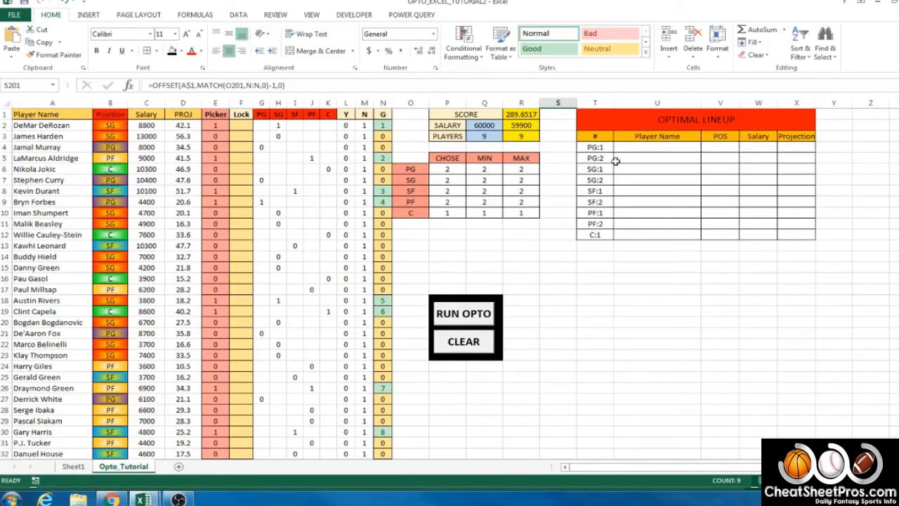
{"action": "left_click", "coordinate": [405, 133]}
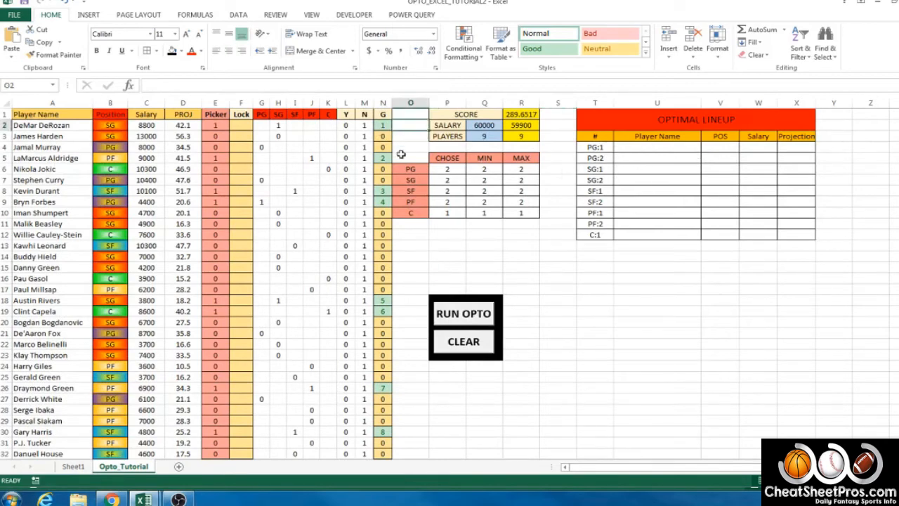
{"action": "left_click", "coordinate": [402, 156]}
{"action": "left_click", "coordinate": [398, 191]}
{"action": "left_click", "coordinate": [398, 205]}
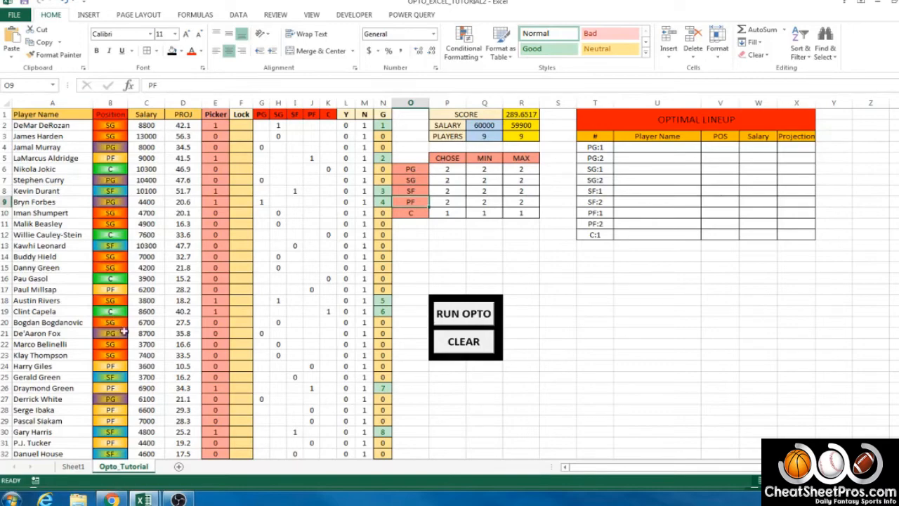
{"action": "left_click", "coordinate": [400, 389]}
{"action": "left_click", "coordinate": [406, 422]}
{"action": "left_click", "coordinate": [408, 432]}
{"action": "scroll", "coordinate": [413, 436], "scroll_direction": "down", "scroll_amount": 2}
{"action": "scroll", "coordinate": [413, 435], "scroll_direction": "down", "scroll_amount": 2}
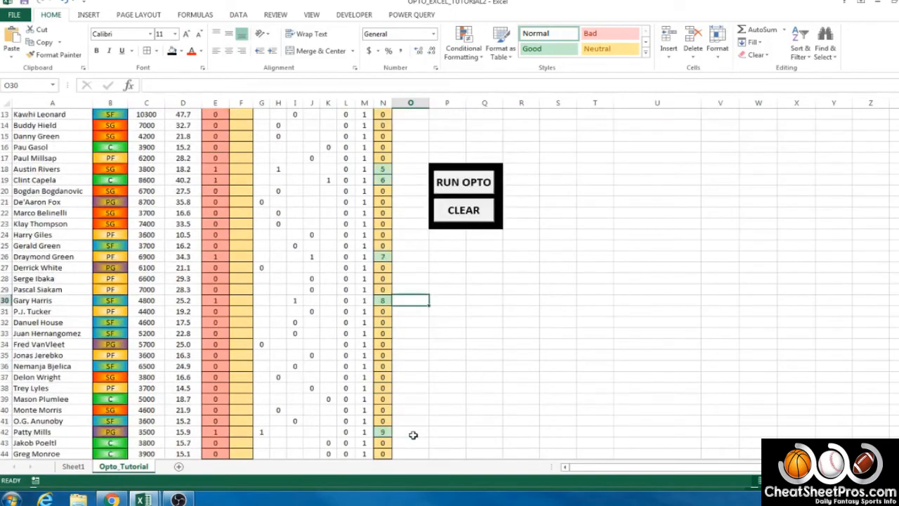
{"action": "left_click", "coordinate": [408, 431]}
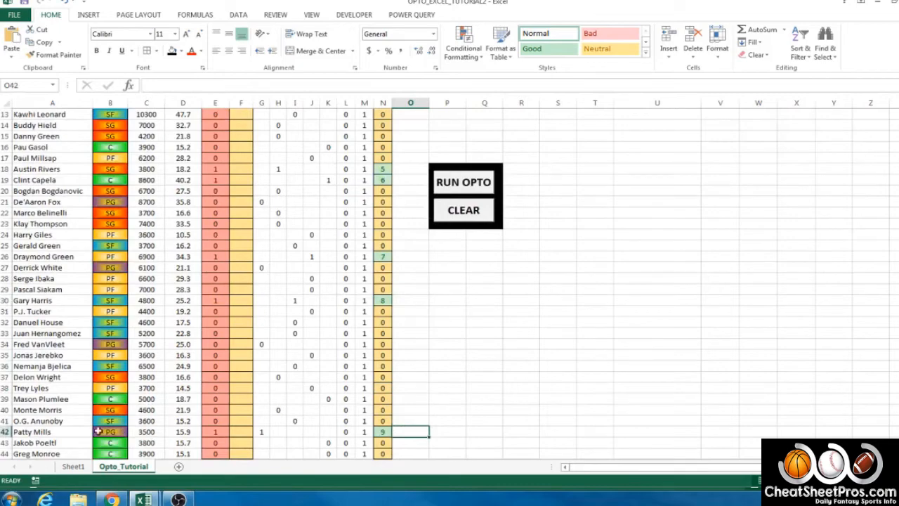
{"action": "left_click", "coordinate": [422, 398]}
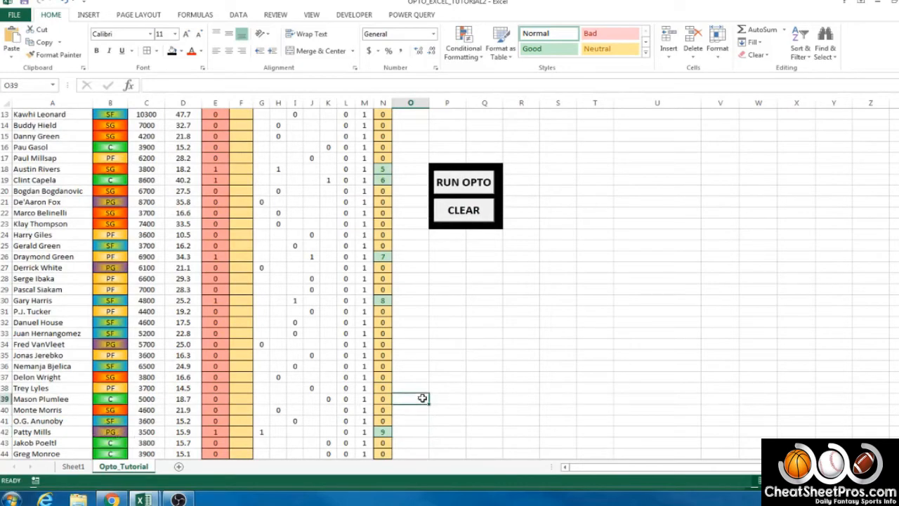
{"action": "scroll", "coordinate": [422, 397], "scroll_direction": "up", "scroll_amount": 2}
{"action": "scroll", "coordinate": [422, 397], "scroll_direction": "up", "scroll_amount": 2}
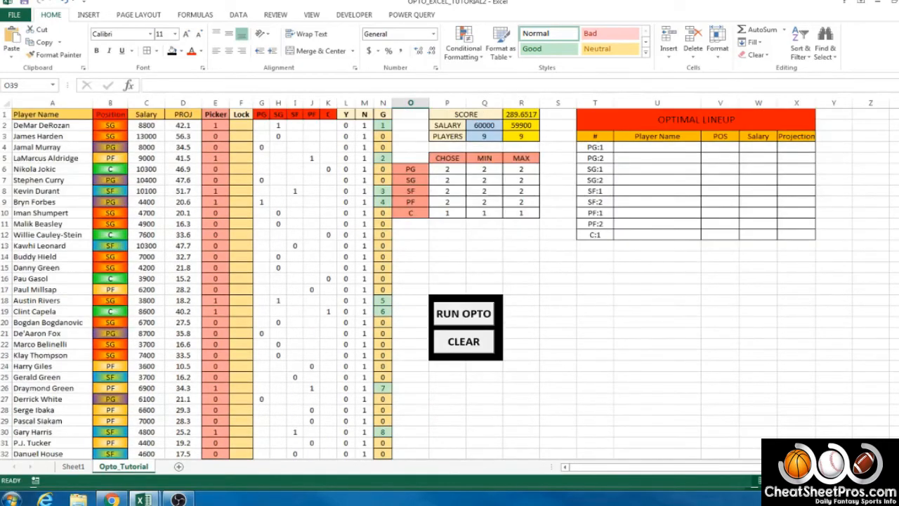
Step: Examine the slot labels and player names in helper range R201:S209, including the formulas in R201 and S209
{"action": "left_click_drag", "start_coordinate": [898, 126], "coordinate": [892, 147]}
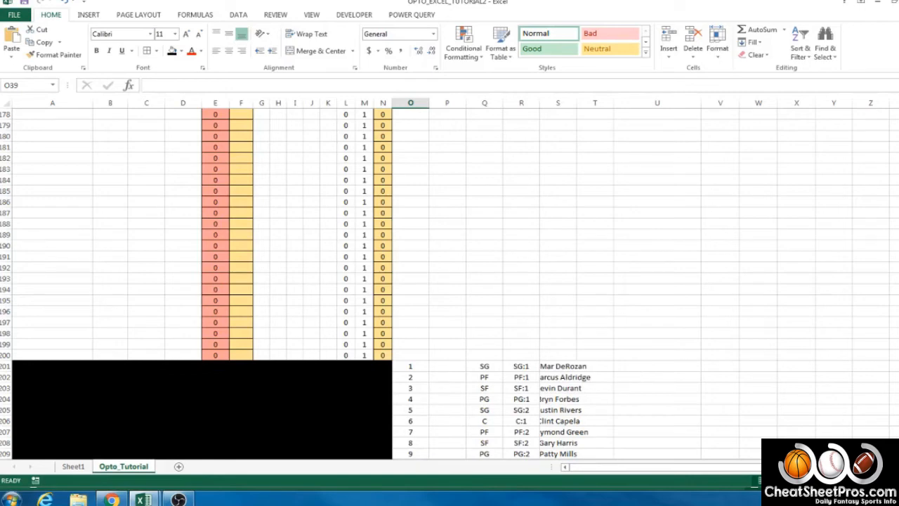
{"action": "left_click", "coordinate": [632, 387]}
{"action": "scroll", "coordinate": [632, 390], "scroll_direction": "down", "scroll_amount": 4}
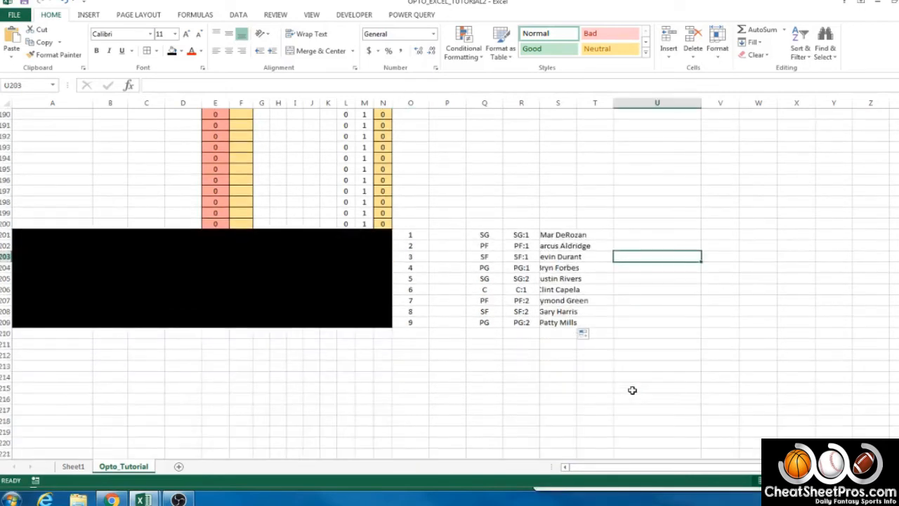
{"action": "left_click", "coordinate": [521, 235]}
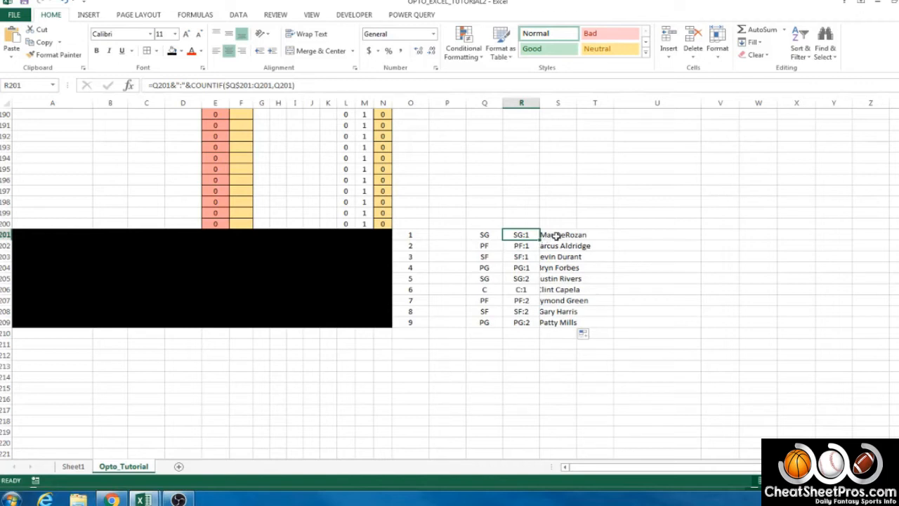
{"action": "left_click", "coordinate": [552, 322]}
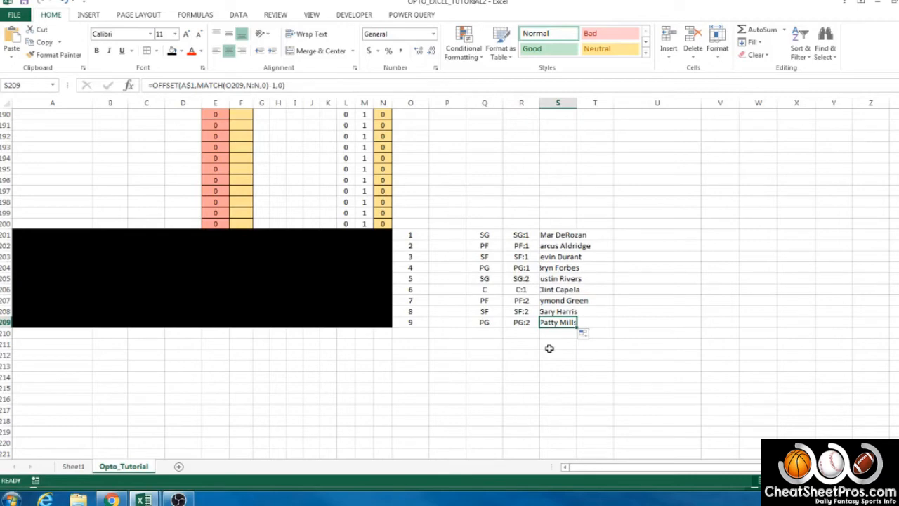
{"action": "left_click_drag", "start_coordinate": [521, 235], "coordinate": [559, 325]}
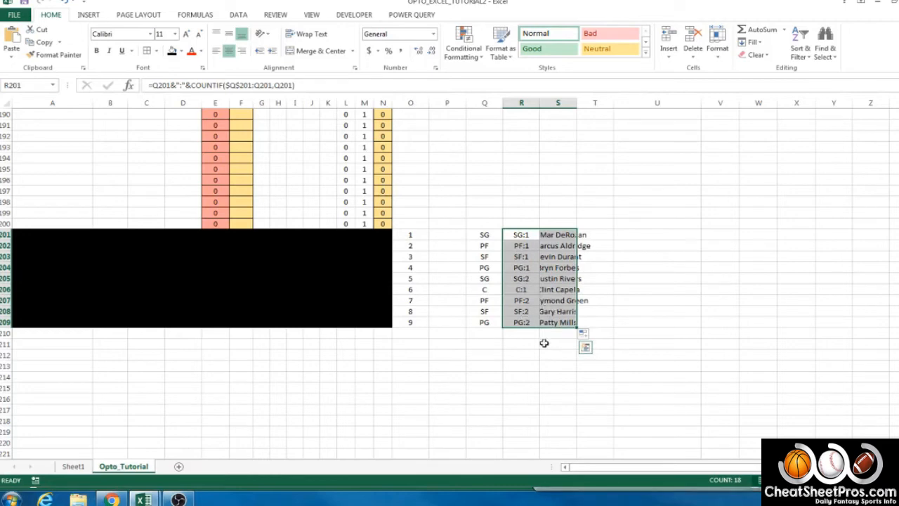
{"action": "left_click", "coordinate": [542, 342]}
Step: Fill the helper table range O201:T209 with black to hide its contents
{"action": "mouse_move", "coordinate": [397, 234]}
{"action": "left_mouse_down"}
{"action": "mouse_move", "coordinate": [542, 236]}
{"action": "mouse_move", "coordinate": [590, 282]}
{"action": "mouse_move", "coordinate": [584, 325]}
{"action": "left_mouse_up"}
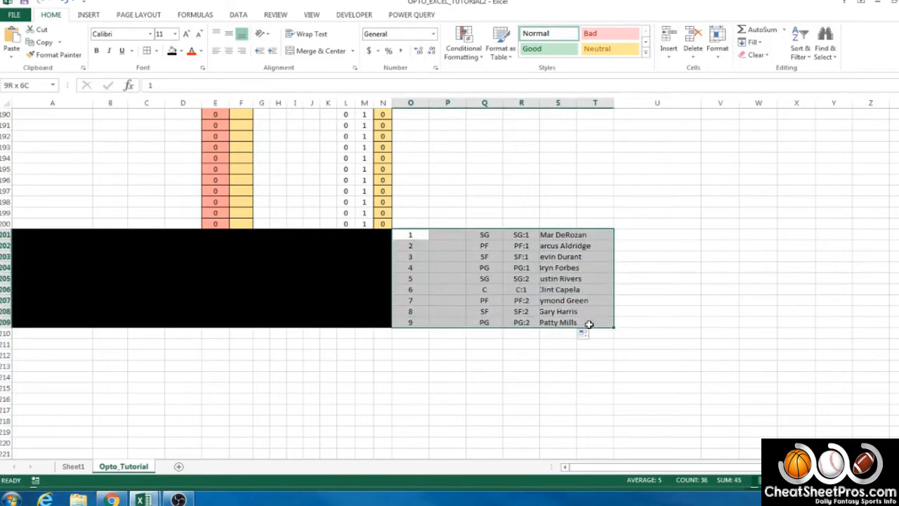
{"action": "left_click", "coordinate": [172, 52]}
{"action": "left_click", "coordinate": [411, 365]}
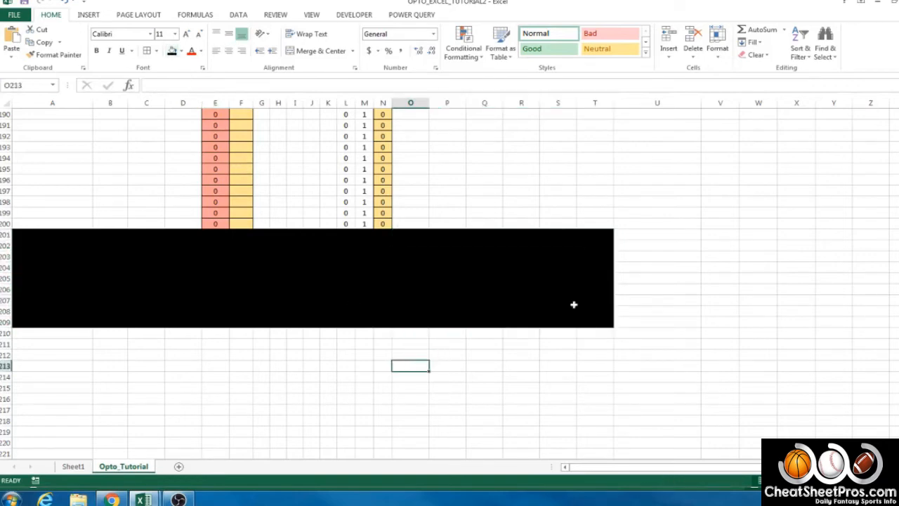
{"action": "scroll", "coordinate": [498, 343], "scroll_direction": "up", "scroll_amount": 5}
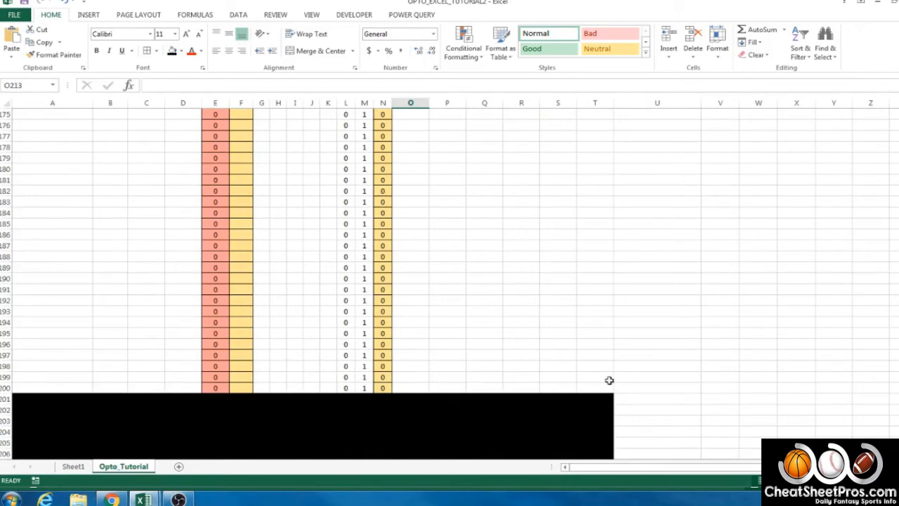
{"action": "scroll", "coordinate": [517, 376], "scroll_direction": "down", "scroll_amount": 3}
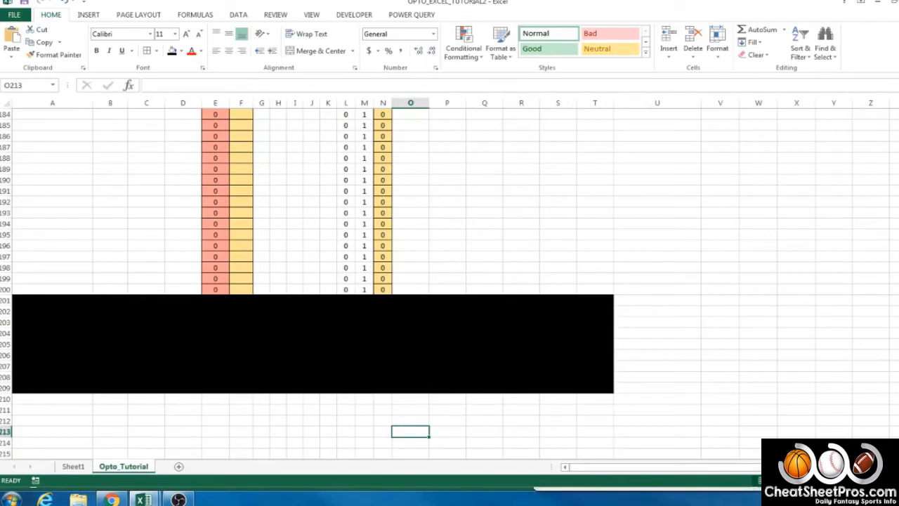
{"action": "scroll", "coordinate": [449, 267], "scroll_direction": "up", "scroll_amount": 4}
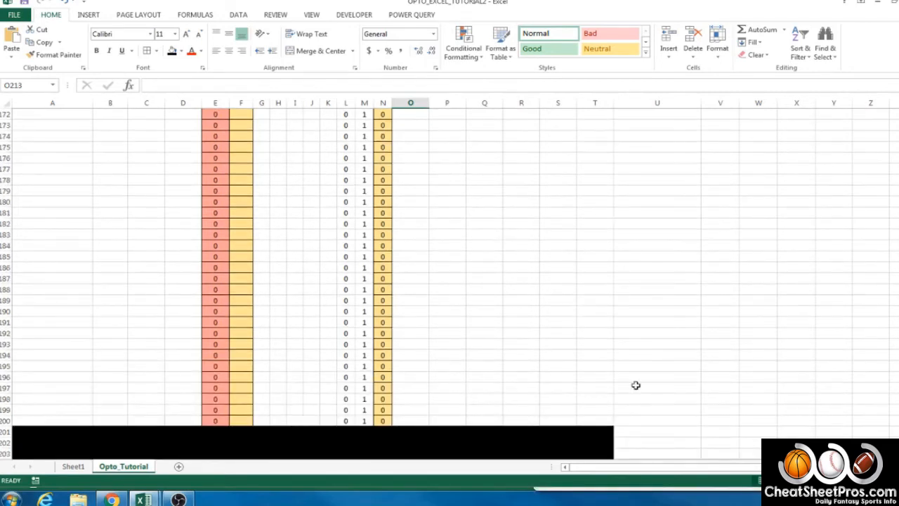
{"action": "scroll", "coordinate": [635, 384], "scroll_direction": "down", "scroll_amount": 5}
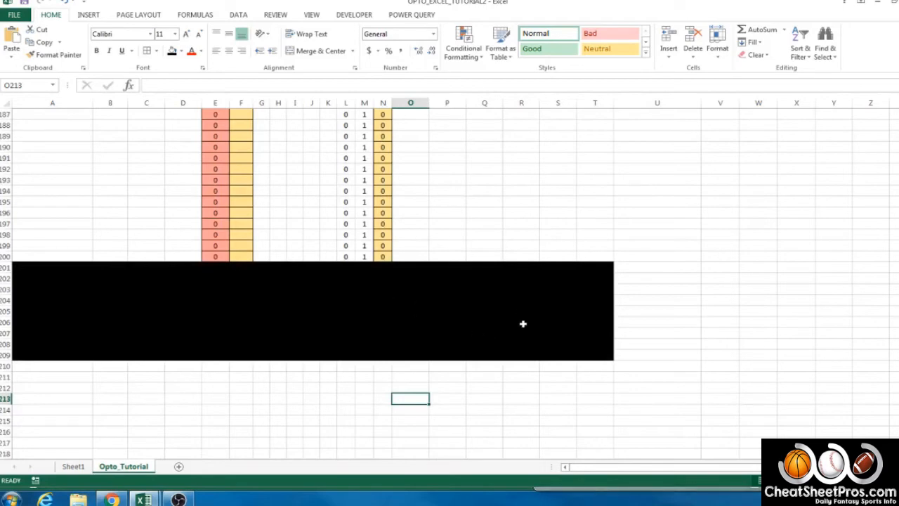
Step: Start a VLOOKUP formula in Player Name cell U4 of the Optimal Lineup table with lookup value T4 and table array R201:S209
{"action": "scroll", "coordinate": [450, 281], "scroll_direction": "up", "scroll_amount": 3}
{"action": "scroll", "coordinate": [615, 156], "scroll_direction": "up", "scroll_amount": 20}
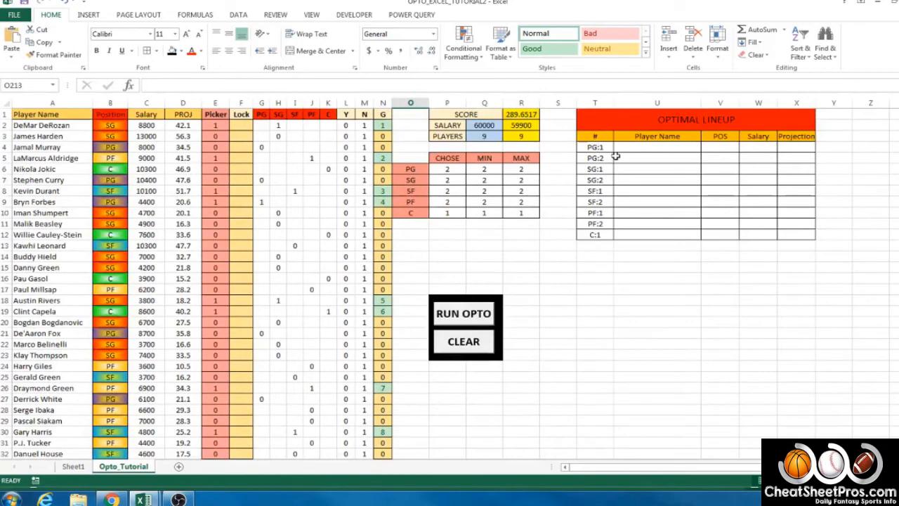
{"action": "left_click", "coordinate": [644, 146]}
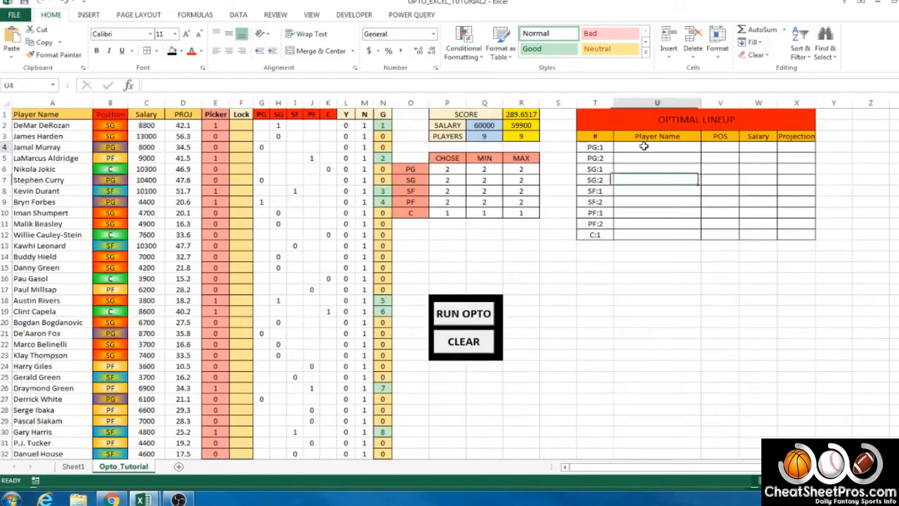
{"action": "left_click", "coordinate": [366, 85]}
{"action": "type", "text": "=VLOOKUP("}
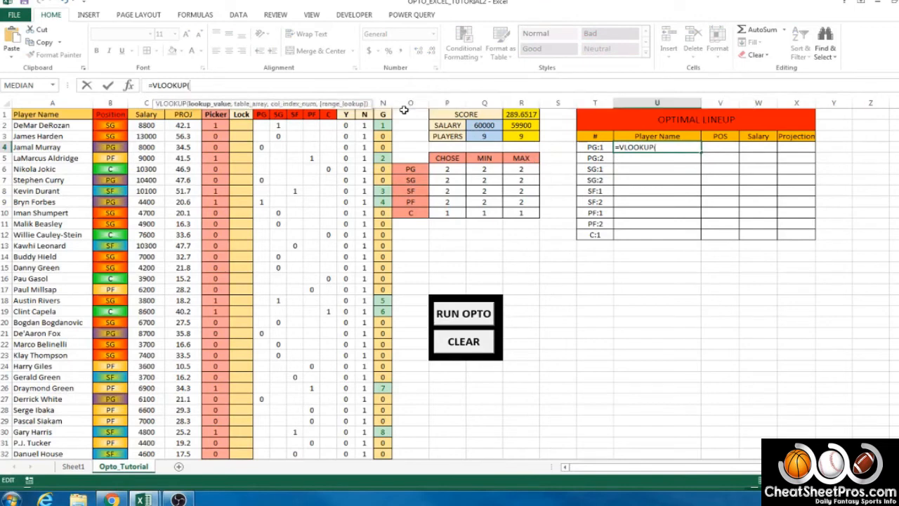
{"action": "type", "text": "T4"}
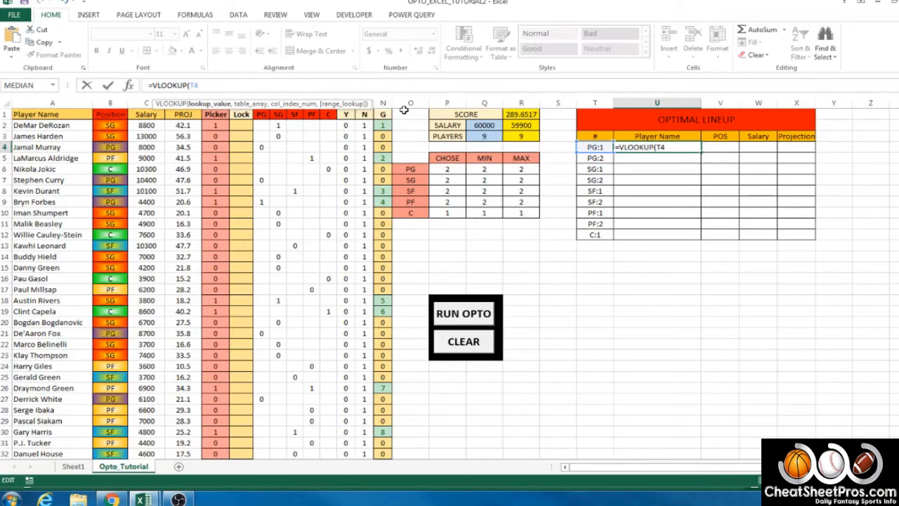
{"action": "type", "text": ",R201"}
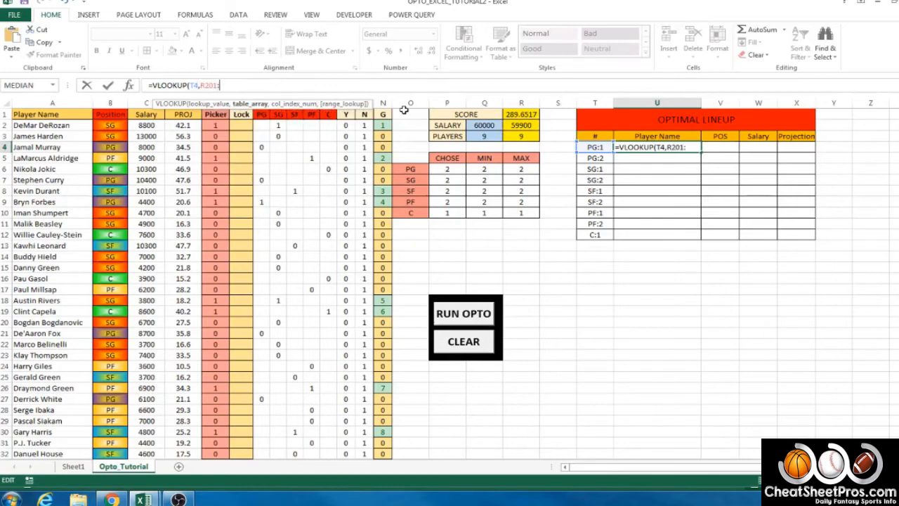
{"action": "type", "text": ":S209"}
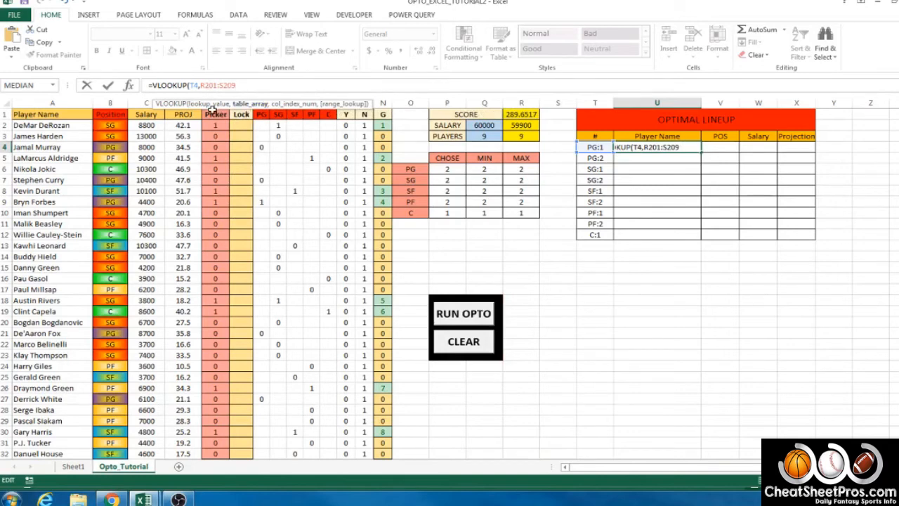
Step: Make the U4 table array absolute as $R$201:$S$209 and complete the formula with column index 2 and FALSE
{"action": "key", "text": "F4"}
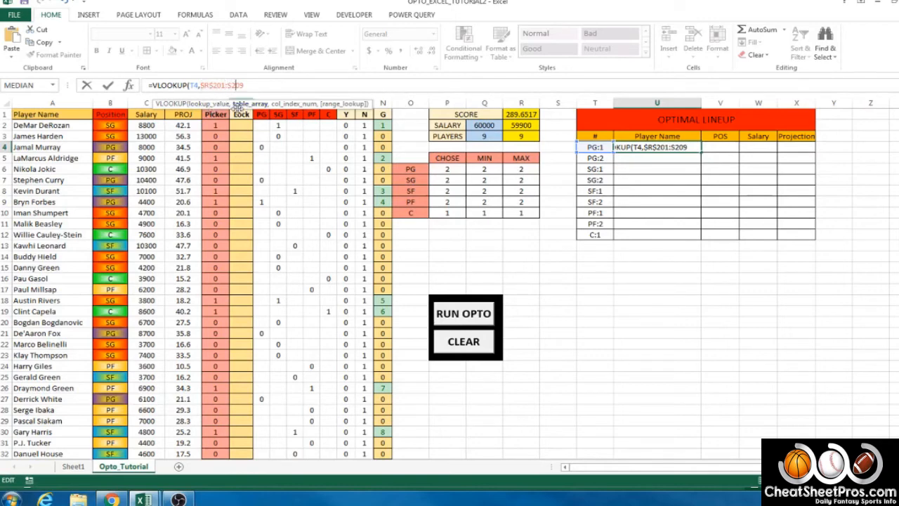
{"action": "key", "text": "F4"}
{"action": "left_click", "coordinate": [260, 85]}
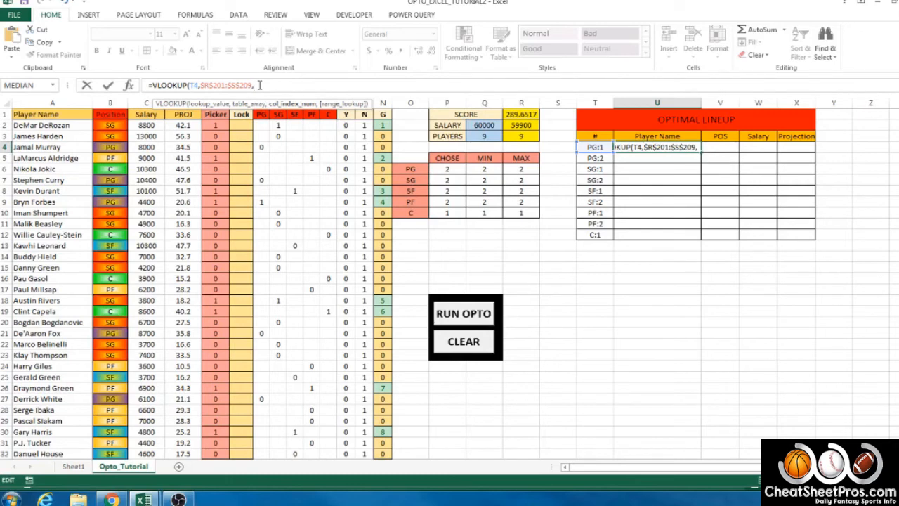
{"action": "type", "text": "2,FALSE)"}
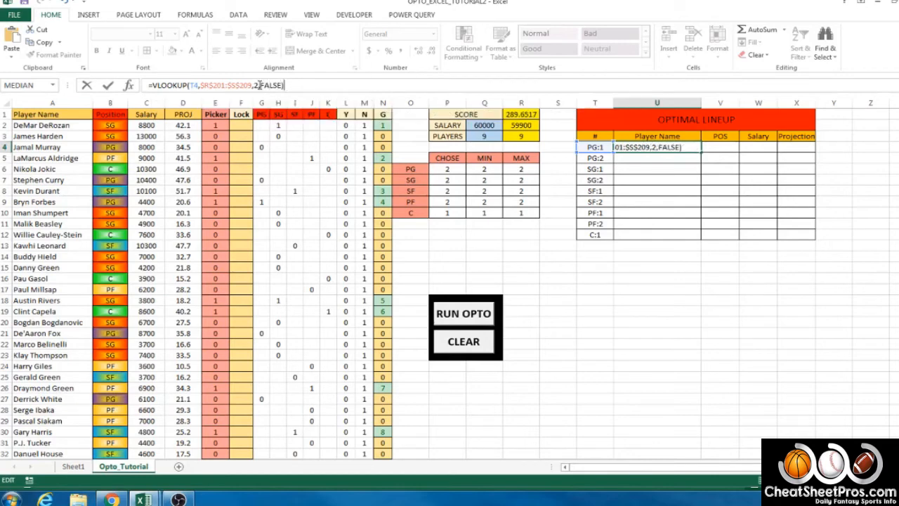
{"action": "key", "text": "Return"}
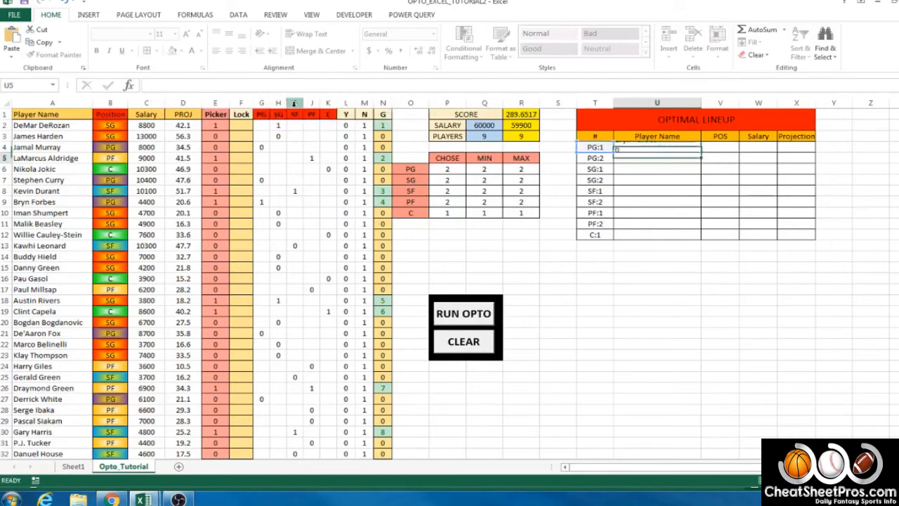
Step: Fill the U4 lookup formula down the Player Name column through the C:1 row and clear the extra formula in U13
{"action": "left_click", "coordinate": [670, 147]}
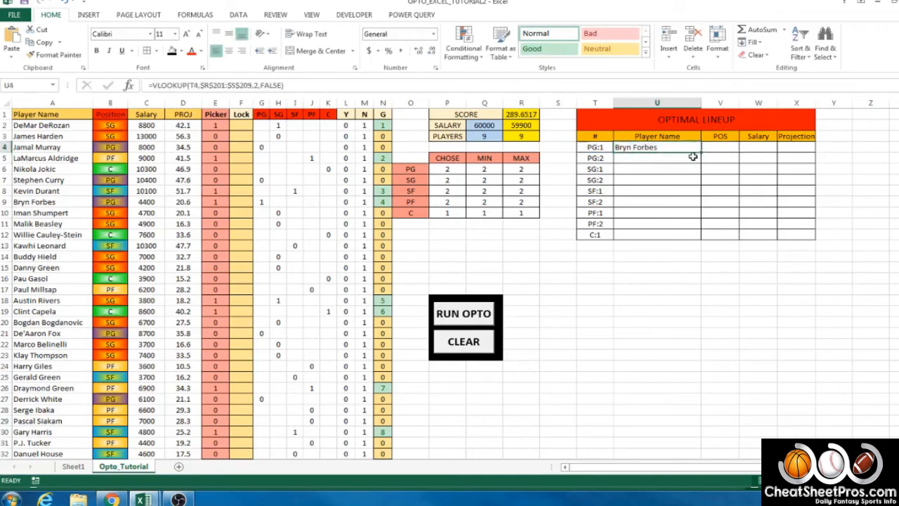
{"action": "left_click_drag", "start_coordinate": [701, 153], "coordinate": [701, 246]}
{"action": "left_click", "coordinate": [648, 249]}
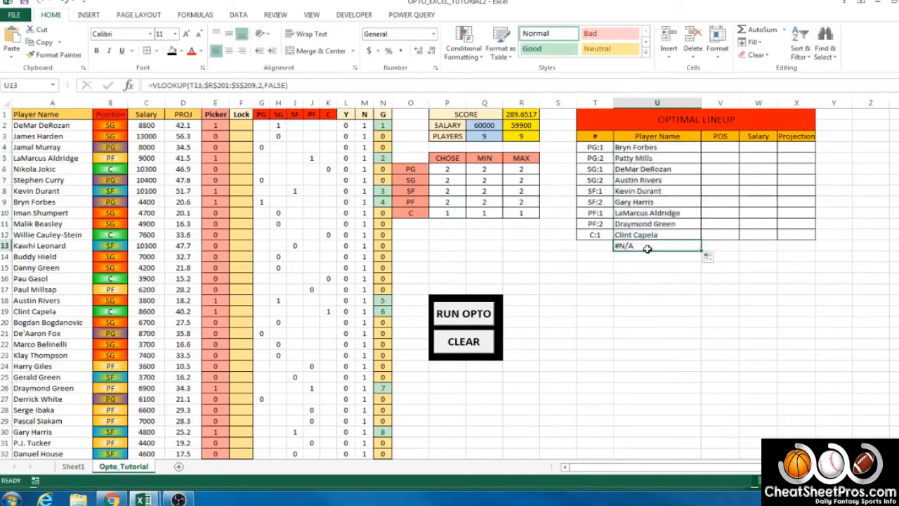
{"action": "key", "text": "Delete"}
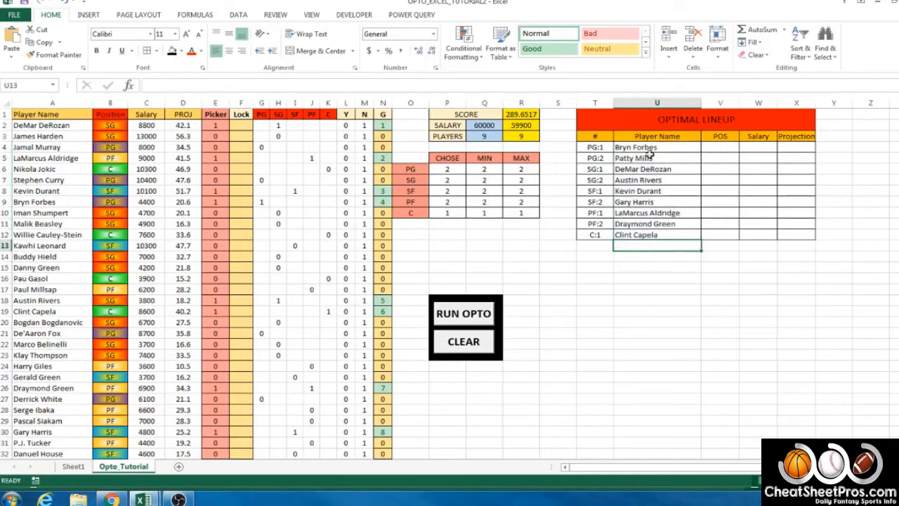
Step: Check the Player Name entries against their position slots and review the empty POS, Salary and Projection columns
{"action": "left_click_drag", "start_coordinate": [651, 147], "coordinate": [650, 235]}
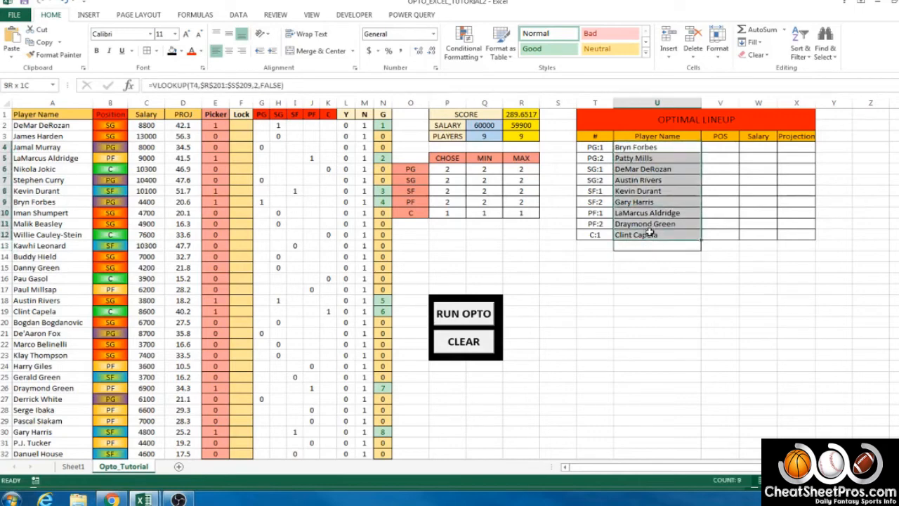
{"action": "left_click", "coordinate": [602, 236]}
{"action": "left_click", "coordinate": [632, 236]}
{"action": "left_click", "coordinate": [604, 213]}
{"action": "left_click", "coordinate": [634, 213]}
{"action": "left_click", "coordinate": [603, 224]}
{"action": "left_click", "coordinate": [637, 224]}
{"action": "left_click", "coordinate": [629, 257]}
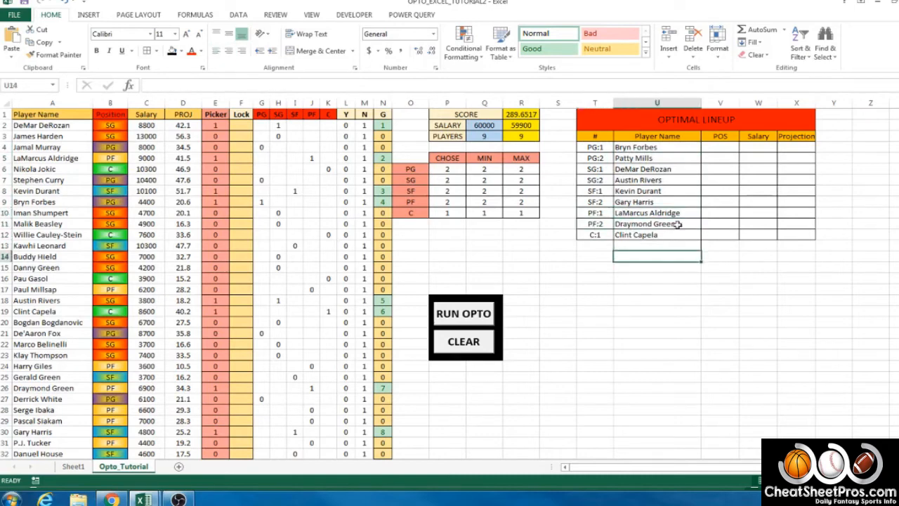
{"action": "left_click", "coordinate": [729, 146]}
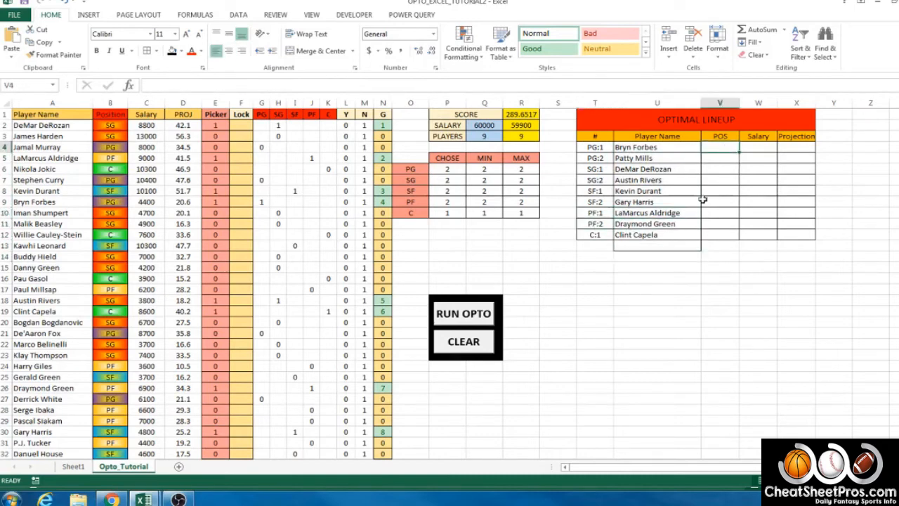
{"action": "left_click", "coordinate": [746, 147]}
{"action": "left_click", "coordinate": [793, 149]}
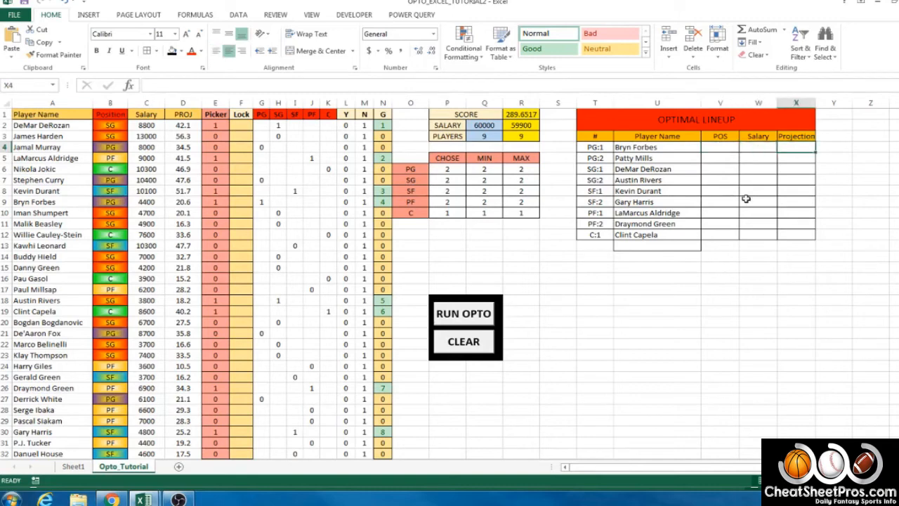
{"action": "left_click", "coordinate": [731, 155]}
Step: Remove the borders from the empty cell U13 and reapply all borders to U12 in the C:1 row
{"action": "left_click", "coordinate": [657, 244]}
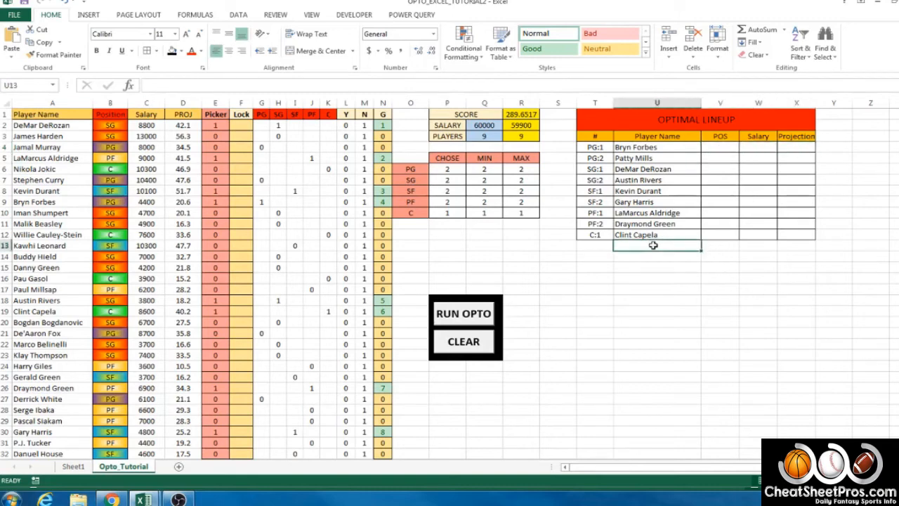
{"action": "left_click", "coordinate": [155, 51]}
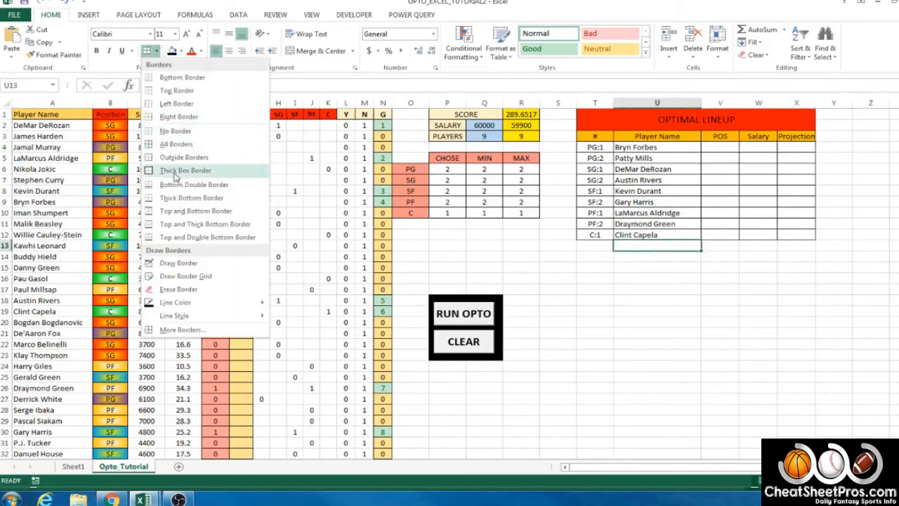
{"action": "left_click", "coordinate": [175, 132]}
{"action": "left_click", "coordinate": [628, 292]}
{"action": "left_click", "coordinate": [641, 234]}
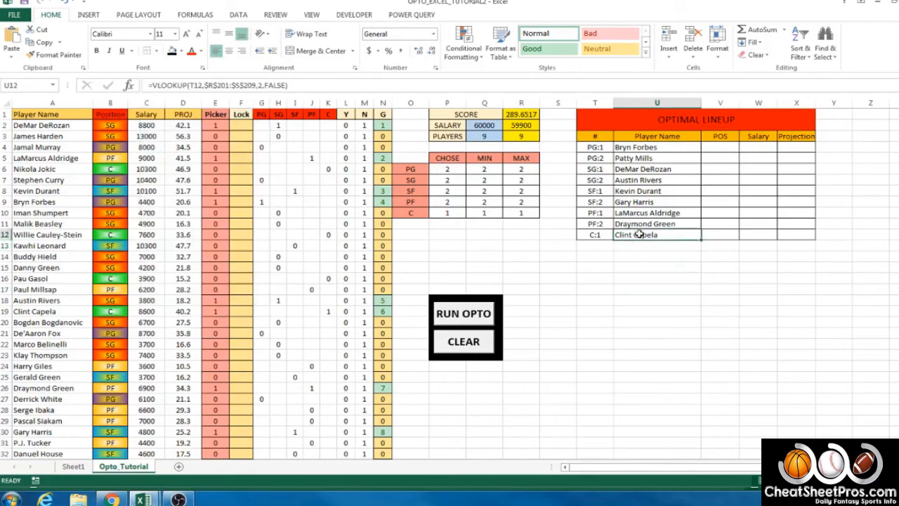
{"action": "left_click", "coordinate": [156, 50]}
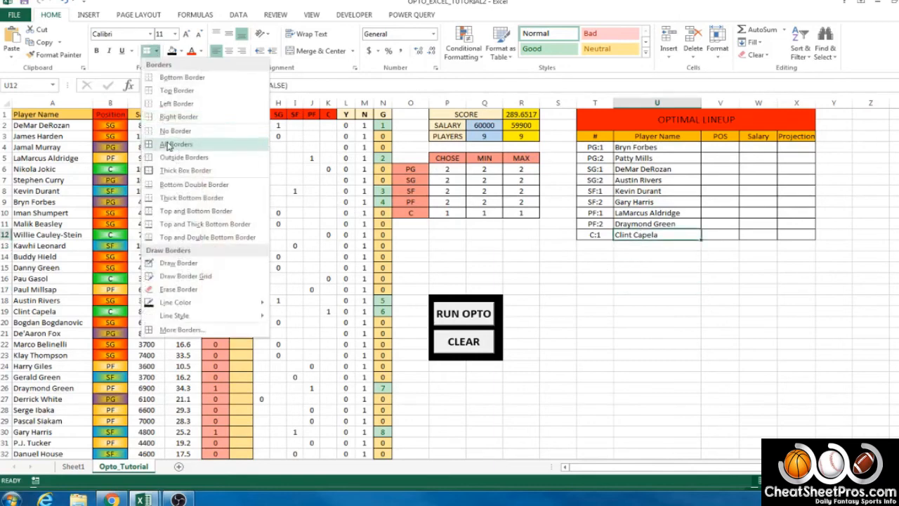
{"action": "left_click", "coordinate": [163, 145]}
{"action": "left_click", "coordinate": [644, 263]}
Step: Copy the VLOOKUP formula text from Player Name cell U4 into POS cell V4
{"action": "left_click", "coordinate": [717, 147]}
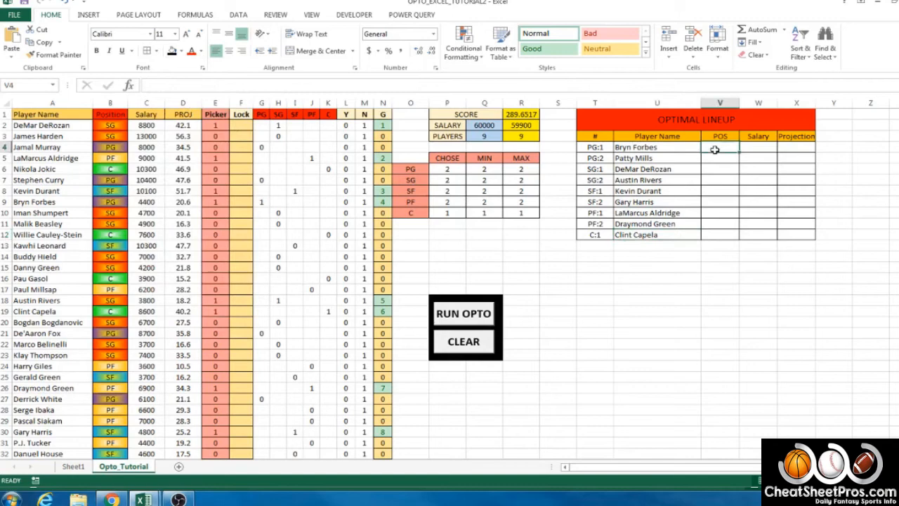
{"action": "left_click", "coordinate": [681, 149]}
{"action": "left_click_drag", "start_coordinate": [288, 85], "coordinate": [132, 88]}
{"action": "key", "text": "Return"}
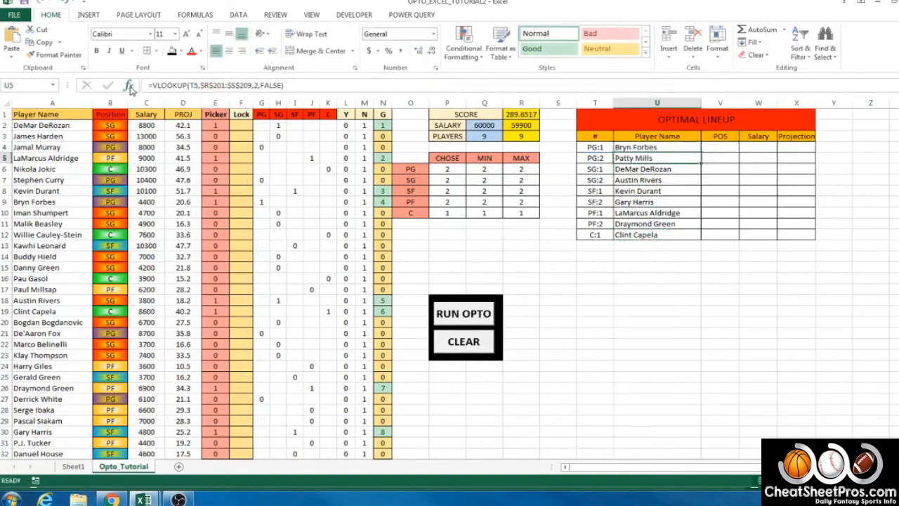
{"action": "left_click", "coordinate": [720, 147]}
{"action": "left_click", "coordinate": [250, 85]}
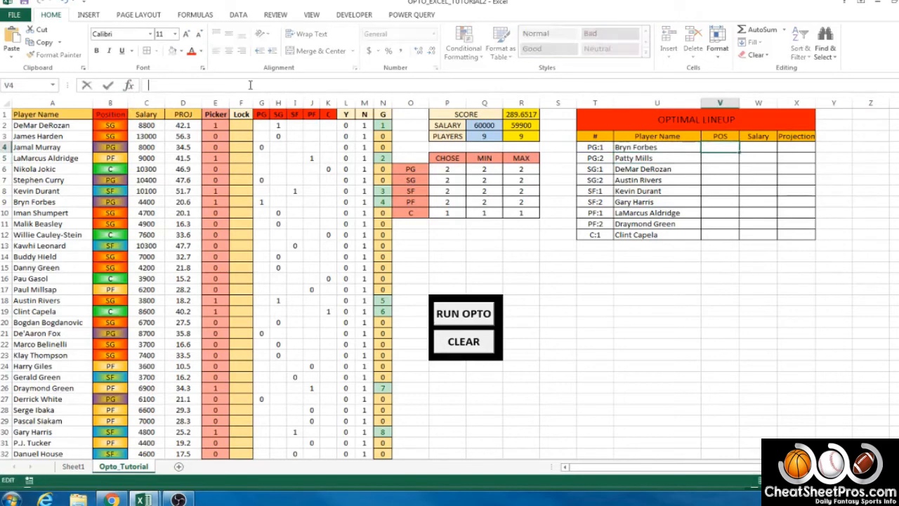
{"action": "type", "text": "=VLOOKUP(T4,$R$201:$S$201,2,FALSE)"}
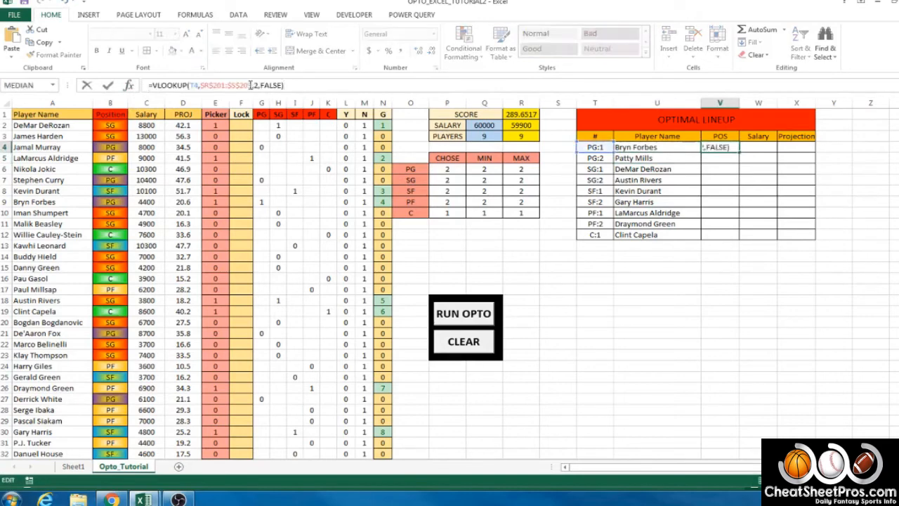
Step: Change the V4 formula's lookup value to U4 and its table array to $A$2:$D$200
{"action": "double_click", "coordinate": [197, 87]}
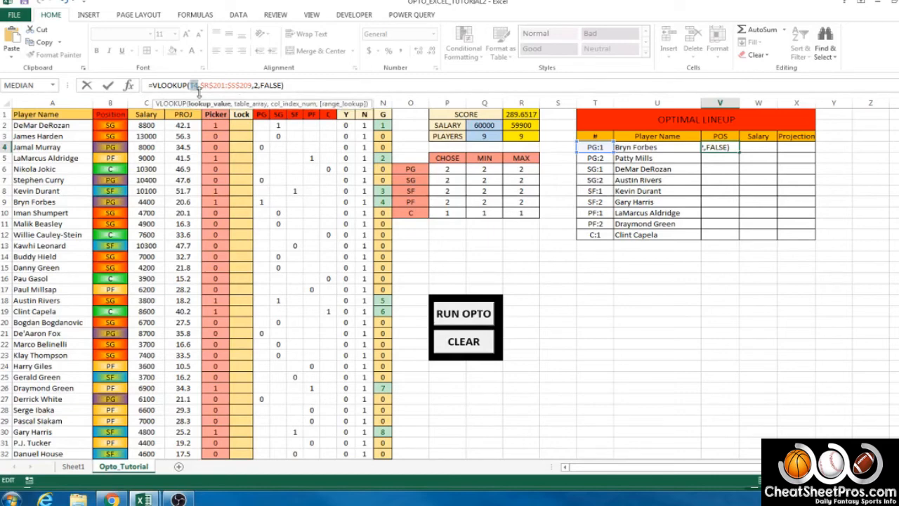
{"action": "type", "text": "U4"}
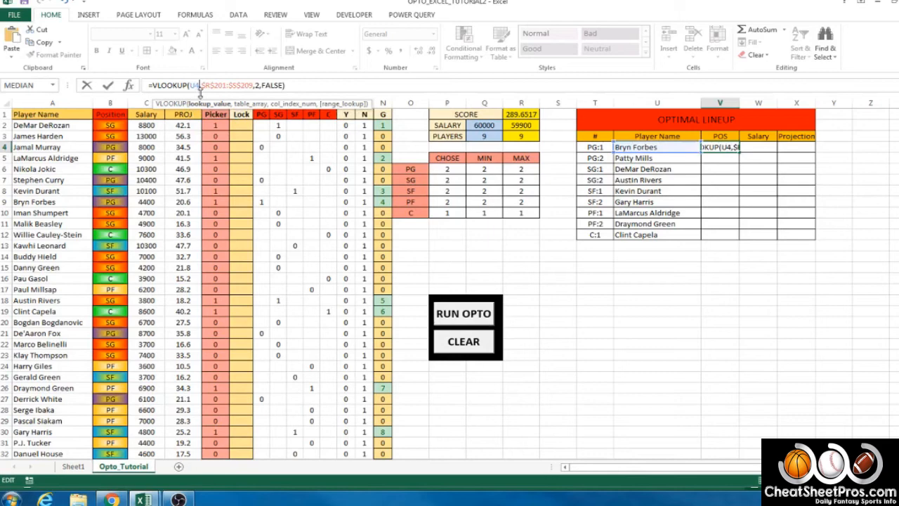
{"action": "left_click_drag", "start_coordinate": [201, 85], "coordinate": [253, 89]}
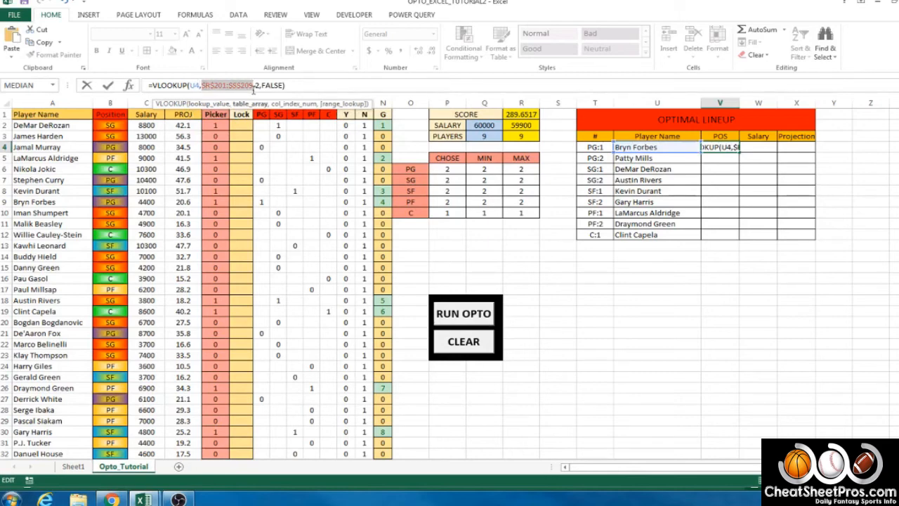
{"action": "type", "text": "$A"}
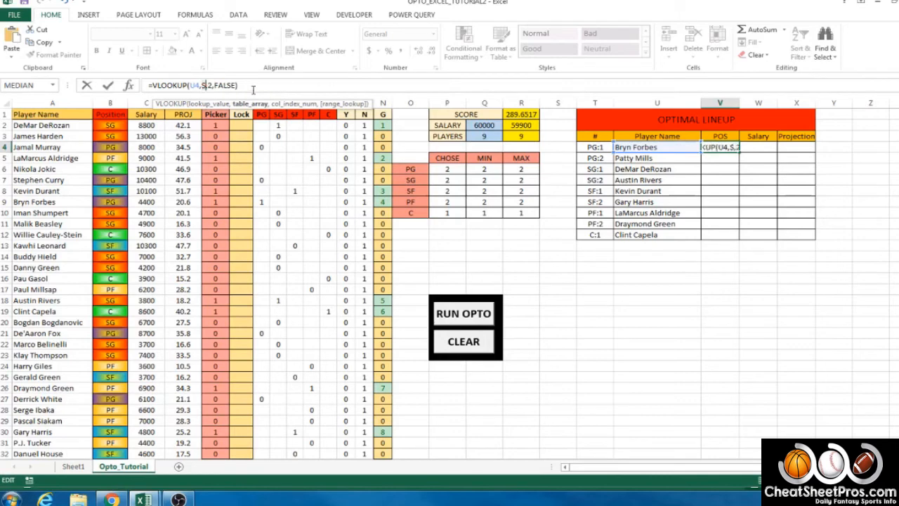
{"action": "type", "text": "$2"}
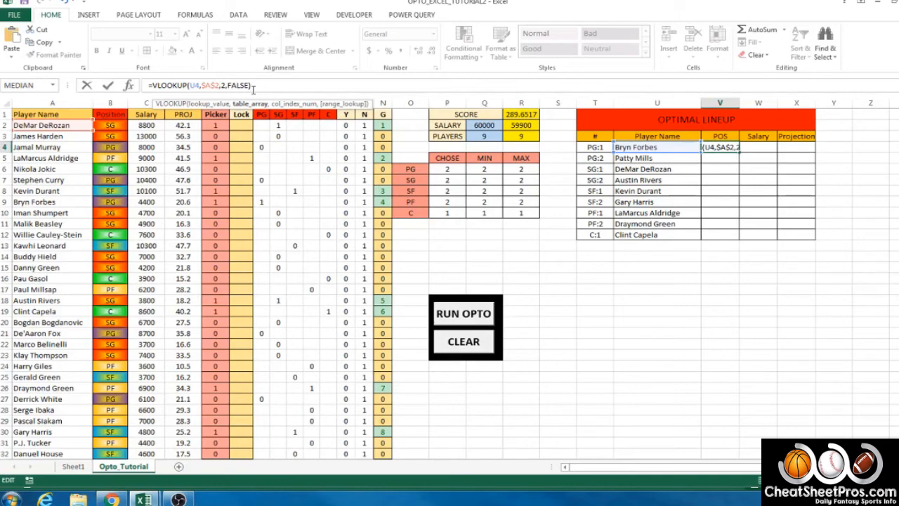
{"action": "type", "text": ":$D$"}
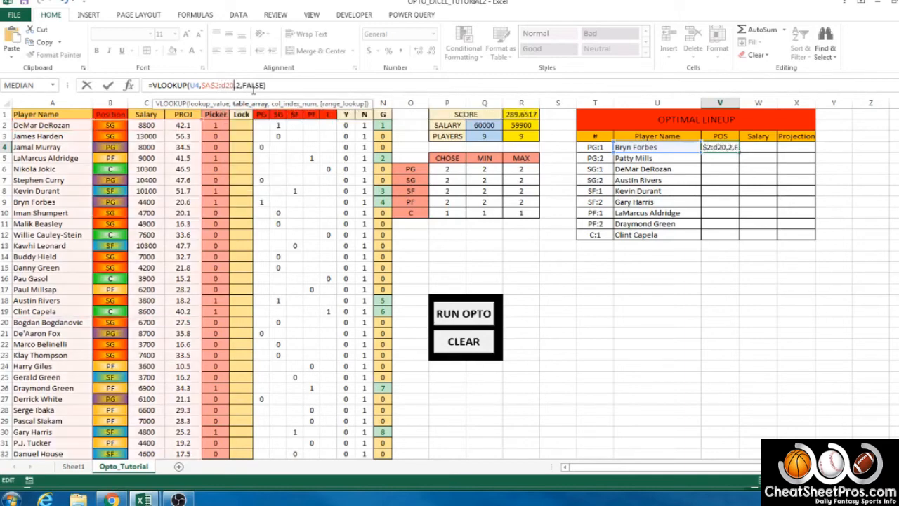
{"action": "type", "text": "200"}
{"action": "key", "text": "F4"}
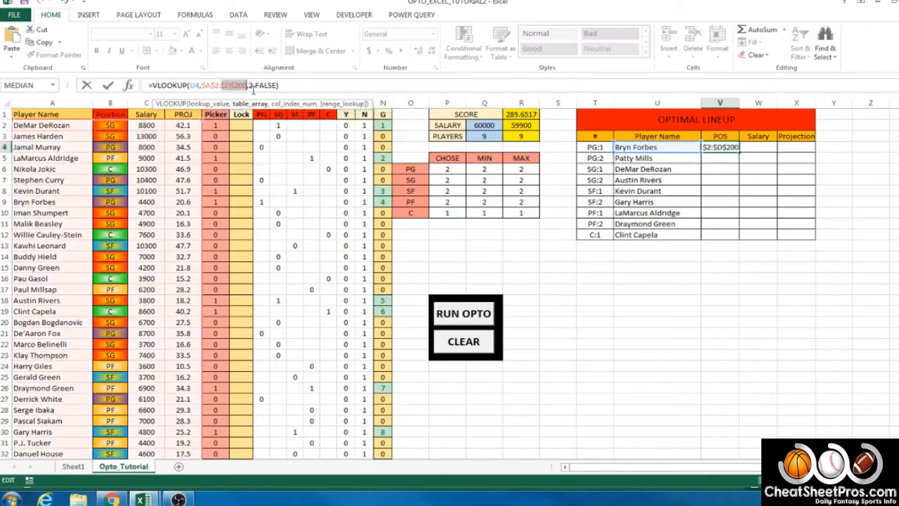
Step: Re-enter the V4 formula's ending with column index 2 and FALSE, and commit the formula
{"action": "left_click_drag", "start_coordinate": [287, 87], "coordinate": [251, 90]}
{"action": "key", "text": "BackSpace"}
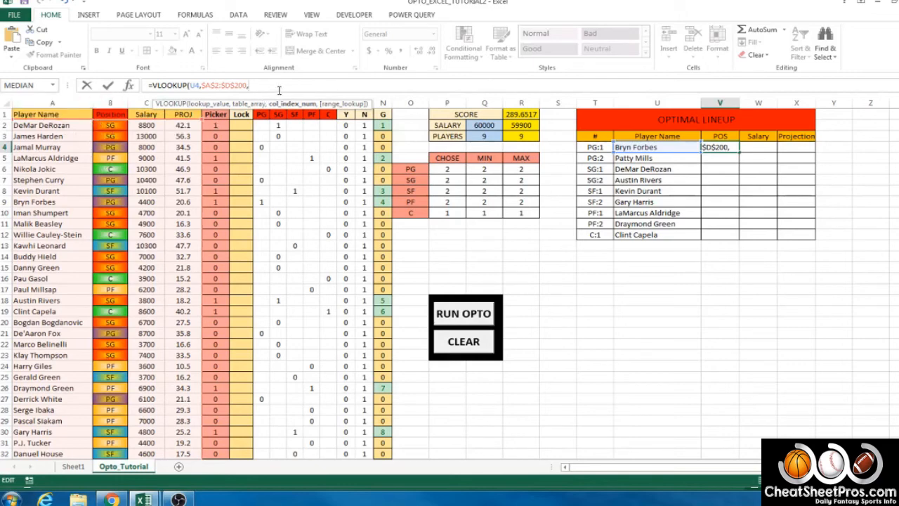
{"action": "type", "text": "2,FALSE)"}
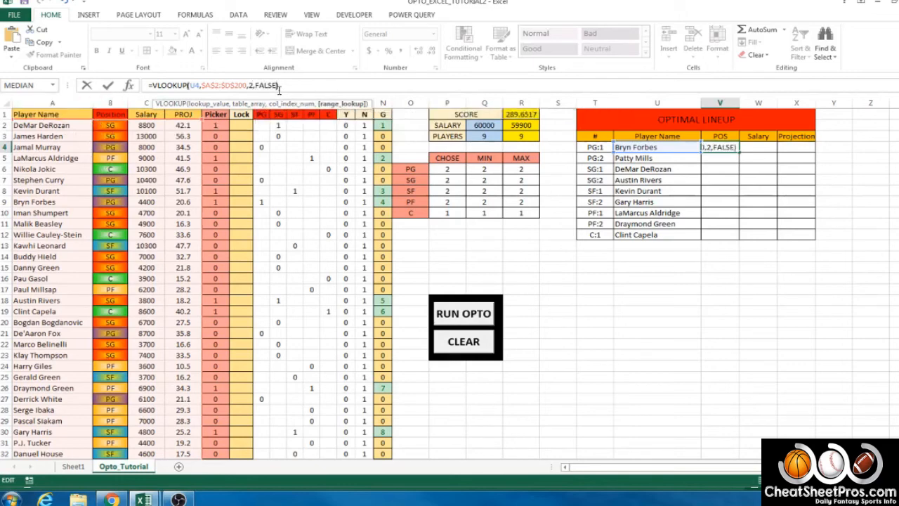
{"action": "key", "text": "Return"}
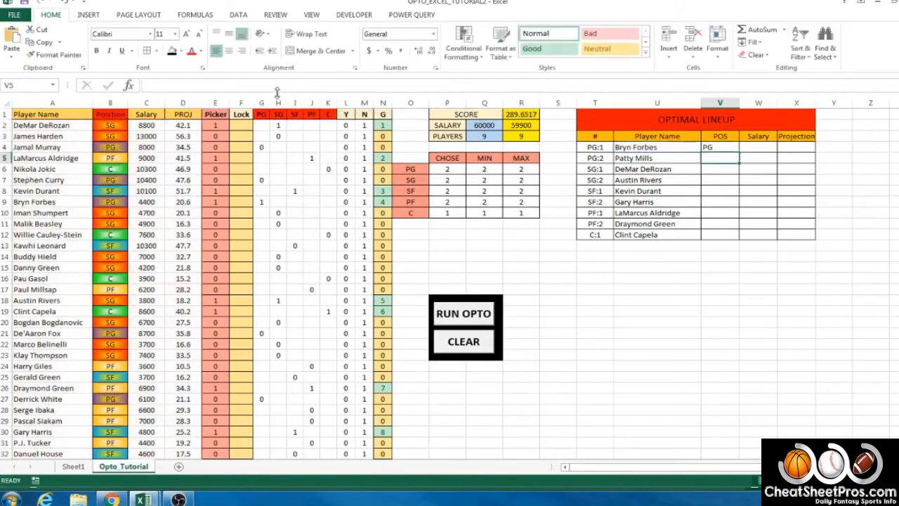
Step: Fill the V4 formula down the POS column through the C:1 row, center the cells and compare them with the slot labels
{"action": "left_click", "coordinate": [723, 147]}
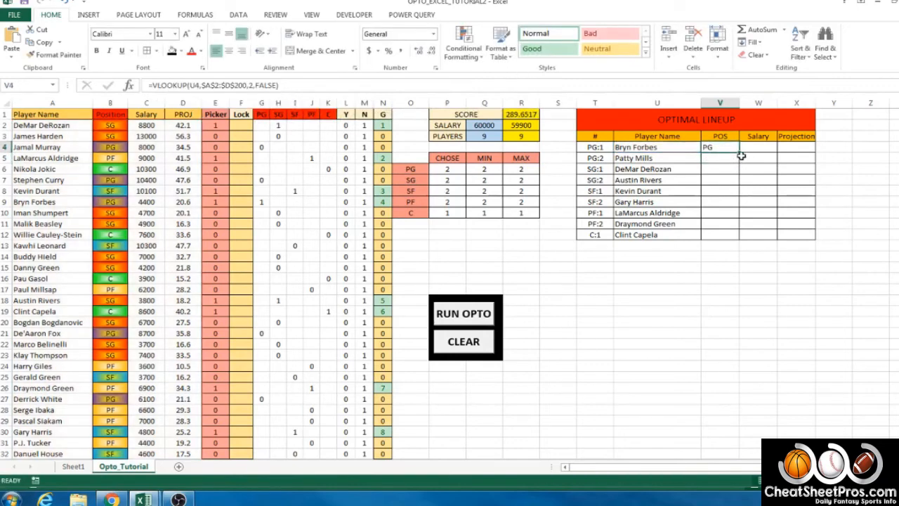
{"action": "left_click_drag", "start_coordinate": [738, 151], "coordinate": [738, 239]}
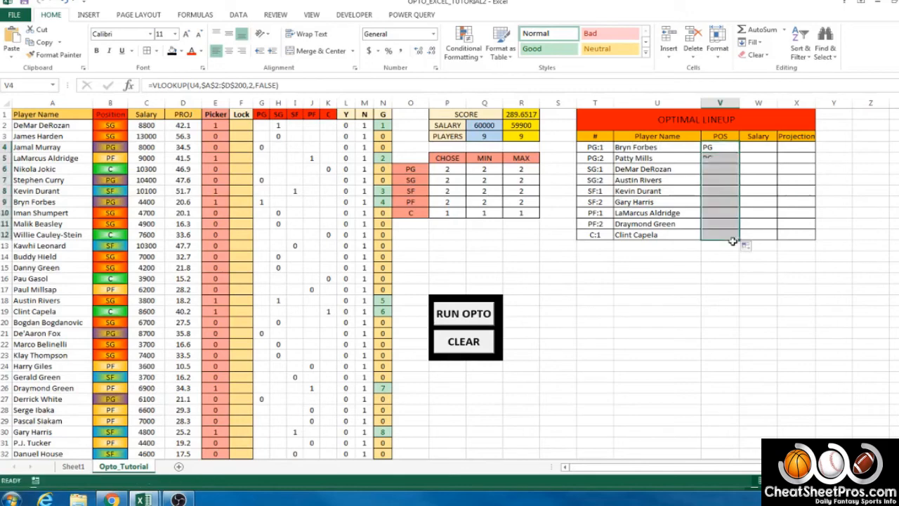
{"action": "left_click", "coordinate": [229, 50]}
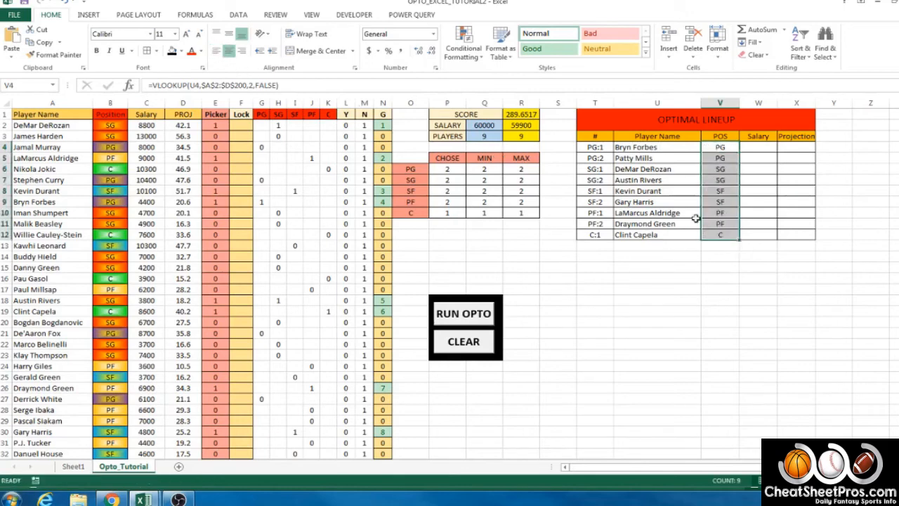
{"action": "left_click", "coordinate": [719, 149]}
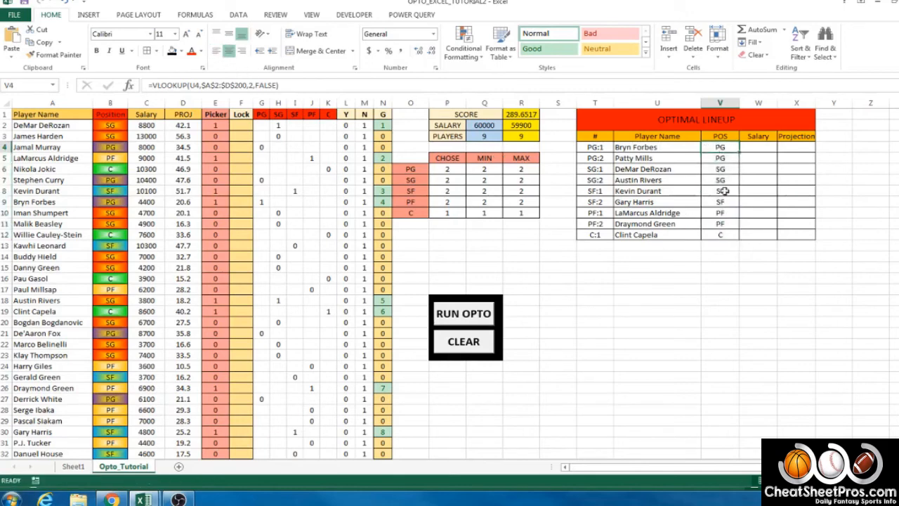
{"action": "left_click_drag", "start_coordinate": [723, 151], "coordinate": [724, 237]}
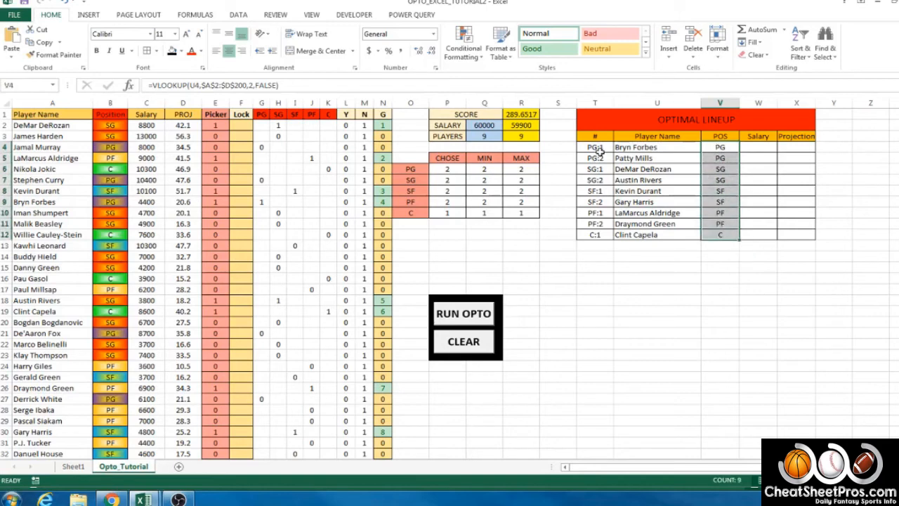
{"action": "left_click_drag", "start_coordinate": [595, 148], "coordinate": [596, 235]}
{"action": "left_click_drag", "start_coordinate": [720, 148], "coordinate": [721, 234]}
Step: Copy the VLOOKUP formula text from POS cell V4 into Salary cell W4 with its references intact
{"action": "left_click", "coordinate": [720, 148]}
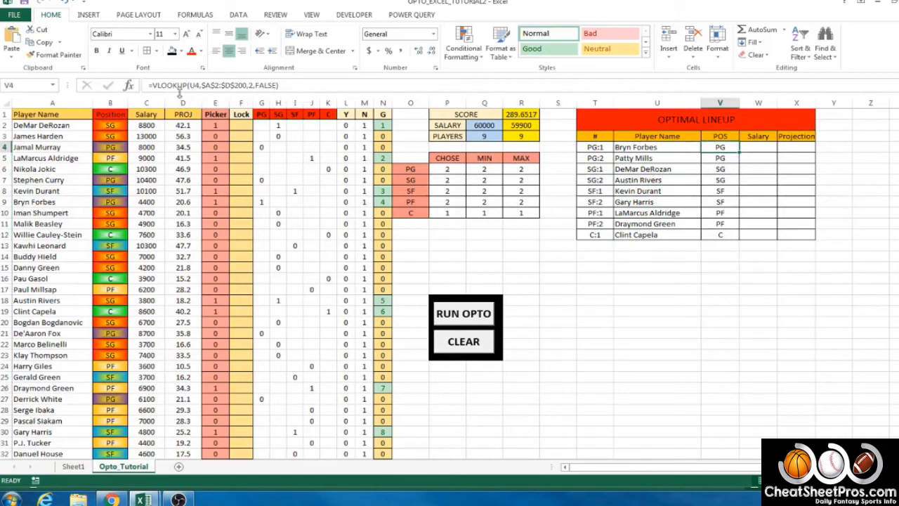
{"action": "left_click_drag", "start_coordinate": [298, 85], "coordinate": [120, 87]}
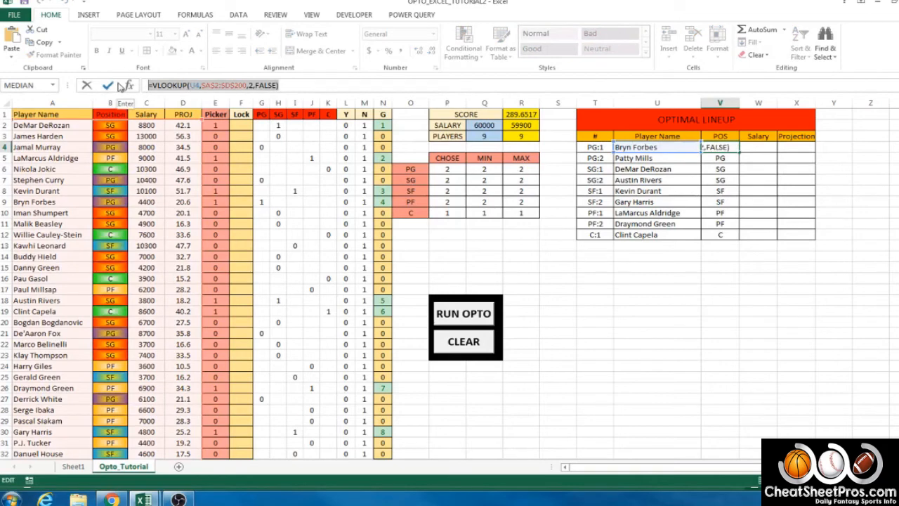
{"action": "key", "text": "Return"}
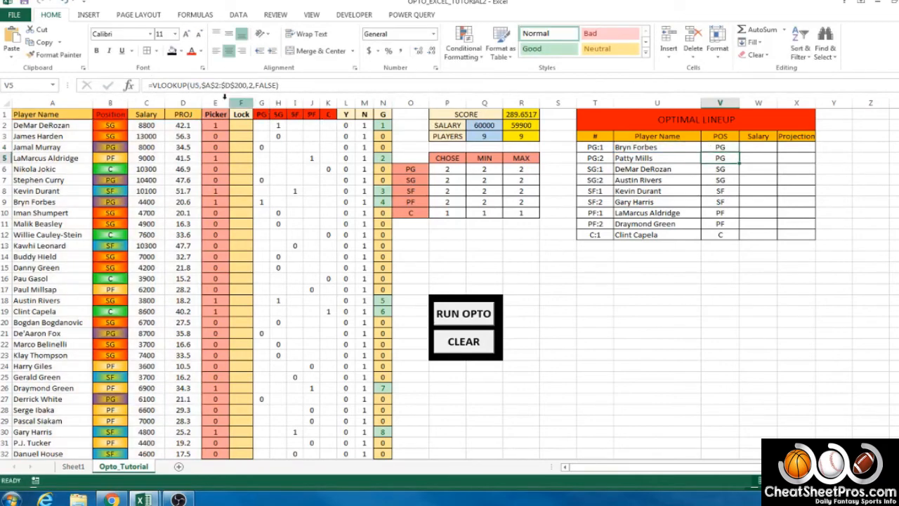
{"action": "left_click", "coordinate": [749, 146]}
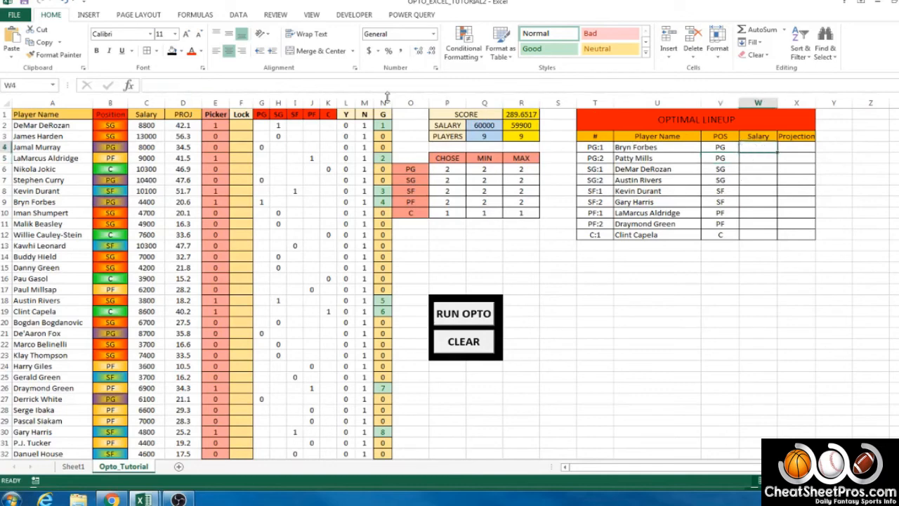
{"action": "left_click", "coordinate": [368, 85]}
{"action": "key", "text": "ctrl+v"}
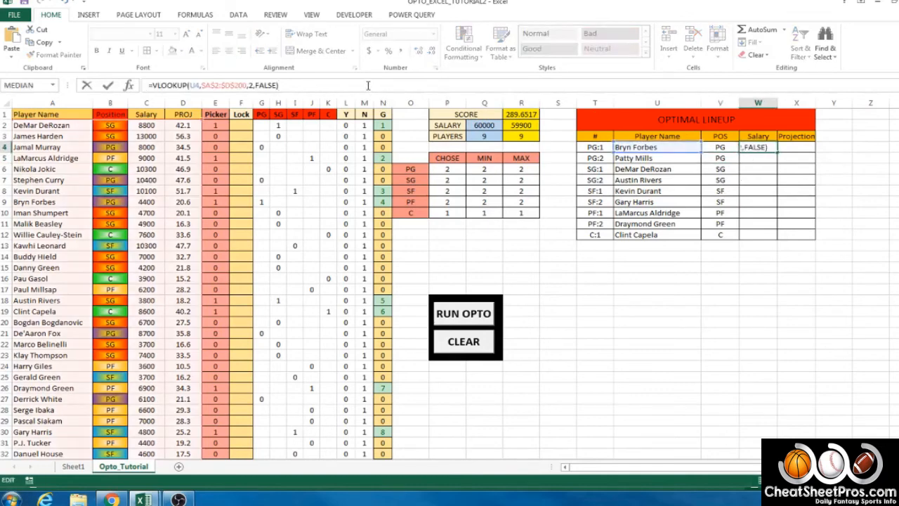
{"action": "key", "text": "Return"}
Step: Paste the same VLOOKUP formula into Projection cell X4, and return to Salary cell W4
{"action": "left_click", "coordinate": [809, 146]}
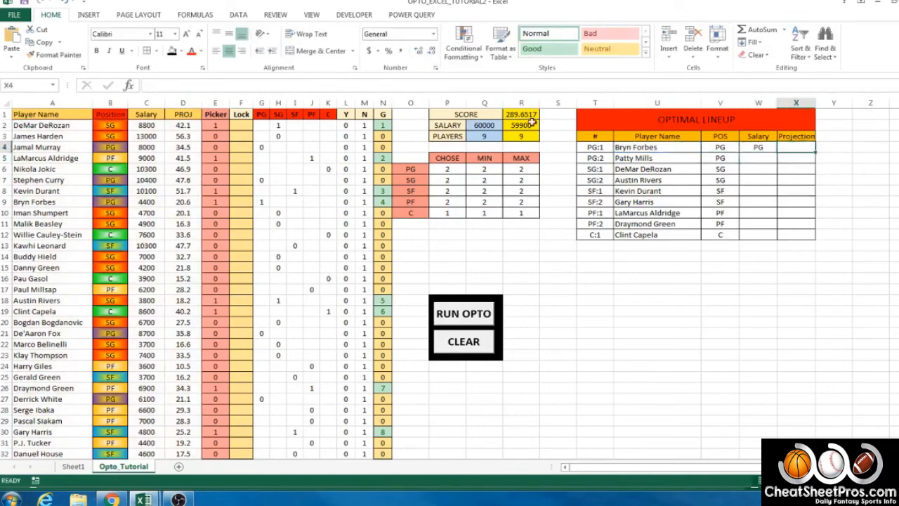
{"action": "left_click", "coordinate": [373, 85]}
{"action": "key", "text": "ctrl+v"}
{"action": "key", "text": "Return"}
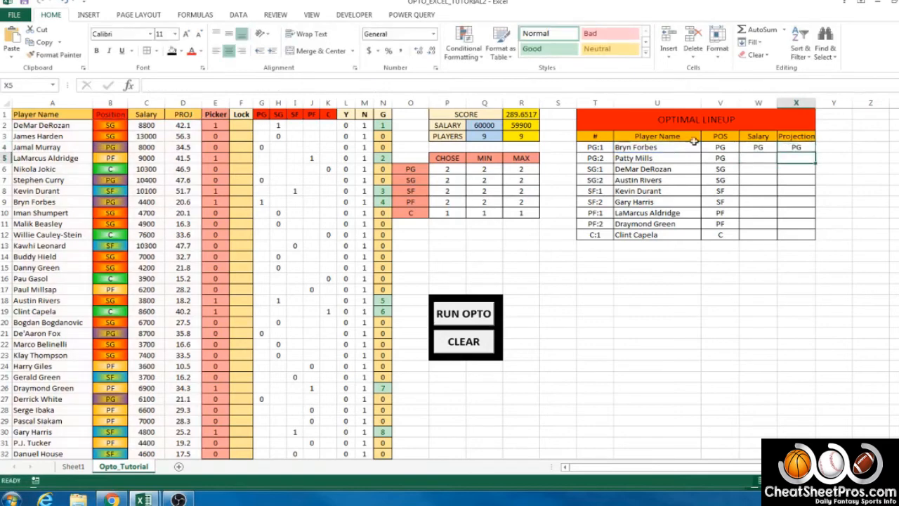
{"action": "left_click", "coordinate": [758, 148]}
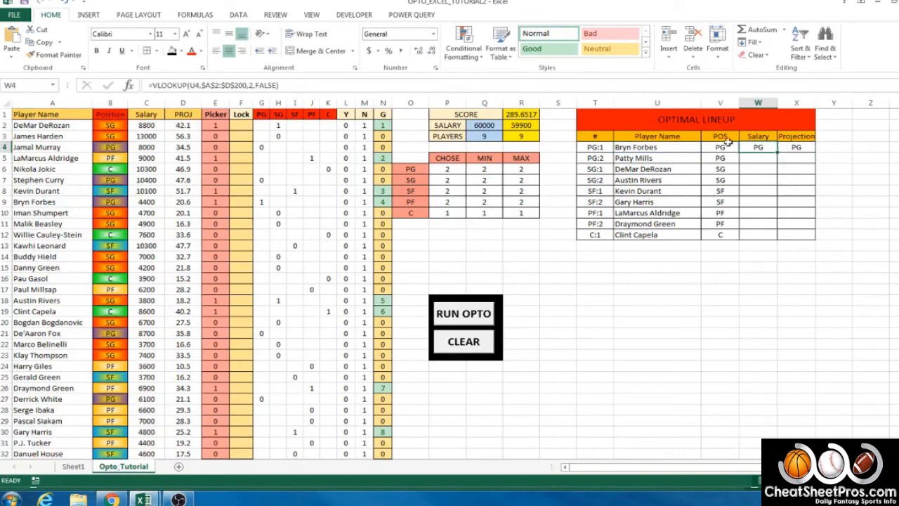
Step: Change the column index in Salary cell W4's VLOOKUP formula to 3 and commit it
{"action": "left_click", "coordinate": [54, 103]}
{"action": "left_click", "coordinate": [110, 104]}
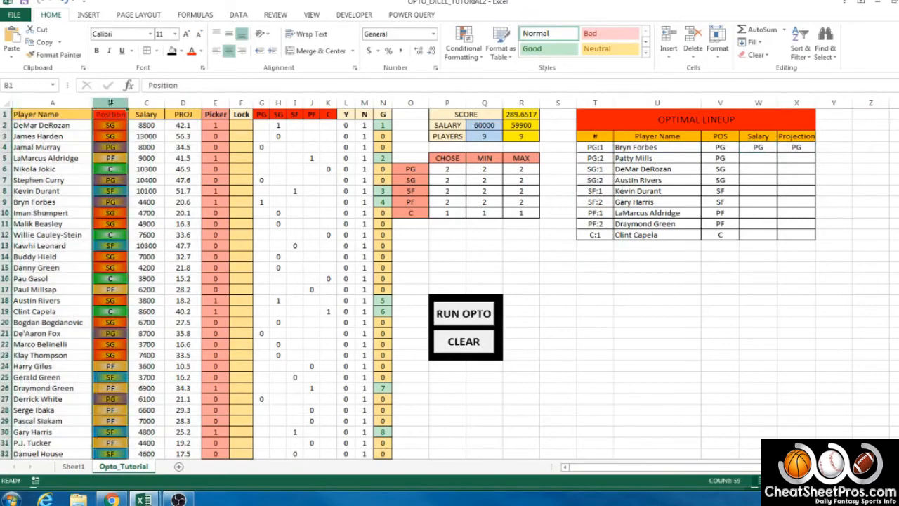
{"action": "left_click", "coordinate": [145, 104]}
{"action": "left_click", "coordinate": [755, 147]}
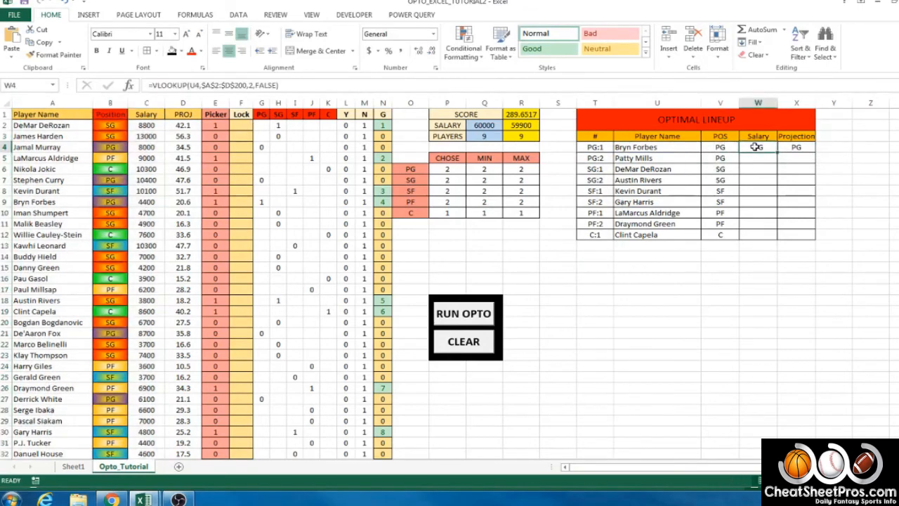
{"action": "left_click", "coordinate": [251, 85]}
{"action": "key", "text": "BackSpace"}
{"action": "type", "text": "3"}
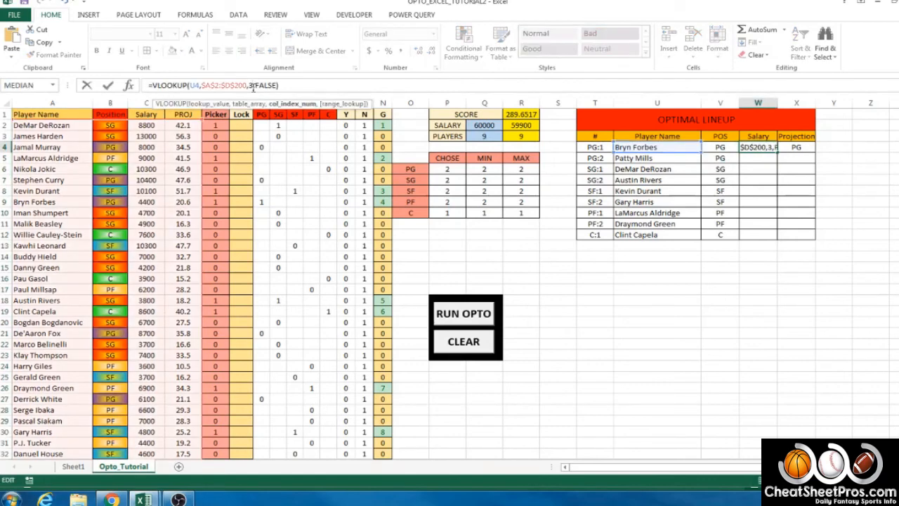
{"action": "key", "text": "Return"}
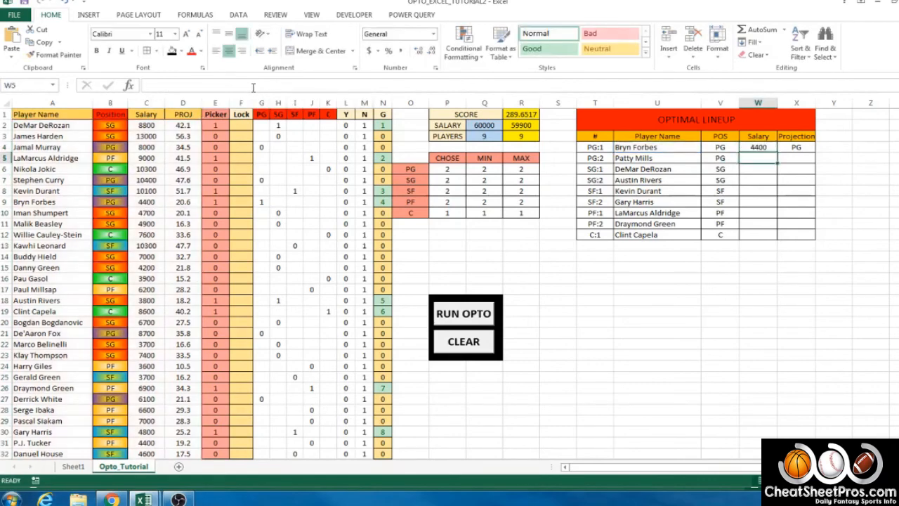
Step: Change the column index in Projection cell X4's VLOOKUP formula to 4 and commit it
{"action": "left_click", "coordinate": [755, 146]}
{"action": "left_click", "coordinate": [802, 147]}
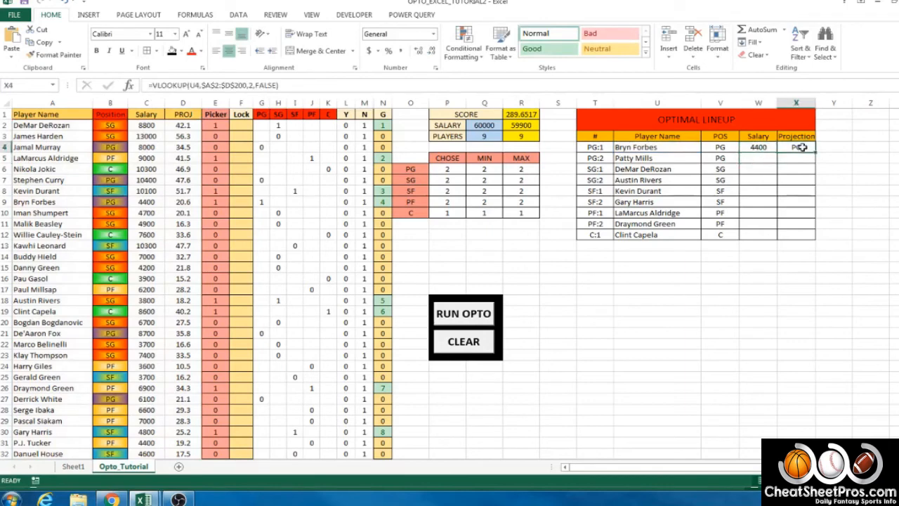
{"action": "left_click", "coordinate": [52, 103]}
{"action": "left_click", "coordinate": [110, 102]}
{"action": "left_click", "coordinate": [146, 103]}
{"action": "left_click", "coordinate": [182, 103]}
{"action": "left_click", "coordinate": [797, 147]}
{"action": "left_click", "coordinate": [251, 85]}
{"action": "type", "text": "4"}
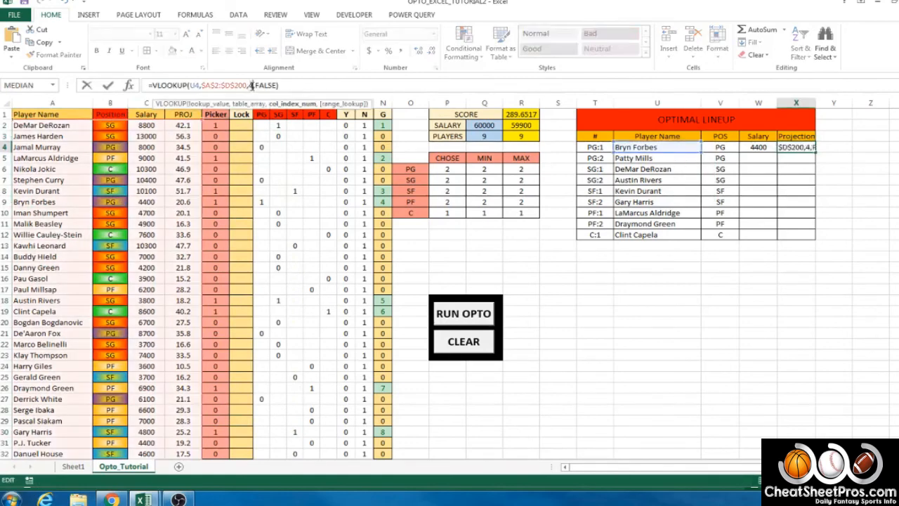
{"action": "key", "text": "Return"}
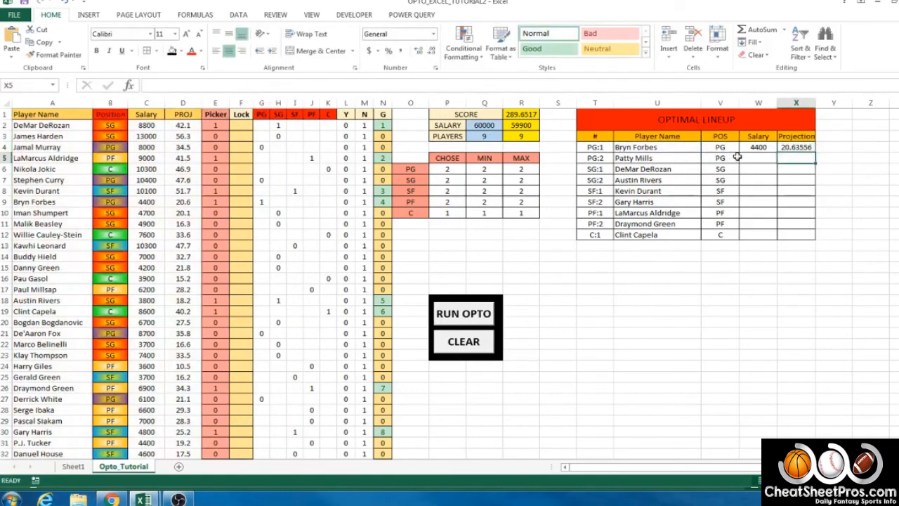
Step: Fill the Salary and Projection formulas in W4:X4 down through the C:1 row of the Optimal Lineup table
{"action": "left_click_drag", "start_coordinate": [757, 147], "coordinate": [781, 150]}
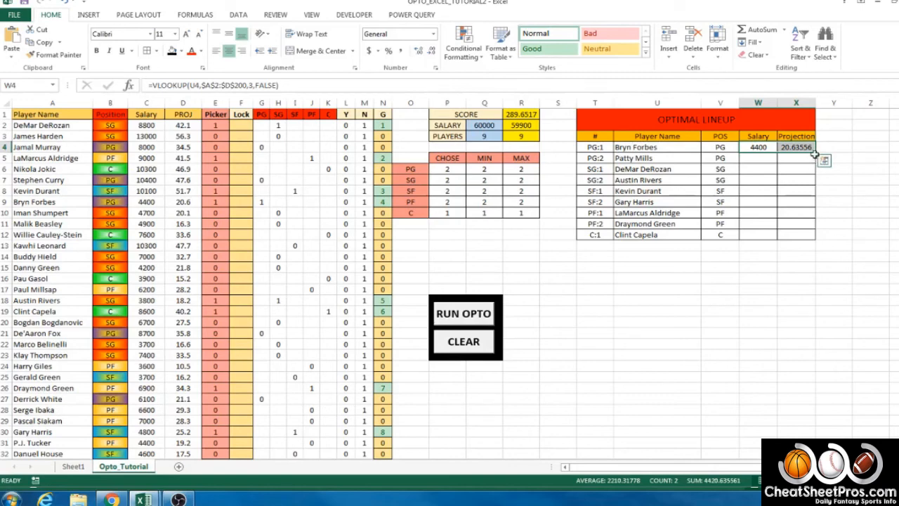
{"action": "left_click_drag", "start_coordinate": [816, 152], "coordinate": [816, 240]}
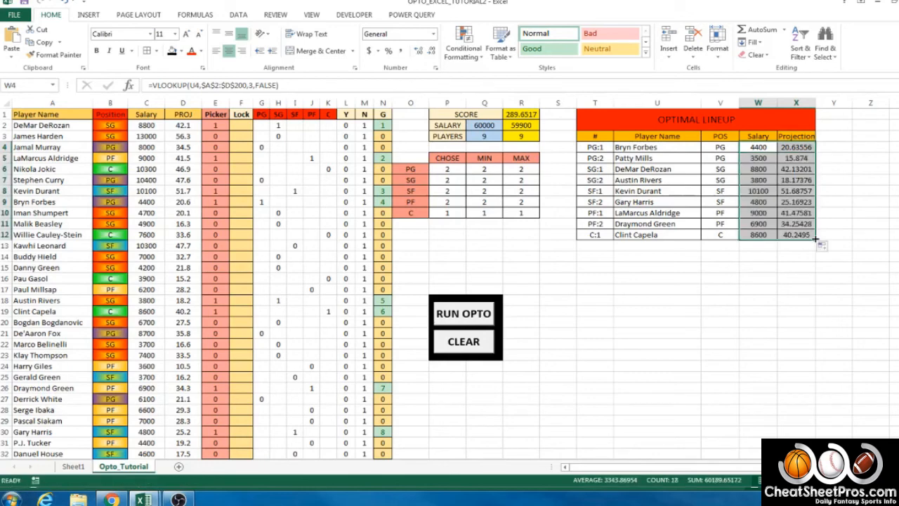
{"action": "left_click", "coordinate": [792, 249]}
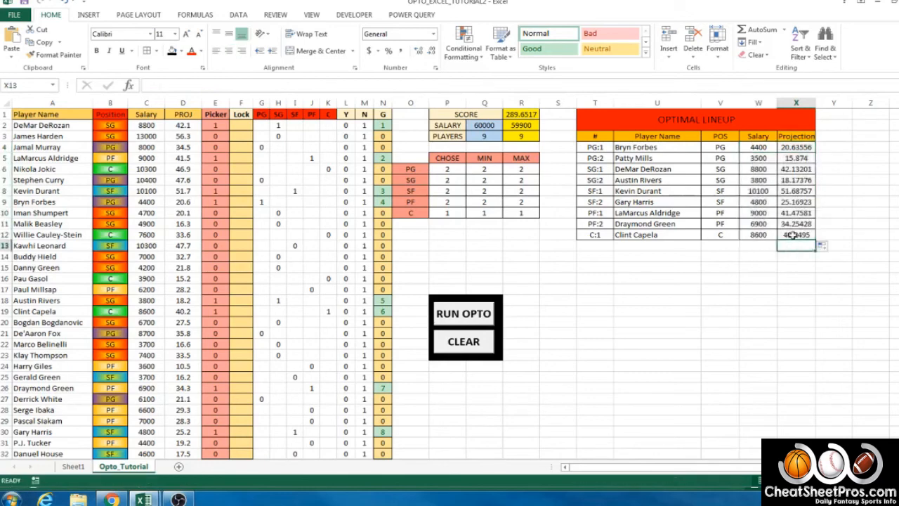
Step: Format the lineup's Projection values X4:X12 as Number with one decimal place
{"action": "left_click_drag", "start_coordinate": [792, 147], "coordinate": [794, 235]}
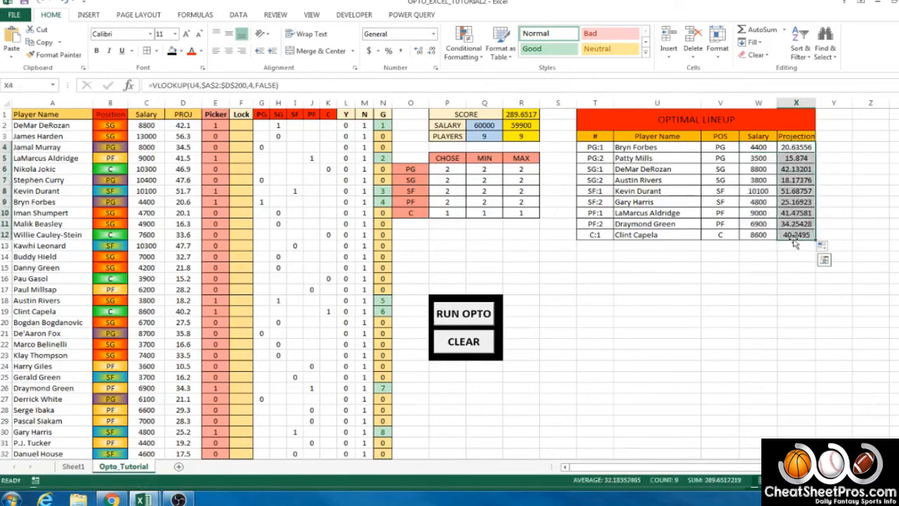
{"action": "left_click", "coordinate": [433, 33]}
{"action": "left_click", "coordinate": [408, 77]}
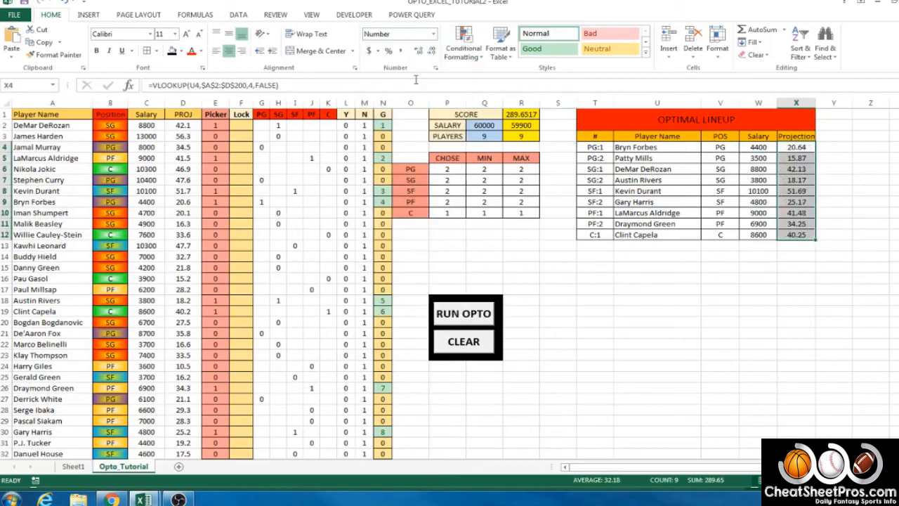
{"action": "left_click", "coordinate": [419, 50]}
{"action": "left_click", "coordinate": [419, 51]}
{"action": "left_click", "coordinate": [431, 53]}
{"action": "left_click", "coordinate": [431, 53]}
{"action": "left_click", "coordinate": [431, 52]}
{"action": "left_click", "coordinate": [431, 52]}
{"action": "left_click", "coordinate": [420, 52]}
{"action": "left_click", "coordinate": [420, 53]}
{"action": "left_click", "coordinate": [431, 53]}
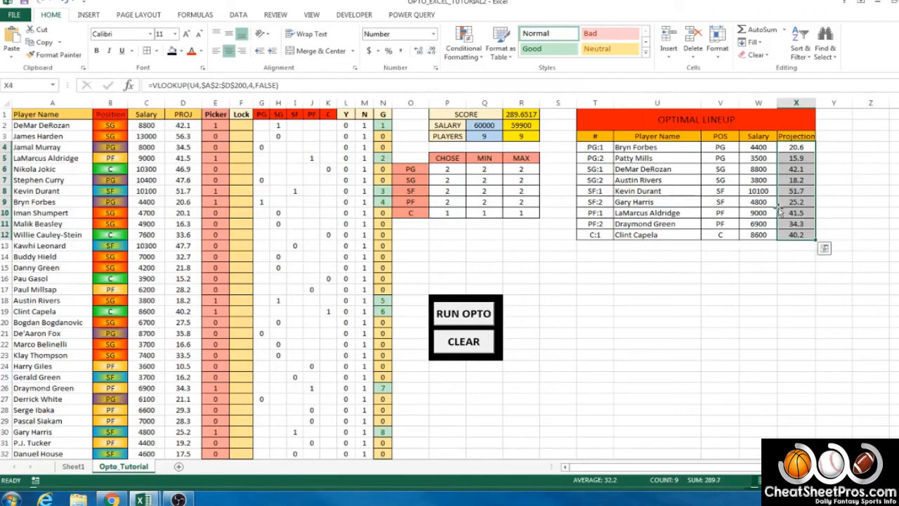
Step: Add AutoSum totals below the Projection and Salary columns of the Optimal Lineup table
{"action": "left_click", "coordinate": [759, 31]}
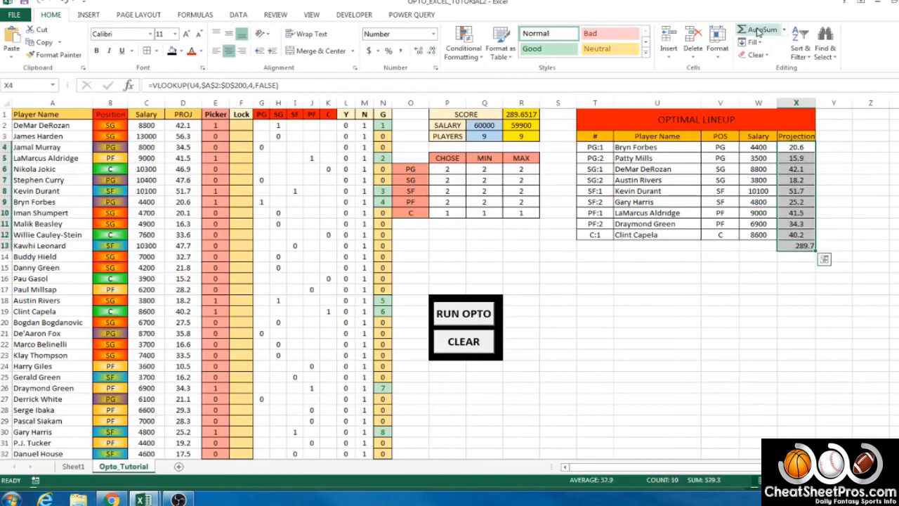
{"action": "left_click_drag", "start_coordinate": [757, 147], "coordinate": [759, 234]}
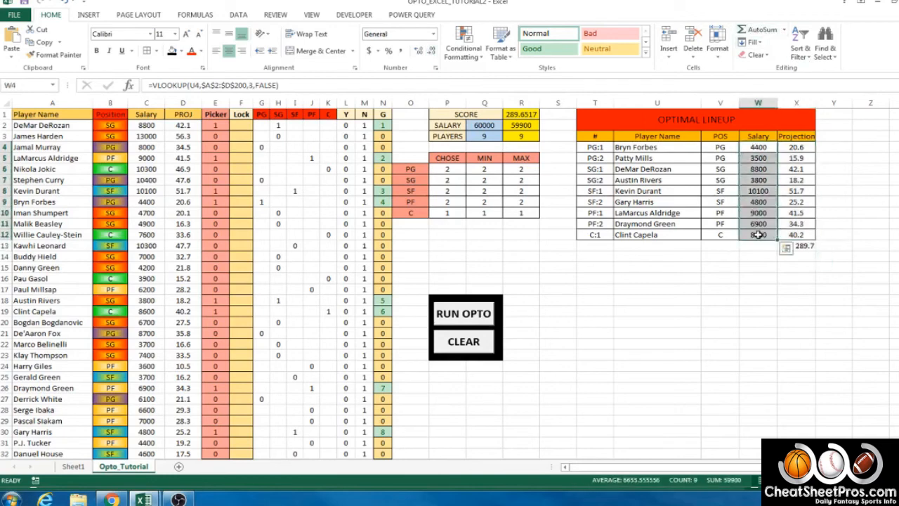
{"action": "left_click", "coordinate": [755, 32]}
Step: Center the Salary and Projection totals in W13:X13 and fill both cells with green
{"action": "left_click_drag", "start_coordinate": [760, 246], "coordinate": [792, 245]}
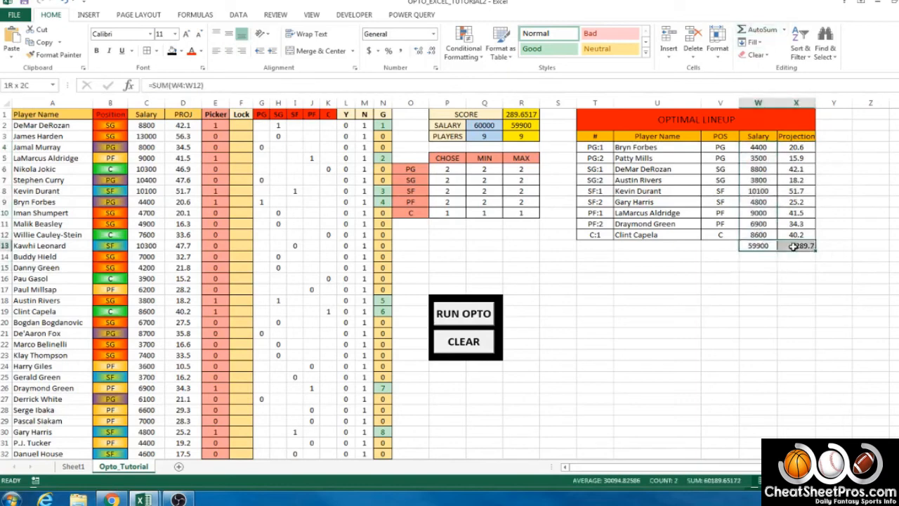
{"action": "left_click", "coordinate": [230, 51]}
{"action": "left_click", "coordinate": [230, 51]}
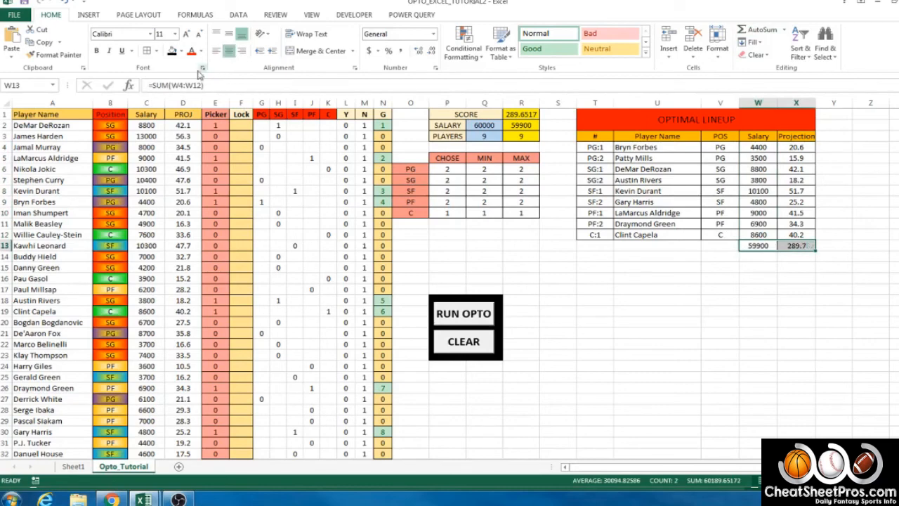
{"action": "left_click", "coordinate": [181, 54]}
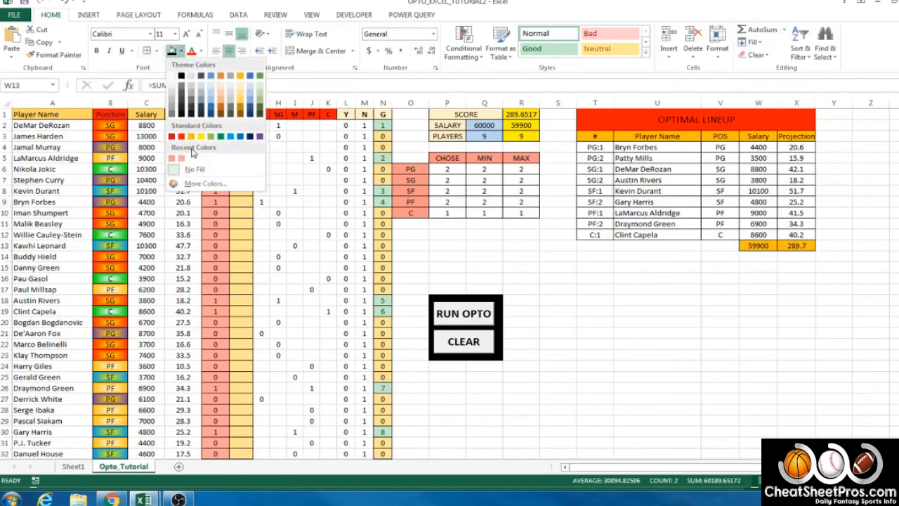
{"action": "left_click", "coordinate": [257, 189]}
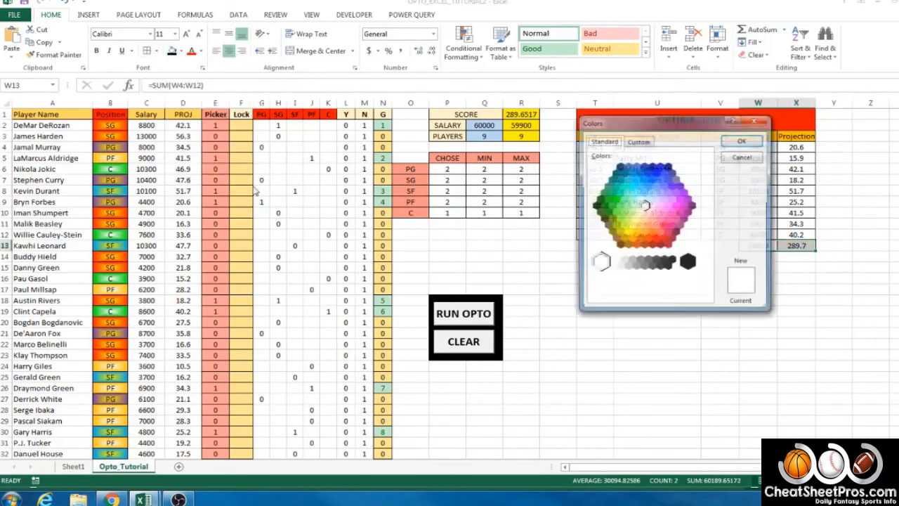
{"action": "left_click", "coordinate": [623, 200]}
{"action": "left_click", "coordinate": [742, 141]}
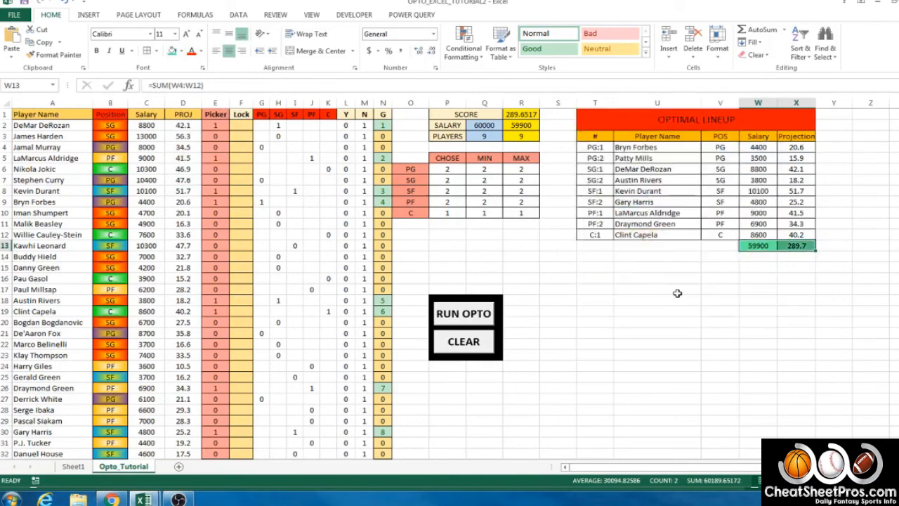
{"action": "left_click", "coordinate": [656, 289]}
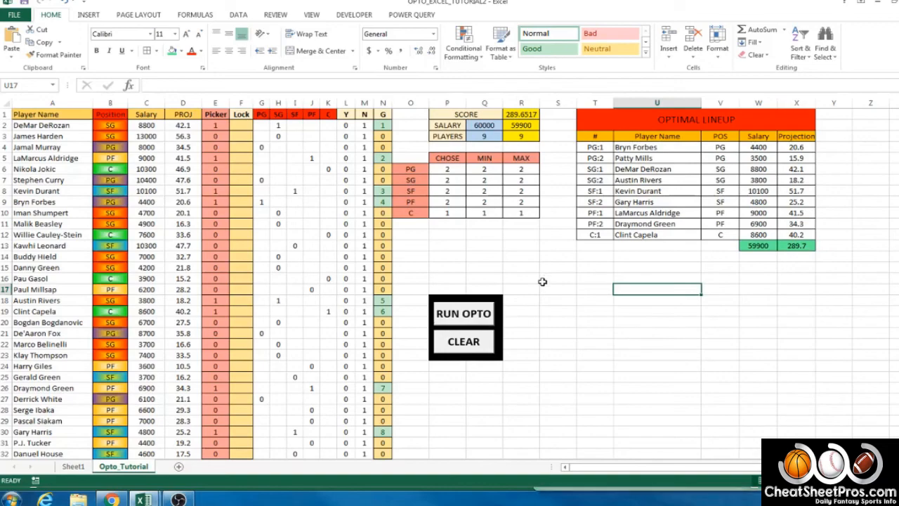
Step: Remove the black fill from helper range N201:T209 to inspect its contents, and reapply the black fill
{"action": "scroll", "coordinate": [447, 410], "scroll_direction": "down", "scroll_amount": 20}
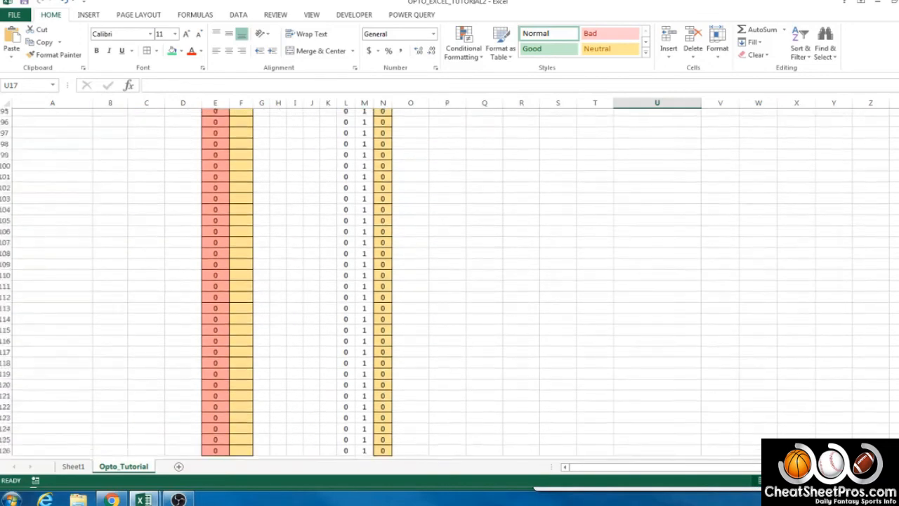
{"action": "left_click_drag", "start_coordinate": [380, 372], "coordinate": [597, 455]}
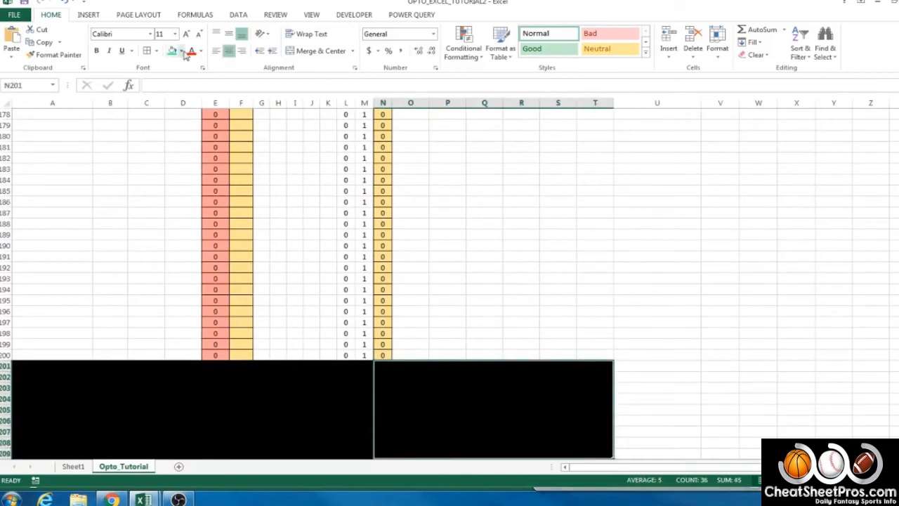
{"action": "left_click", "coordinate": [180, 51]}
{"action": "left_click", "coordinate": [196, 160]}
{"action": "scroll", "coordinate": [494, 247], "scroll_direction": "down", "scroll_amount": 1}
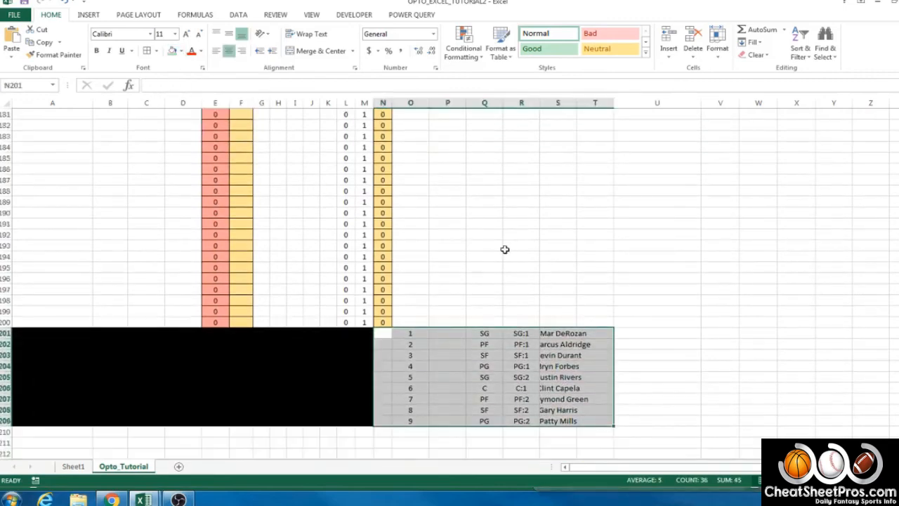
{"action": "left_click", "coordinate": [180, 51]}
{"action": "left_click", "coordinate": [185, 76]}
{"action": "left_click", "coordinate": [676, 265]}
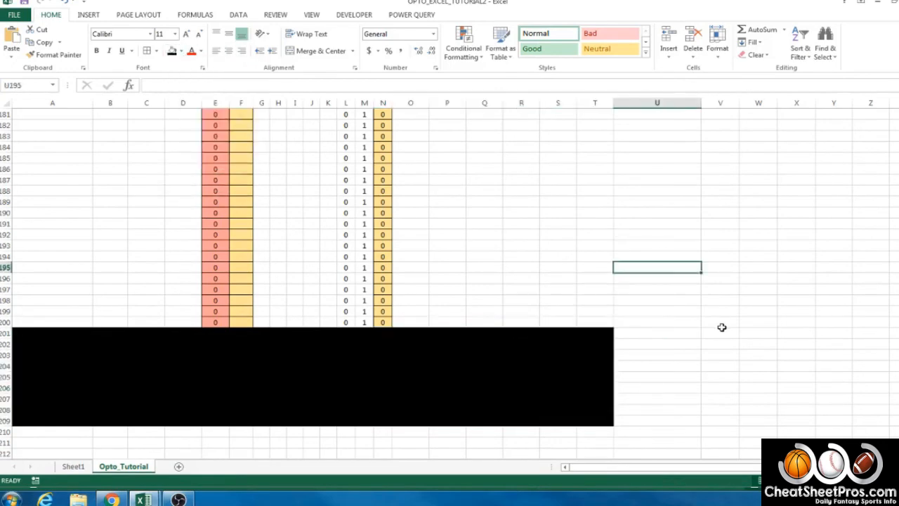
Step: Test the lineup table by clearing the optimizer, running it again and keeping the Solver solution
{"action": "scroll", "coordinate": [723, 281], "scroll_direction": "up", "scroll_amount": 20}
{"action": "scroll", "coordinate": [628, 272], "scroll_direction": "up", "scroll_amount": 2}
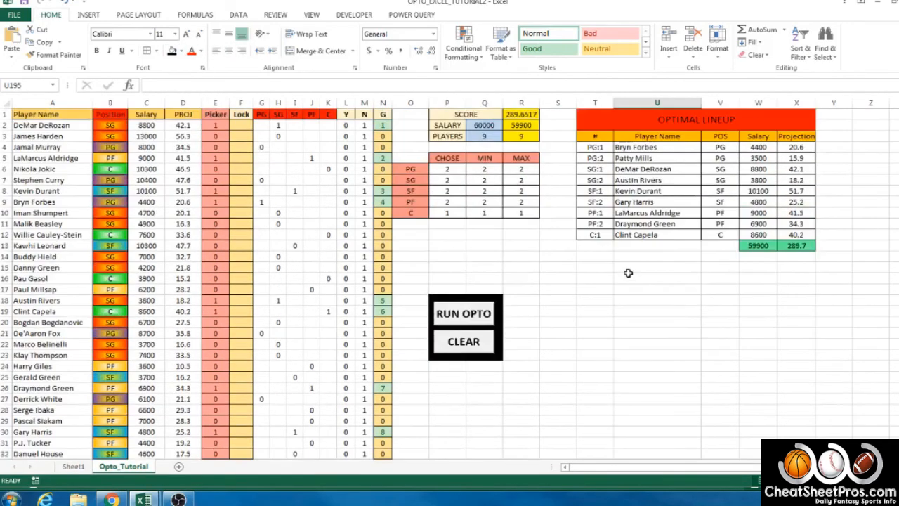
{"action": "left_click", "coordinate": [465, 344]}
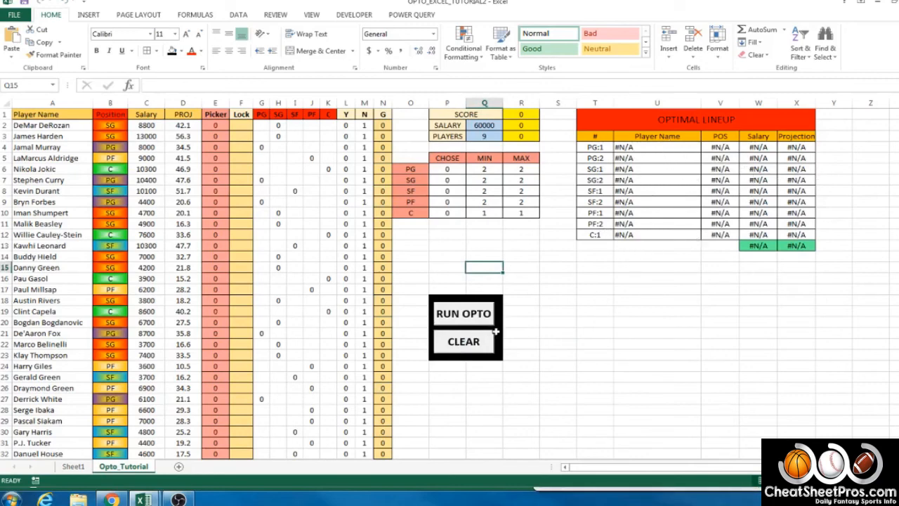
{"action": "left_click", "coordinate": [462, 316]}
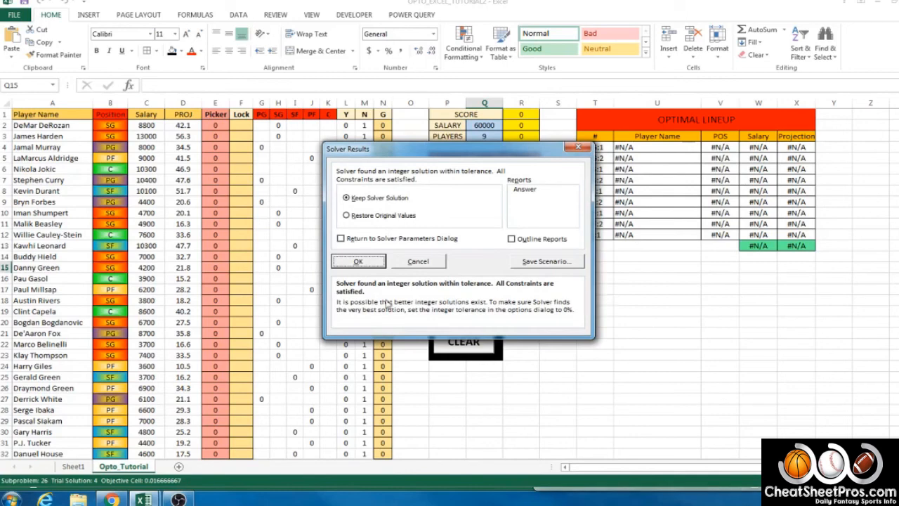
{"action": "left_click", "coordinate": [358, 261]}
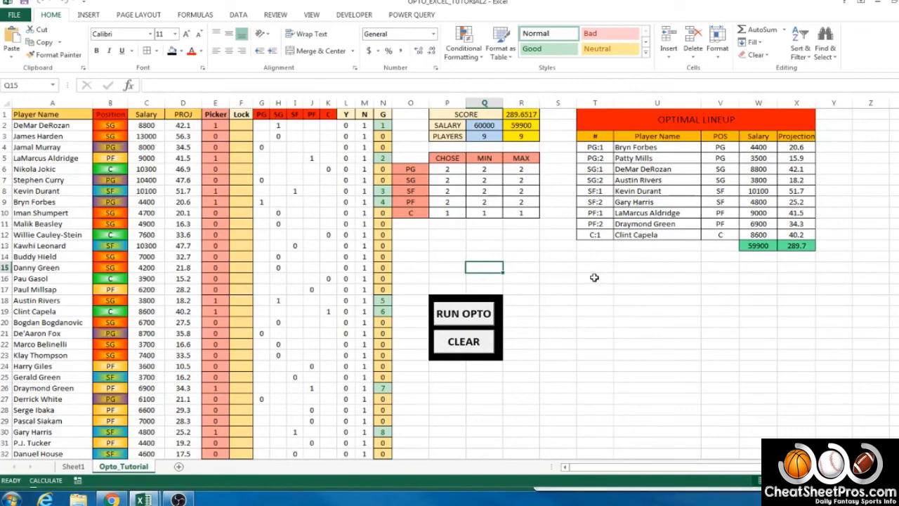
Step: Clear the optimizer and lock Nikola Jokic by entering L in Lock cell F6
{"action": "left_click", "coordinate": [466, 342]}
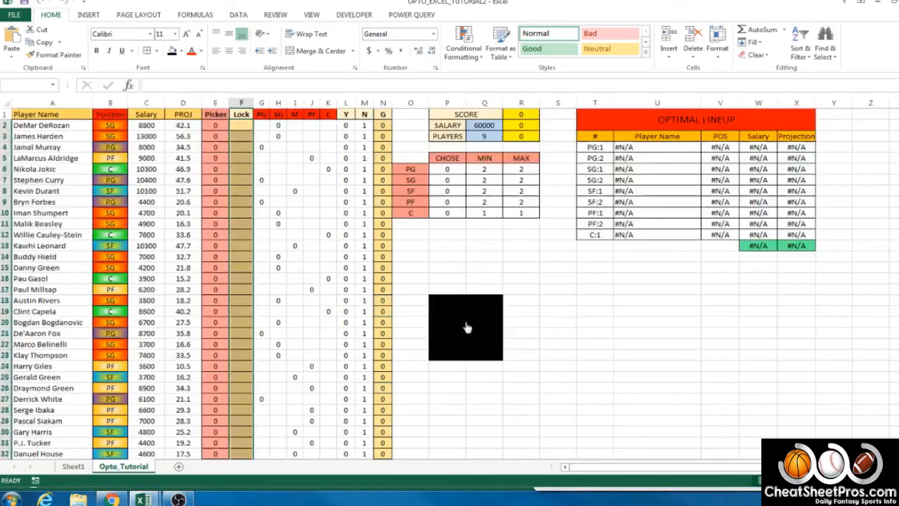
{"action": "left_click", "coordinate": [241, 169]}
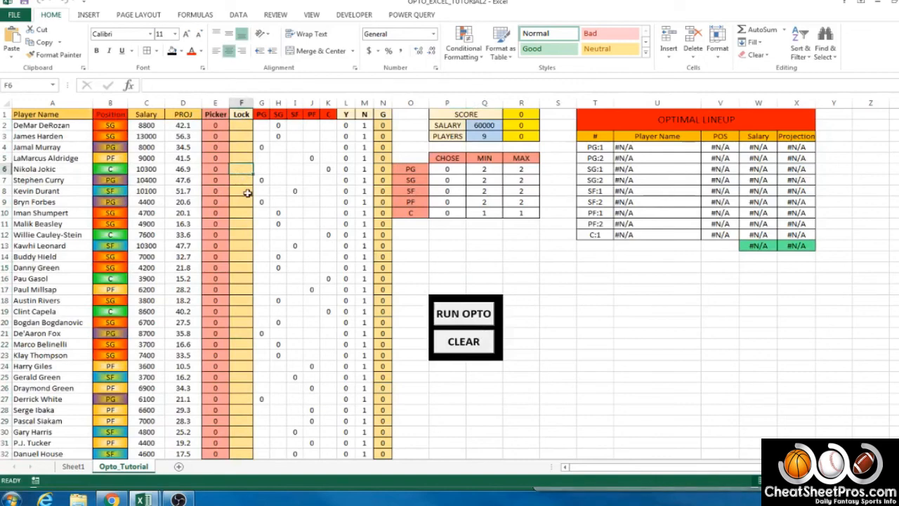
{"action": "type", "text": "Lock"}
{"action": "key", "text": "Delete"}
{"action": "key", "text": "Return"}
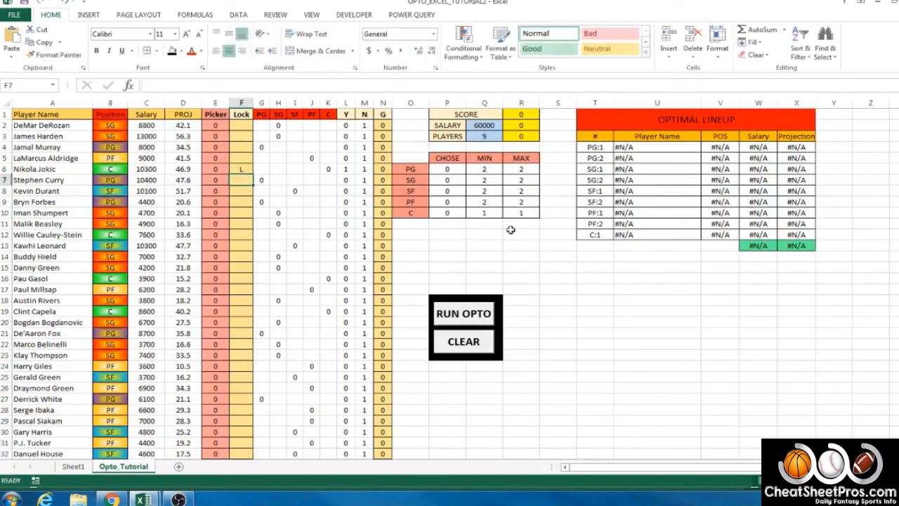
Step: Run the optimizer with the lock, keep the Solver solution, check the C:1 lineup row and clear the optimizer
{"action": "left_click", "coordinate": [465, 313]}
{"action": "left_click", "coordinate": [359, 260]}
{"action": "left_click_drag", "start_coordinate": [596, 234], "coordinate": [796, 234]}
{"action": "left_click", "coordinate": [465, 343]}
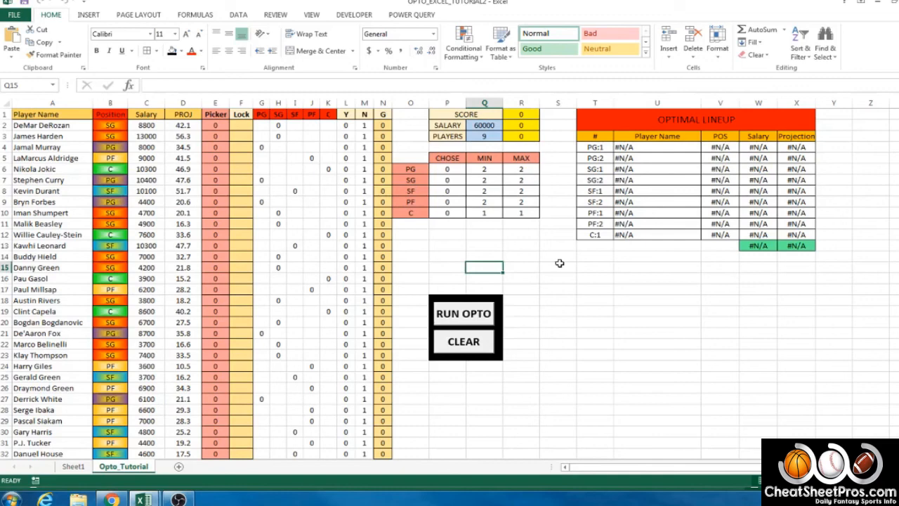
Step: Review the position-column formulas in row 2 and the PG row's CHOSE, MIN and MAX cells
{"action": "left_click", "coordinate": [263, 125]}
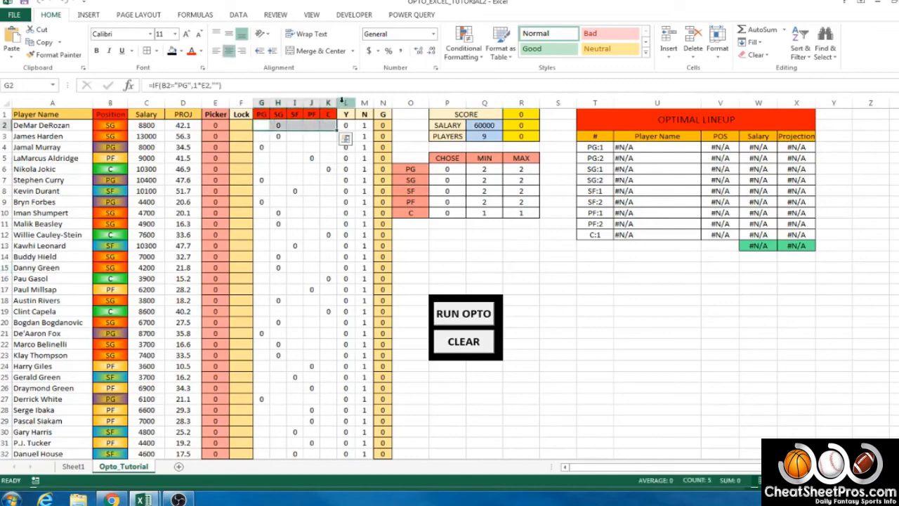
{"action": "left_click", "coordinate": [342, 102]}
{"action": "left_click_drag", "start_coordinate": [263, 125], "coordinate": [328, 127]}
{"action": "left_click", "coordinate": [261, 126]}
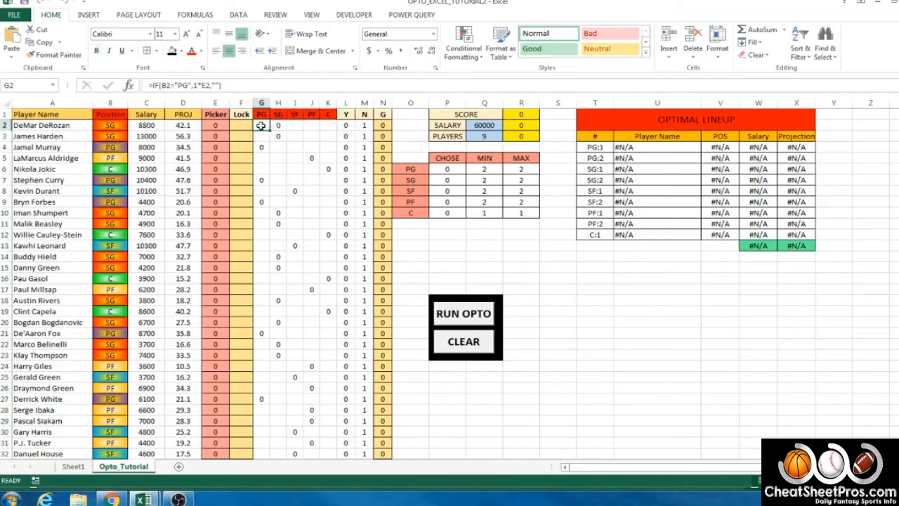
{"action": "left_click", "coordinate": [275, 125]}
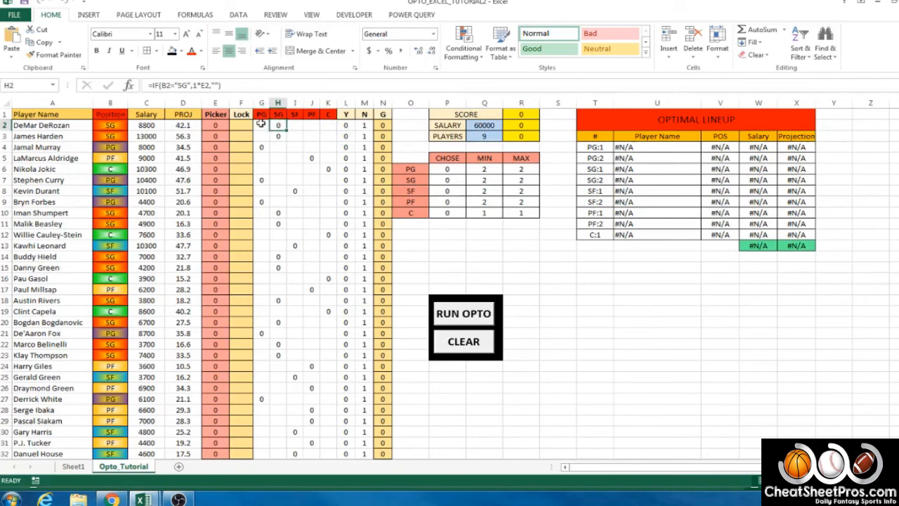
{"action": "left_click", "coordinate": [418, 172]}
{"action": "left_click", "coordinate": [456, 169]}
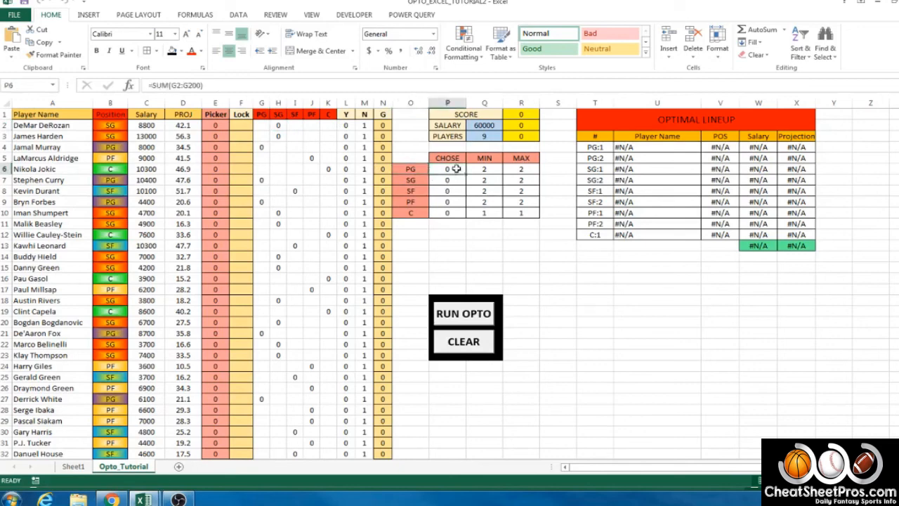
{"action": "left_click", "coordinate": [488, 170]}
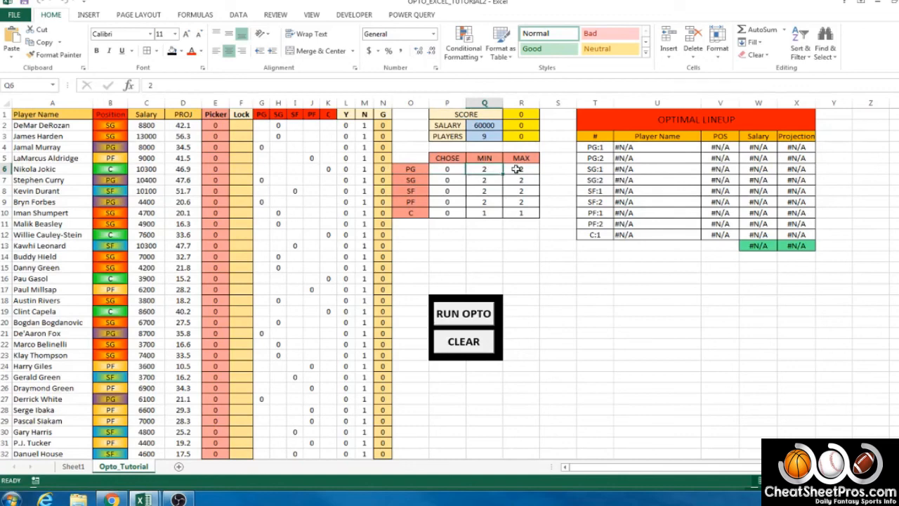
{"action": "left_click", "coordinate": [516, 169]}
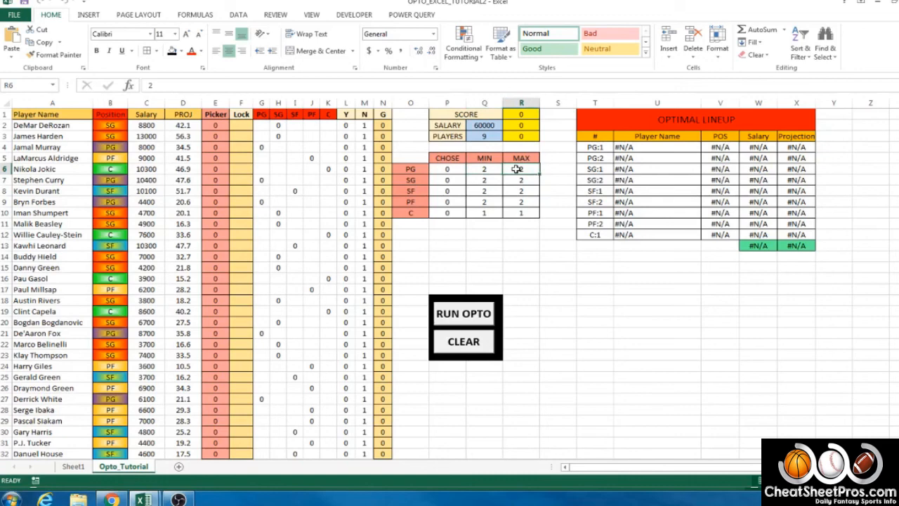